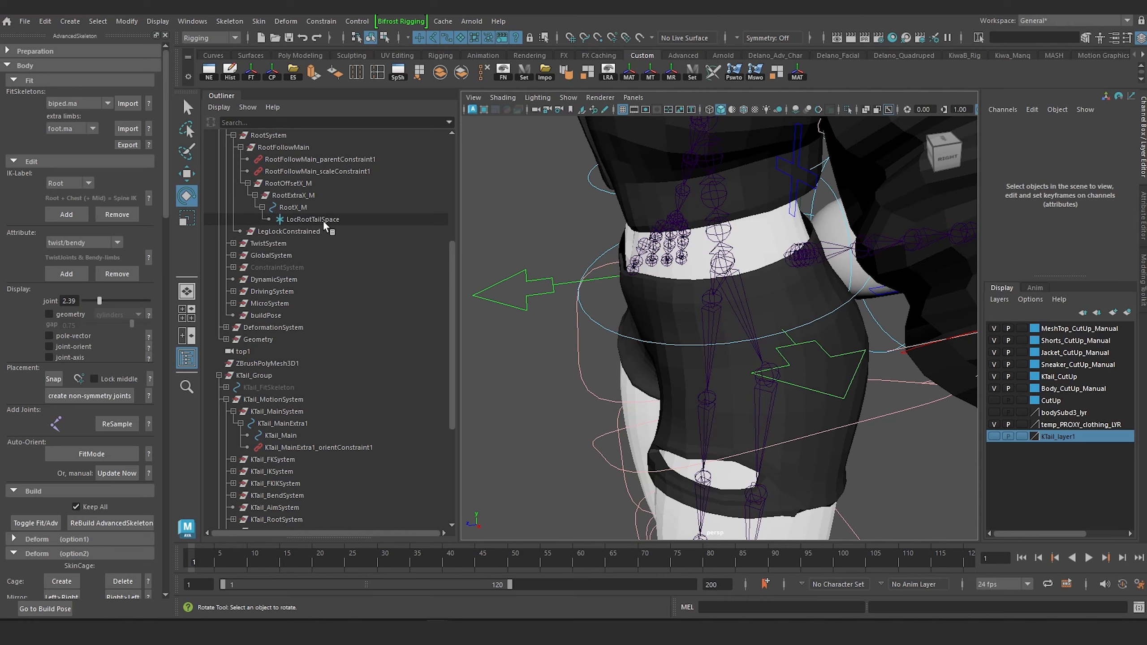
Point-constrain KTail_MainExtra1 to the LocRootTailSpace locator with Maintain Offset on and all axes constrained.
click(322, 221)
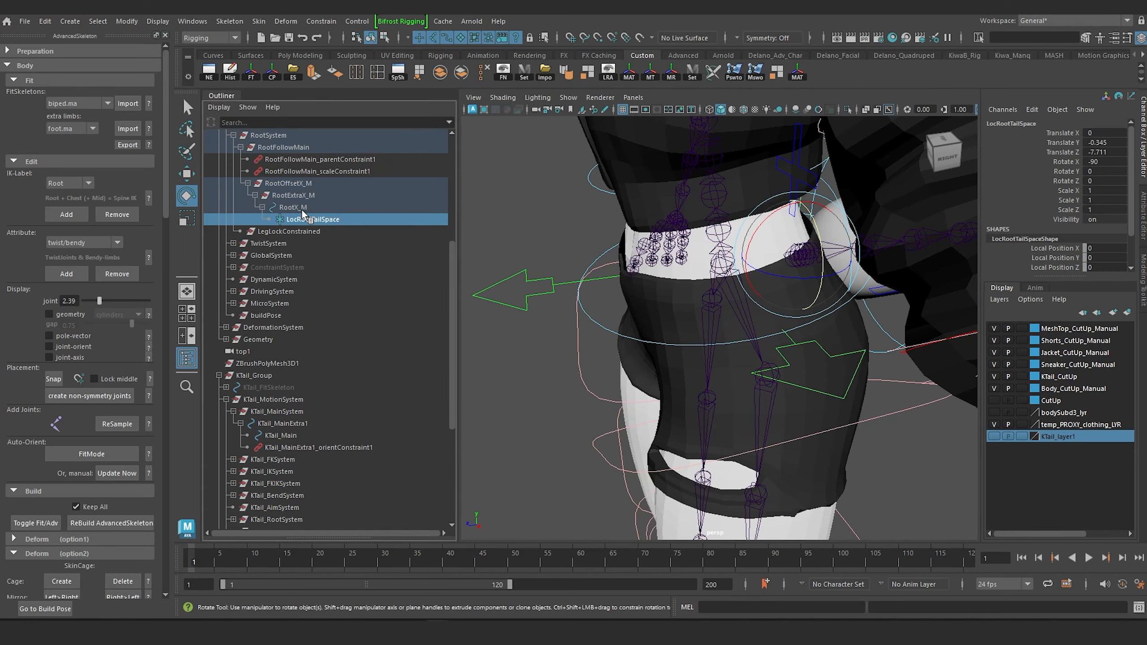
alt+drag(607, 333, 678, 313)
alt+right_drag(678, 313, 755, 276)
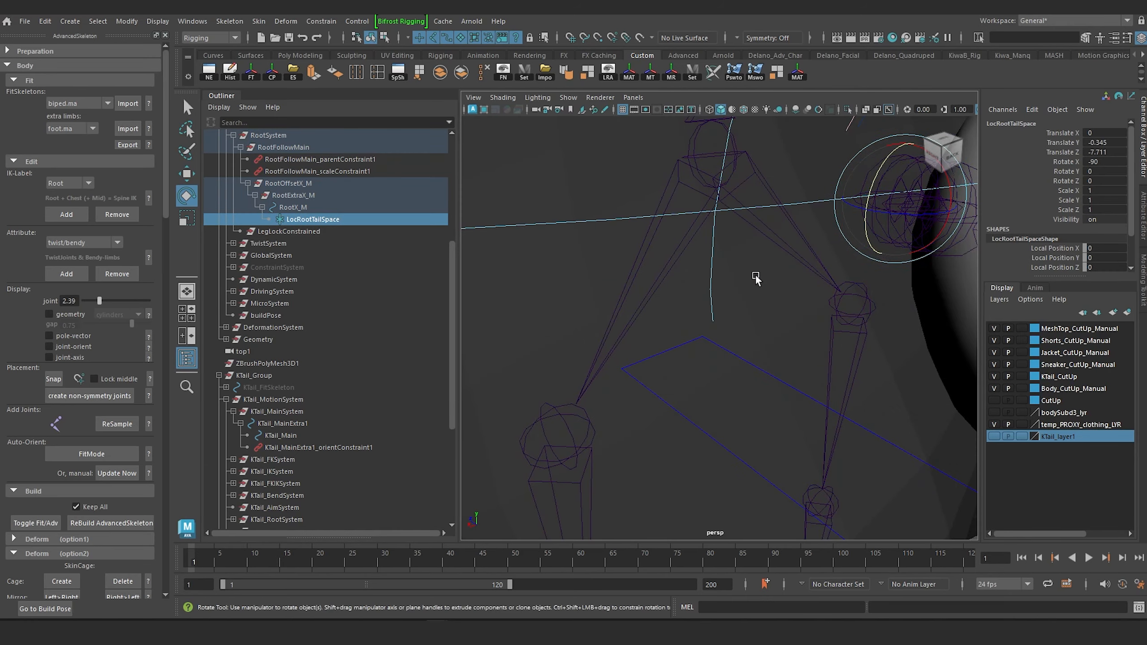
alt+middle_drag(755, 276, 681, 371)
key(w)
alt+drag(701, 353, 698, 351)
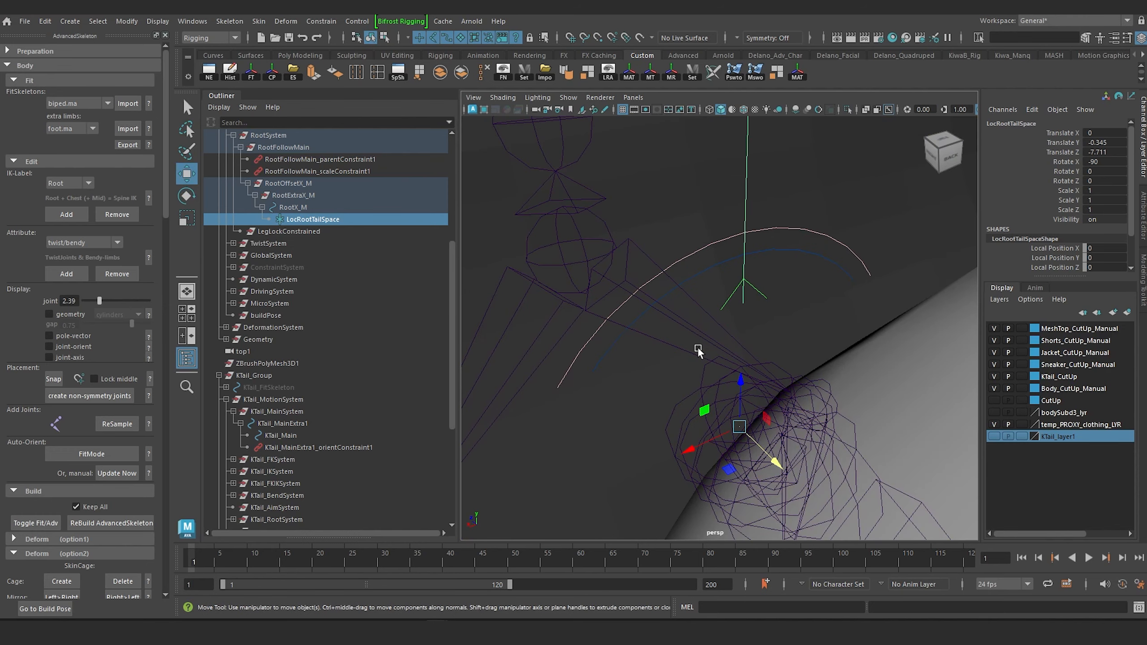
shift+click(688, 255)
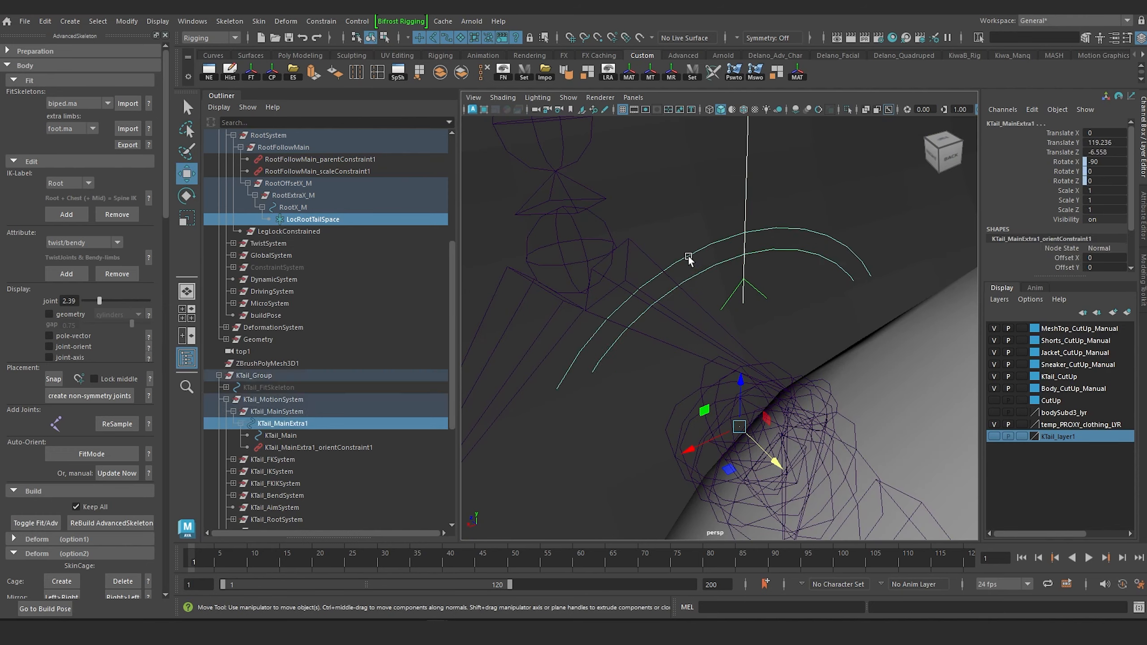
click(321, 20)
click(437, 67)
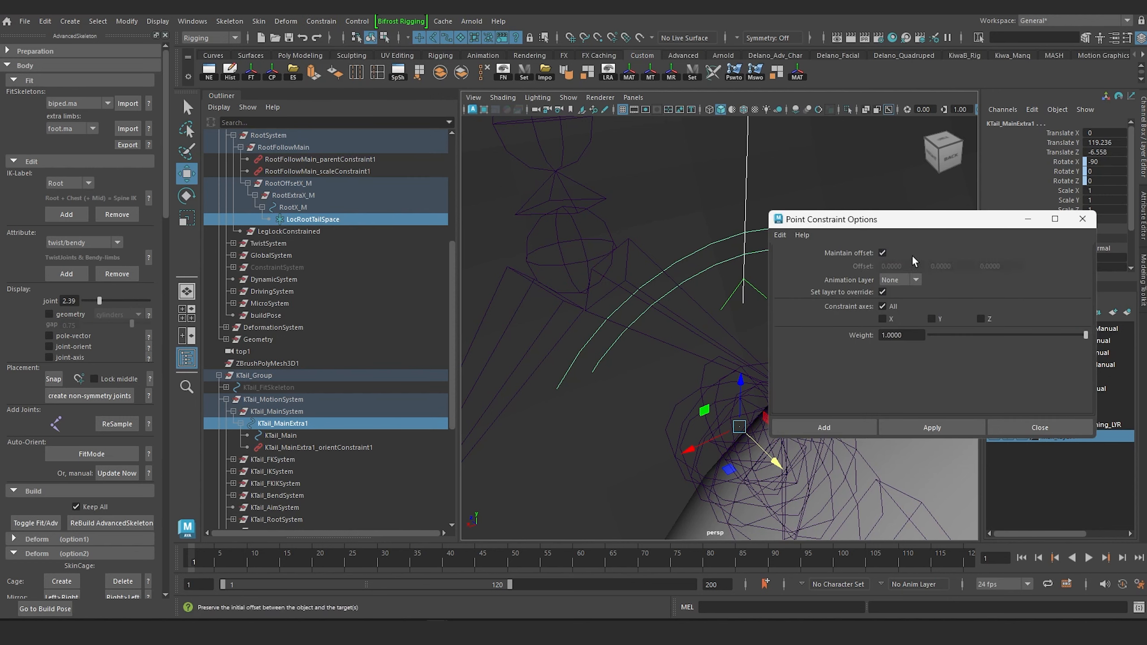
click(932, 428)
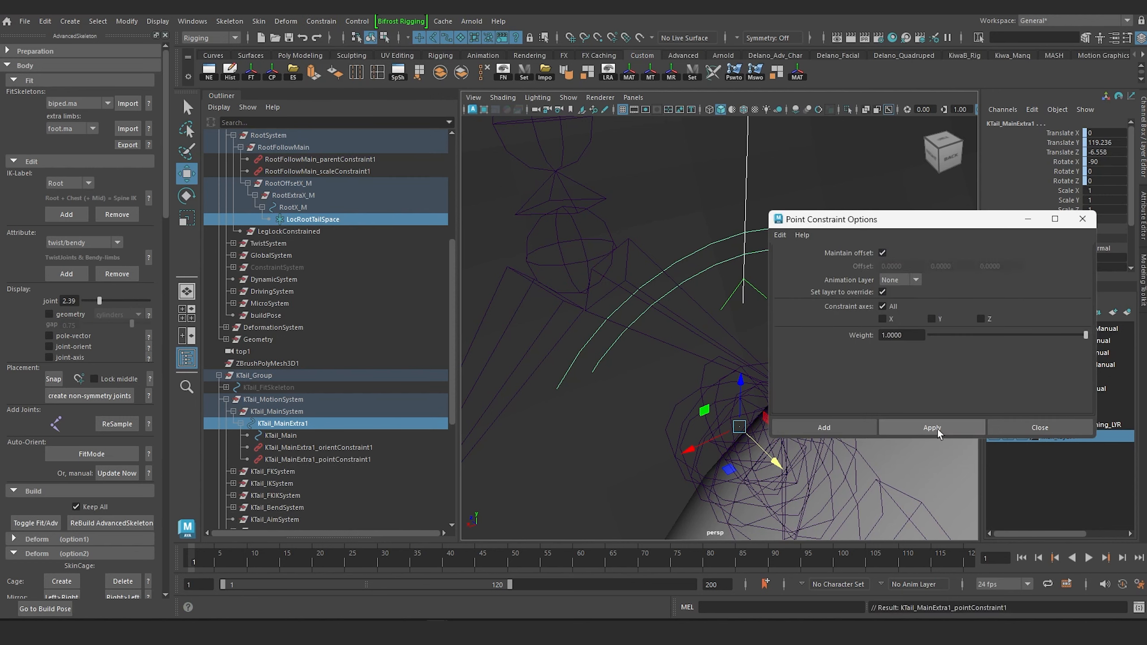
click(1083, 219)
Test the tail's attachment by moving the RootX_M control, and undo the move.
scroll(768, 245, down, 10)
alt+drag(632, 289, 714, 268)
scroll(616, 275, down, 4)
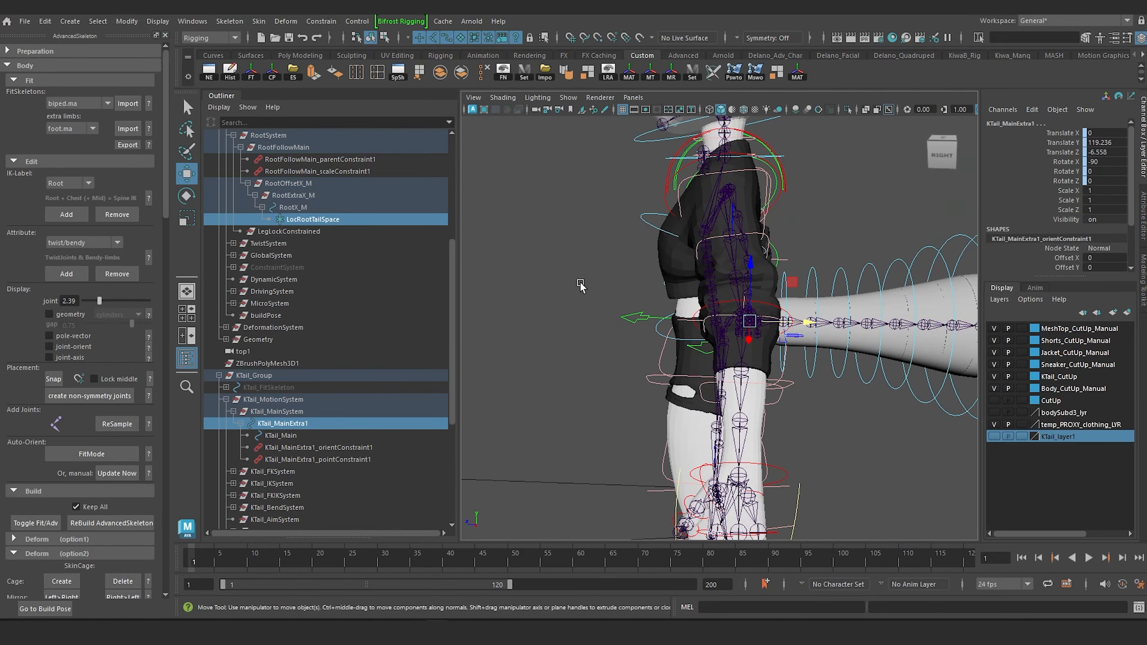
drag(632, 322, 639, 330)
alt+drag(641, 332, 605, 340)
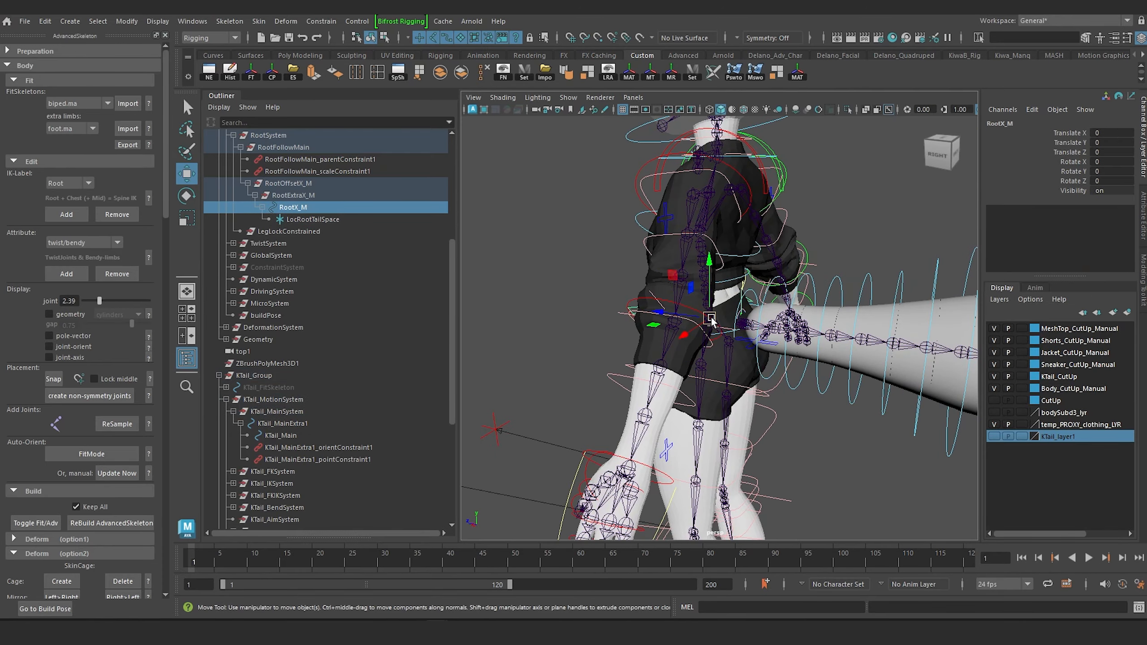
drag(711, 318, 677, 351)
key(ctrl+z)
key(ctrl+z)
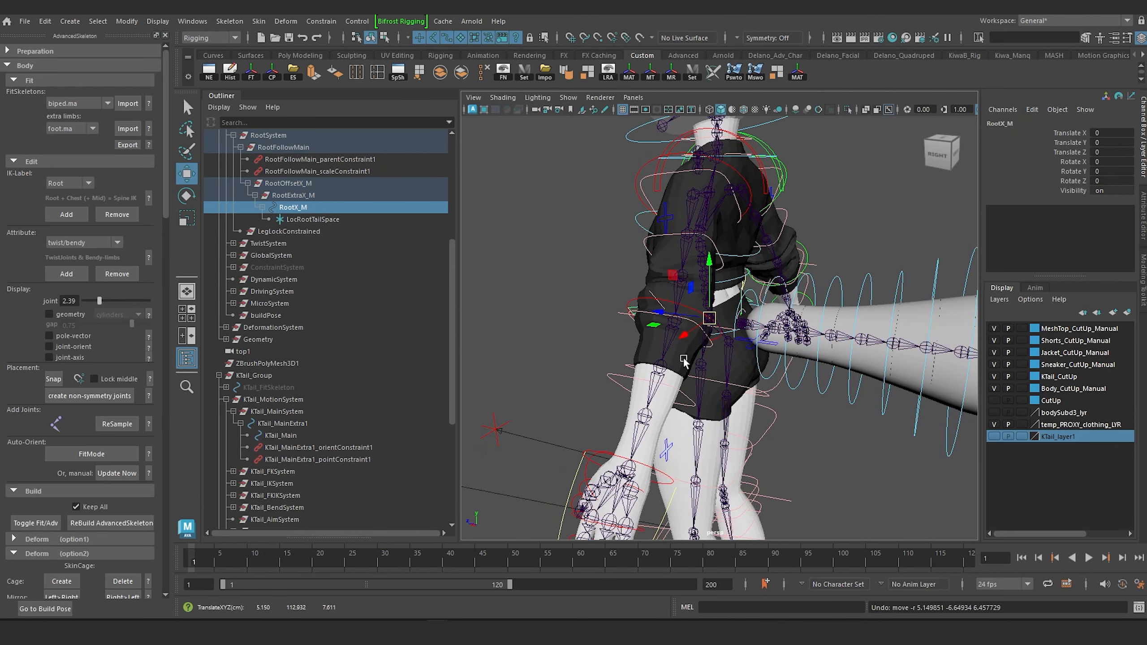
Test the tail's attachment by rotating the RootX_M control, and undo the rotation.
key(e)
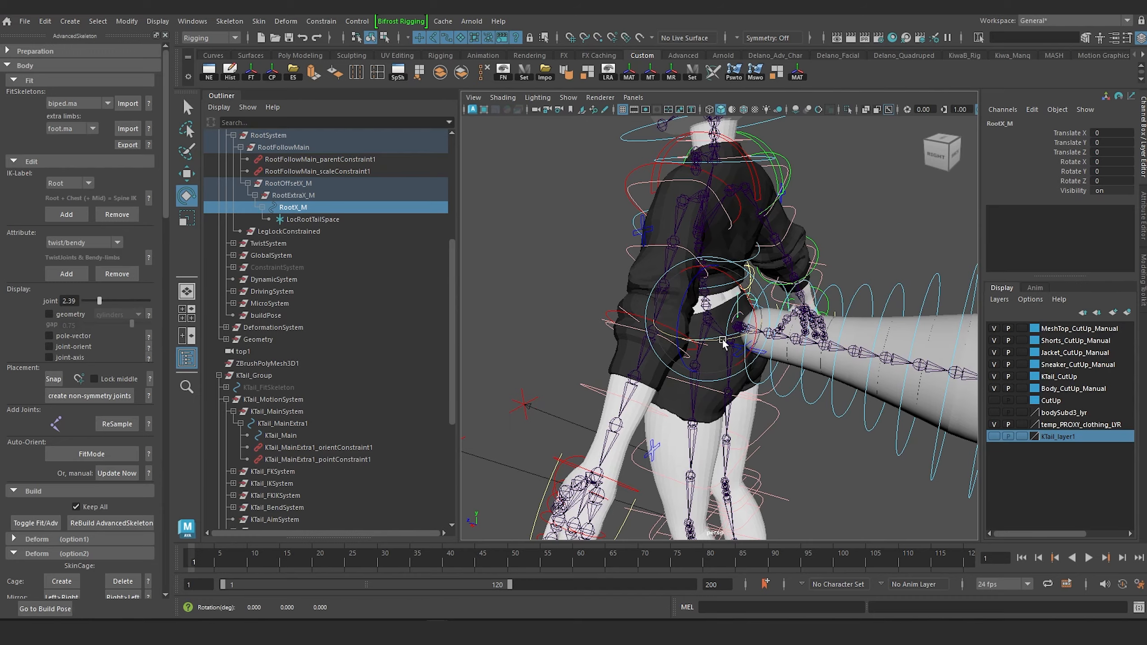
drag(722, 338, 666, 353)
key(ctrl+z)
Scale-constrain KTail_MainExtra1 to the LocMainTailSpace locator with Maintain Offset on and all axes constrained.
alt+middle_drag(678, 348, 654, 237)
scroll(731, 266, down, 5)
alt+drag(731, 266, 645, 271)
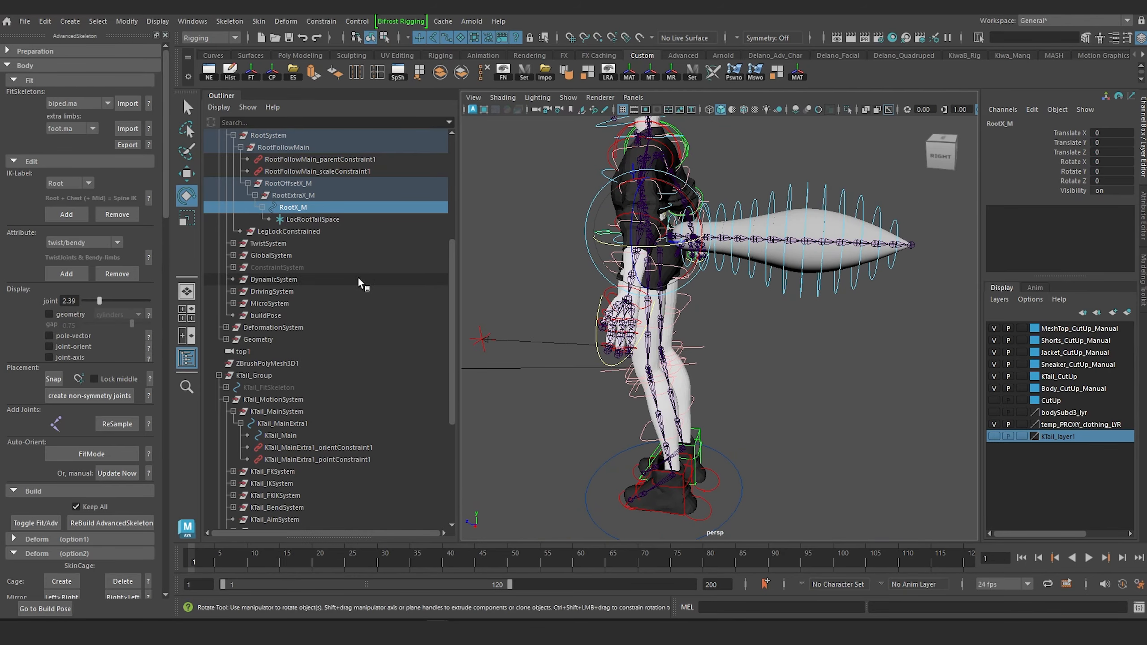
scroll(357, 259, up, 3)
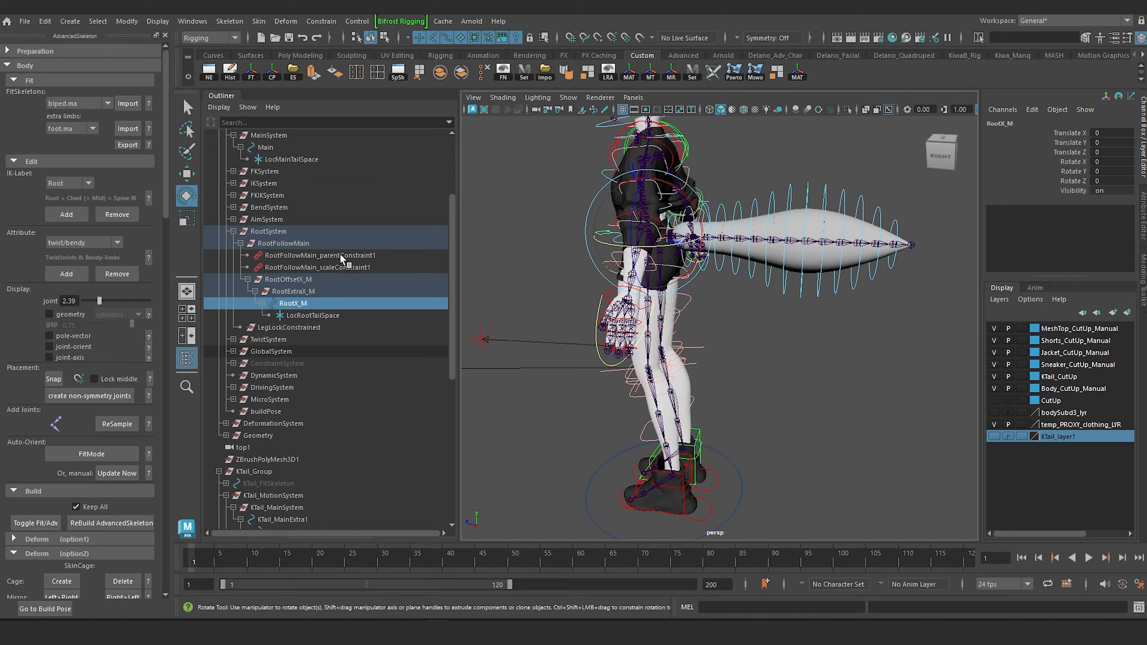
click(287, 160)
alt+middle_drag(587, 230, 638, 341)
alt+right_drag(638, 342, 686, 348)
alt+drag(686, 347, 583, 350)
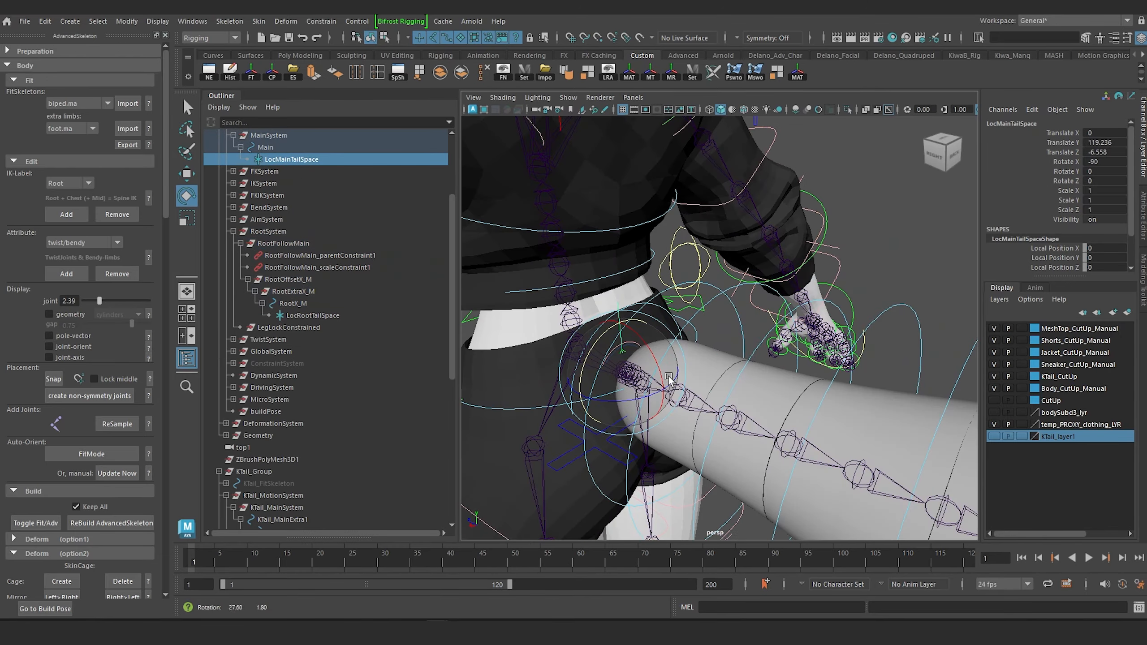
alt+right_drag(583, 351, 633, 354)
alt+drag(633, 354, 728, 352)
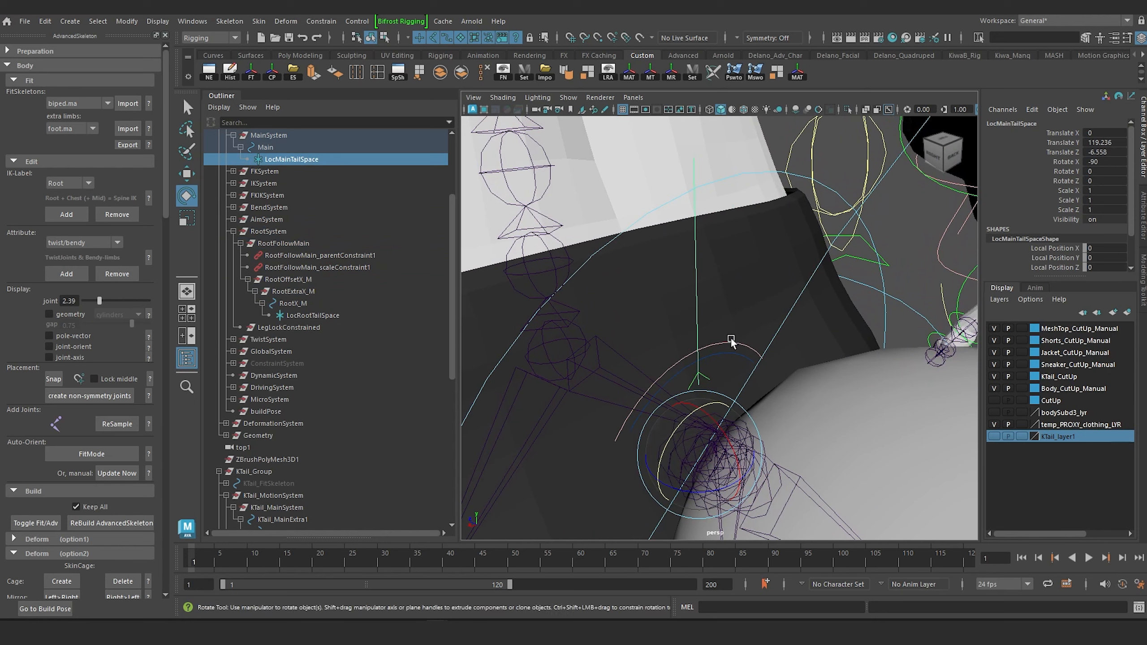
click(726, 342)
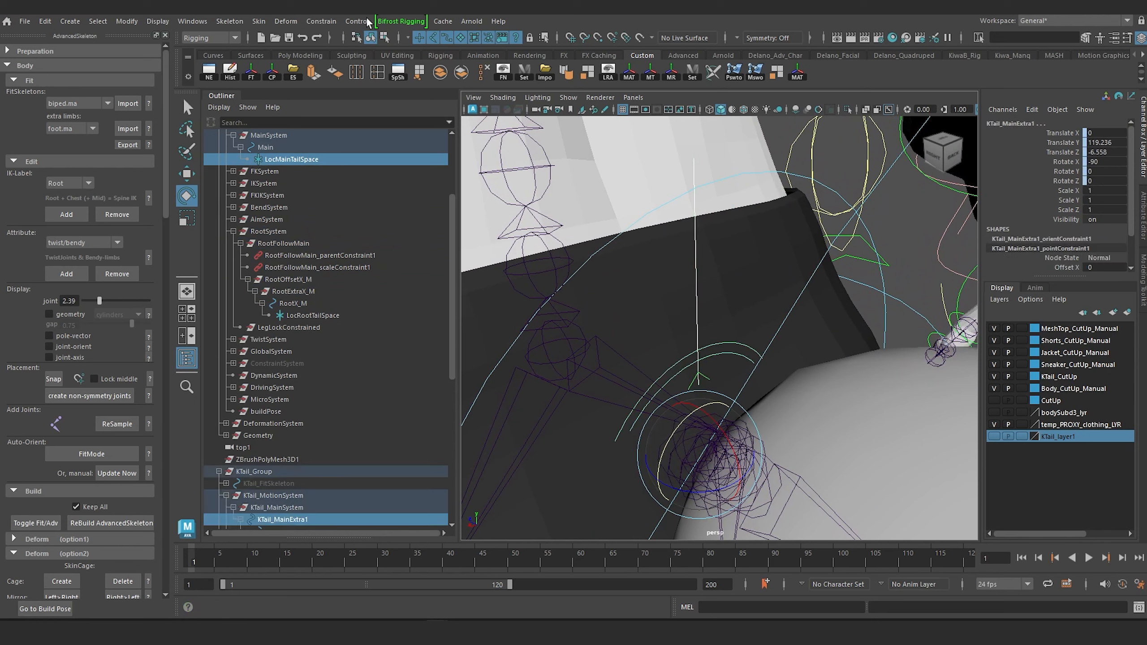
click(324, 22)
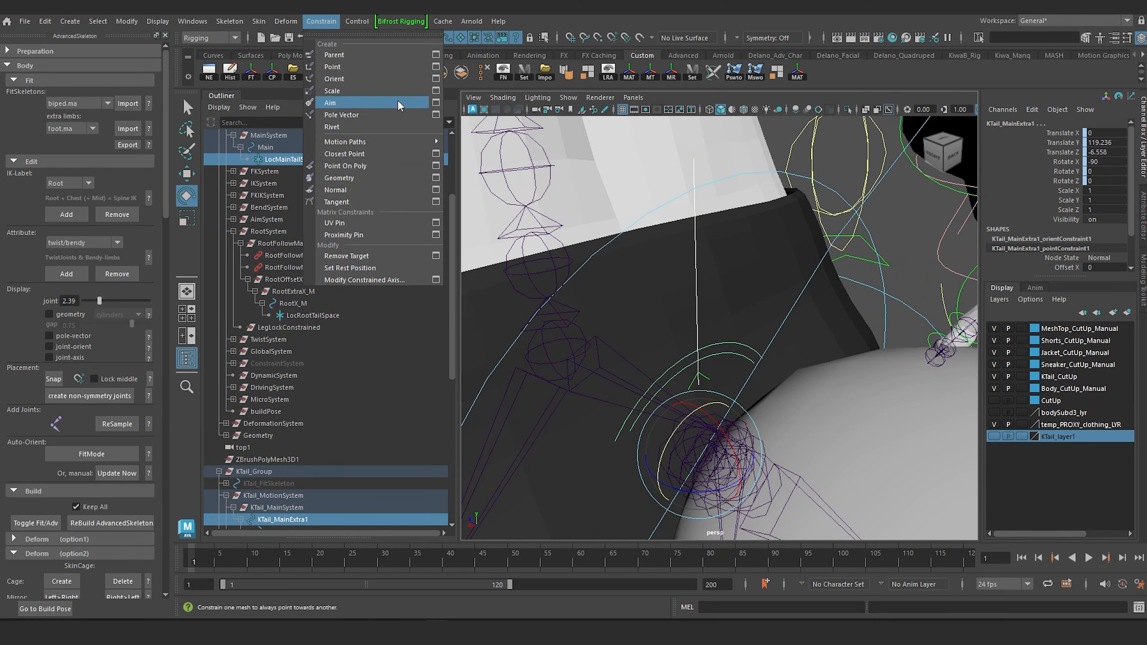
click(436, 91)
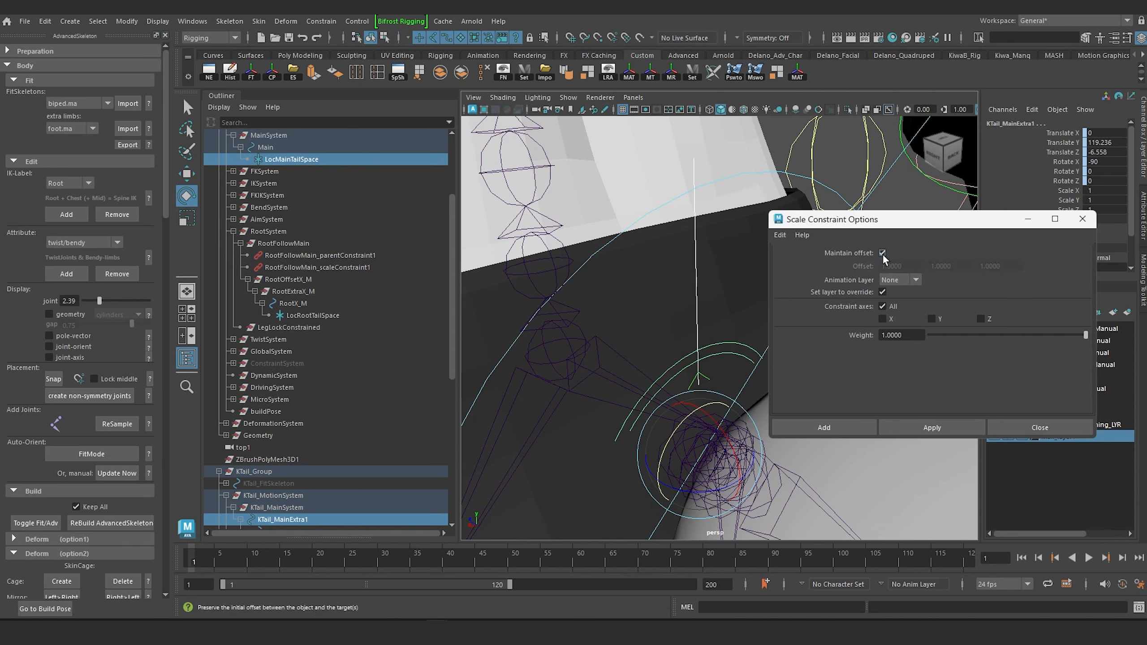
drag(968, 222, 861, 184)
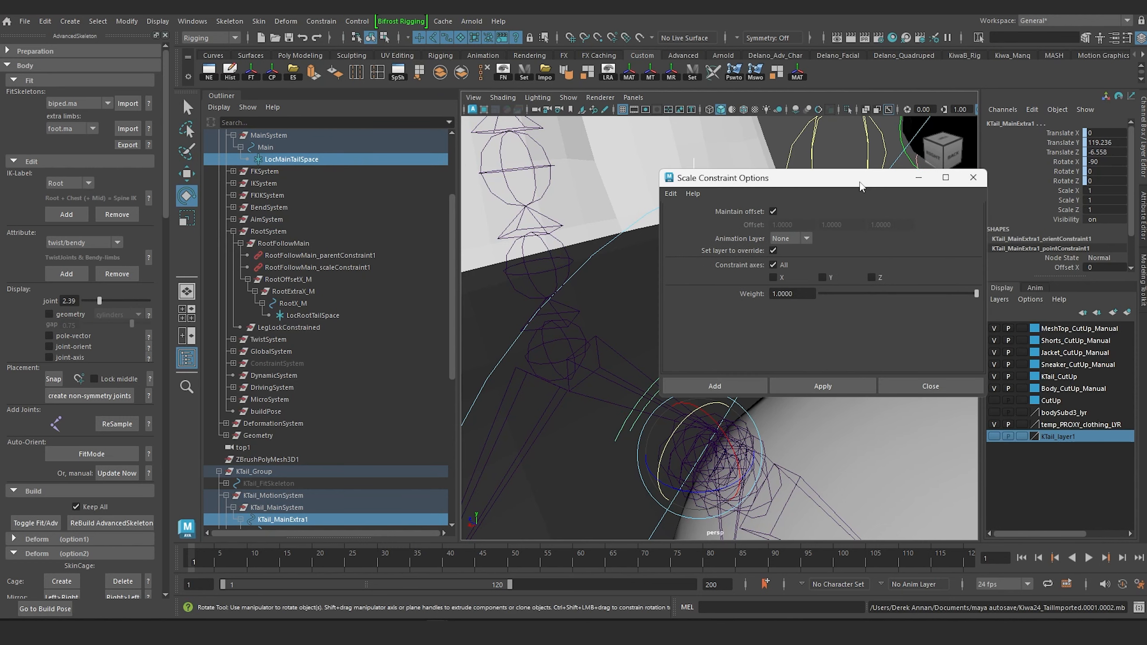
click(835, 385)
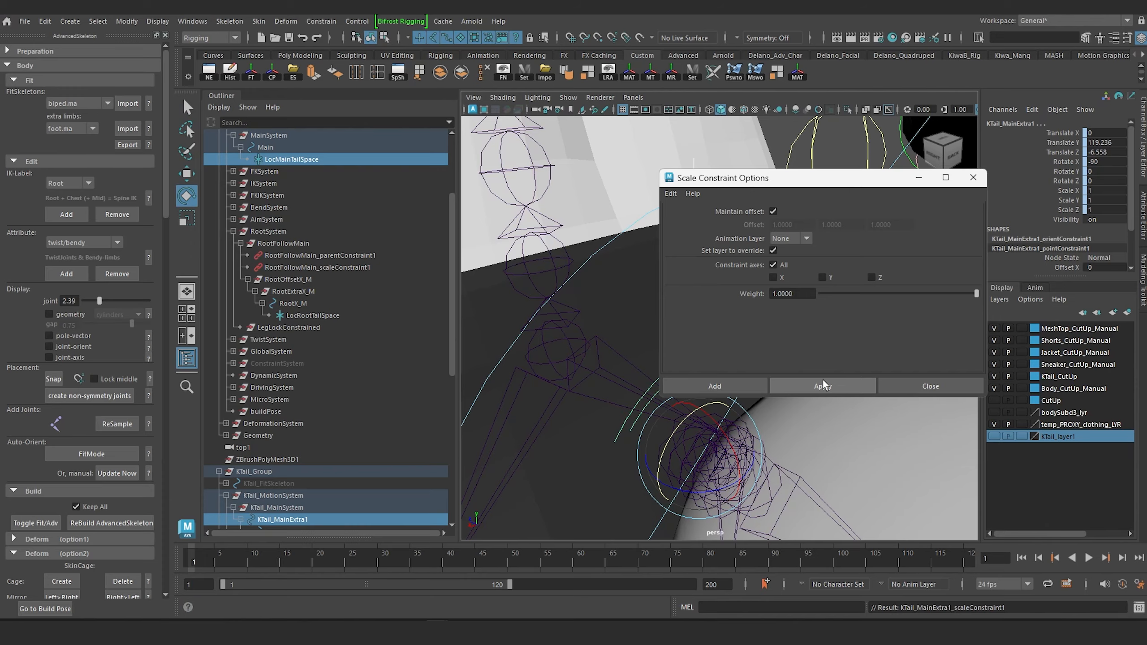
click(973, 178)
Test the scale constraint by scaling the body's Main control uniformly to about 1.551.
click(934, 156)
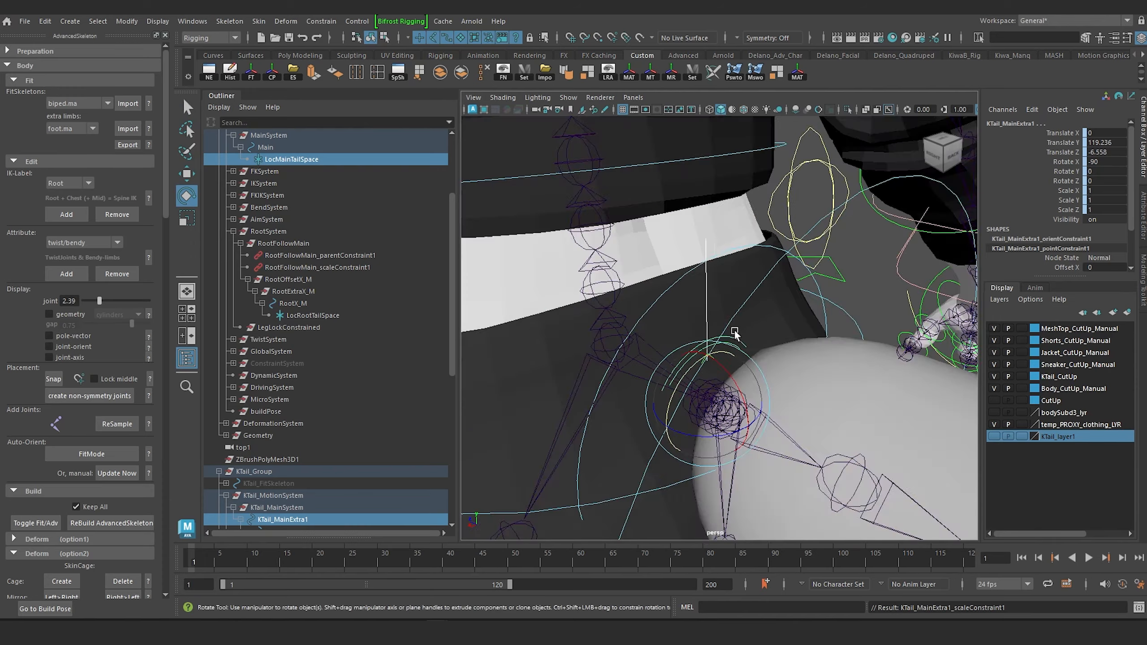
click(558, 320)
alt+middle_drag(690, 361, 627, 334)
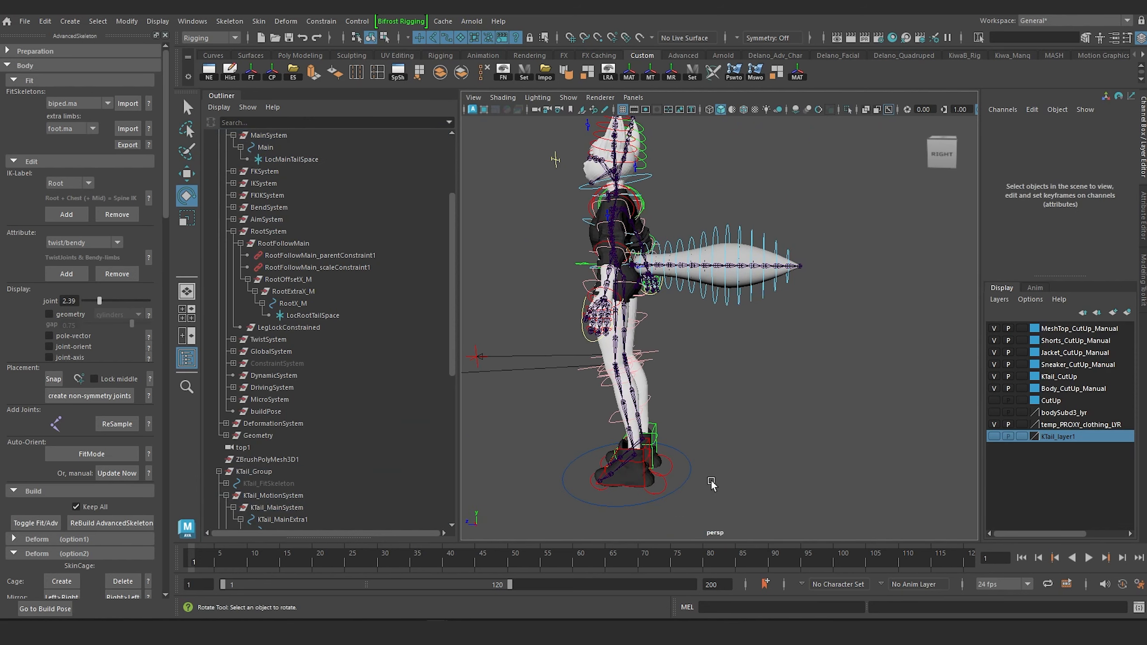
drag(711, 481, 685, 458)
alt+middle_drag(718, 429, 709, 451)
scroll(708, 454, down, 3)
key(r)
drag(642, 459, 750, 446)
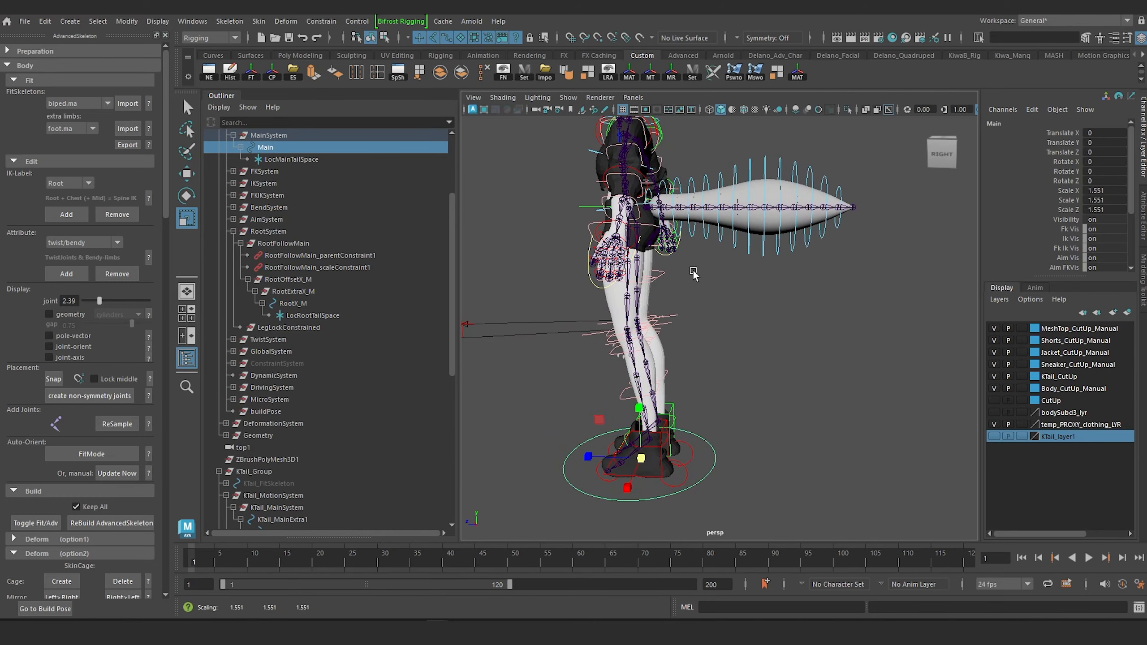
Select the KTail_Main control at the tail's base and scale it uniformly to about 1.957.
alt+middle_drag(686, 266, 673, 368)
scroll(671, 362, up, 8)
alt+middle_drag(560, 317, 621, 359)
alt+drag(618, 359, 604, 370)
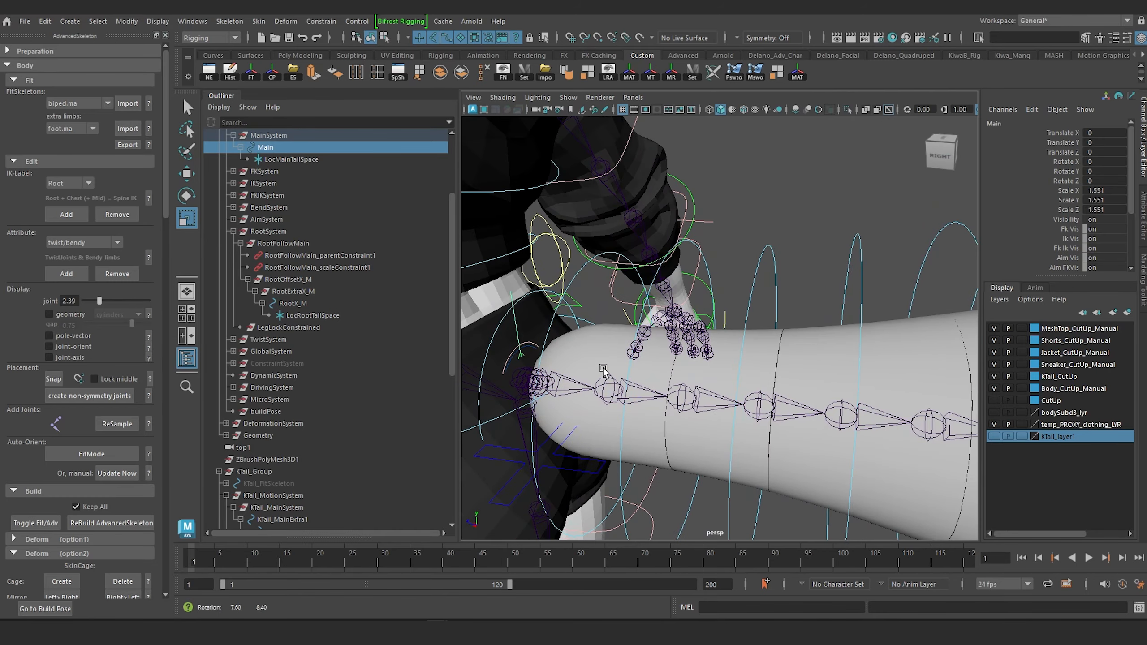
click(514, 361)
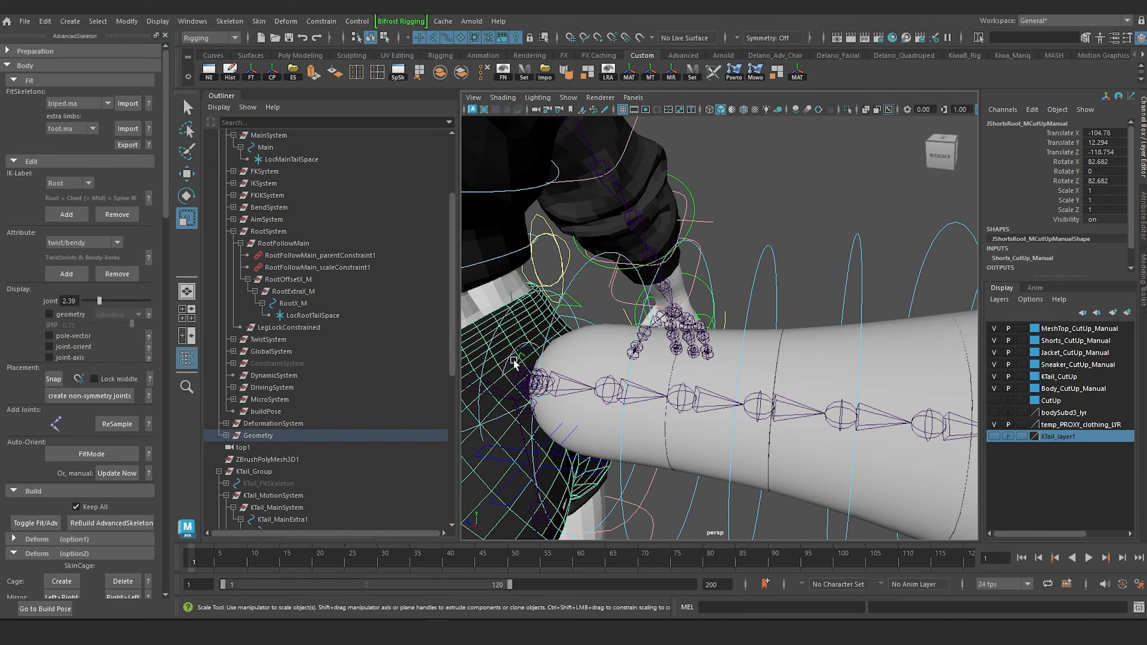
alt+middle_drag(521, 373, 639, 348)
scroll(608, 353, up, 6)
click(644, 219)
click(560, 315)
scroll(607, 323, down, 6)
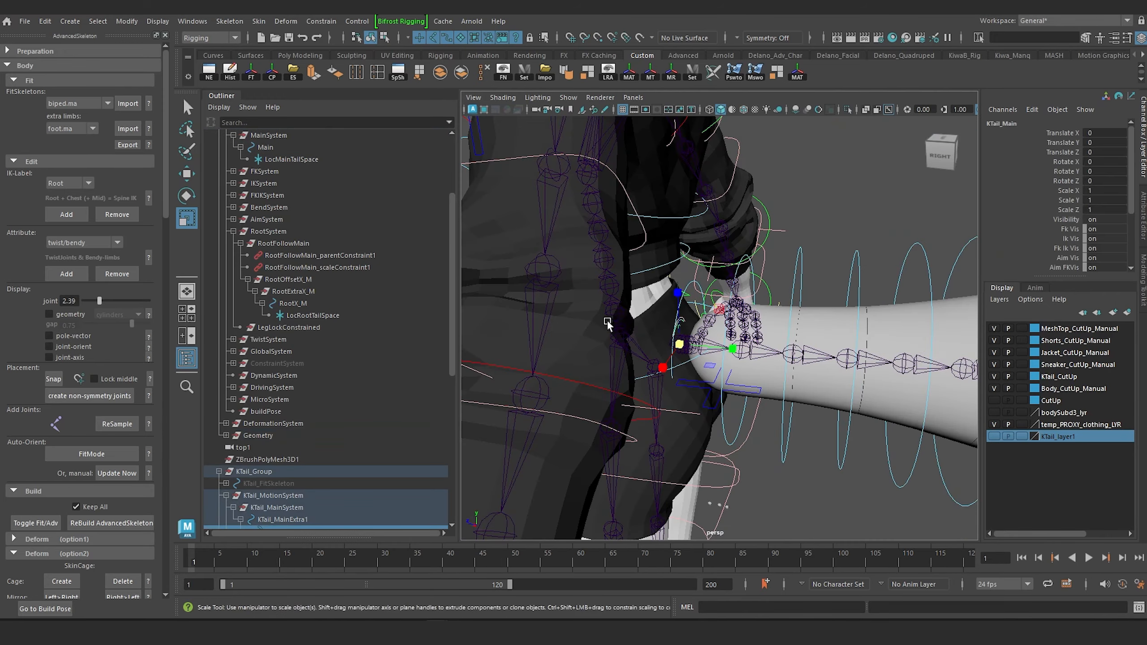
alt+drag(608, 323, 688, 330)
scroll(607, 316, down, 4)
scroll(688, 330, down, 6)
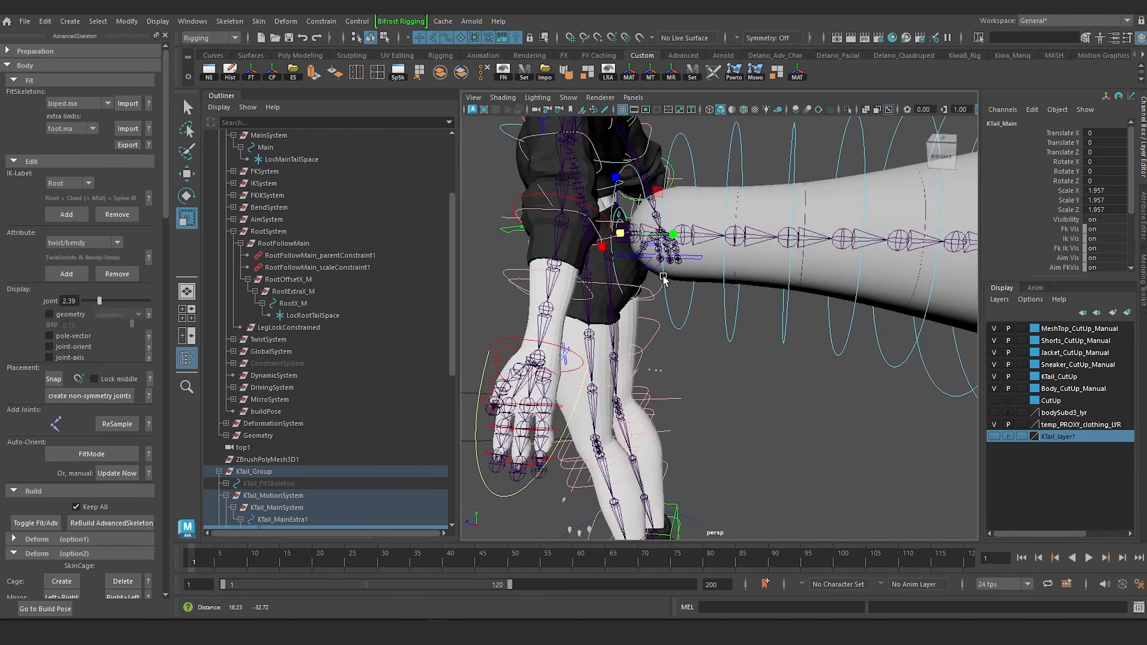
Deselect the tail control and return the body rig to its build pose.
click(562, 243)
alt+middle_drag(563, 243, 568, 319)
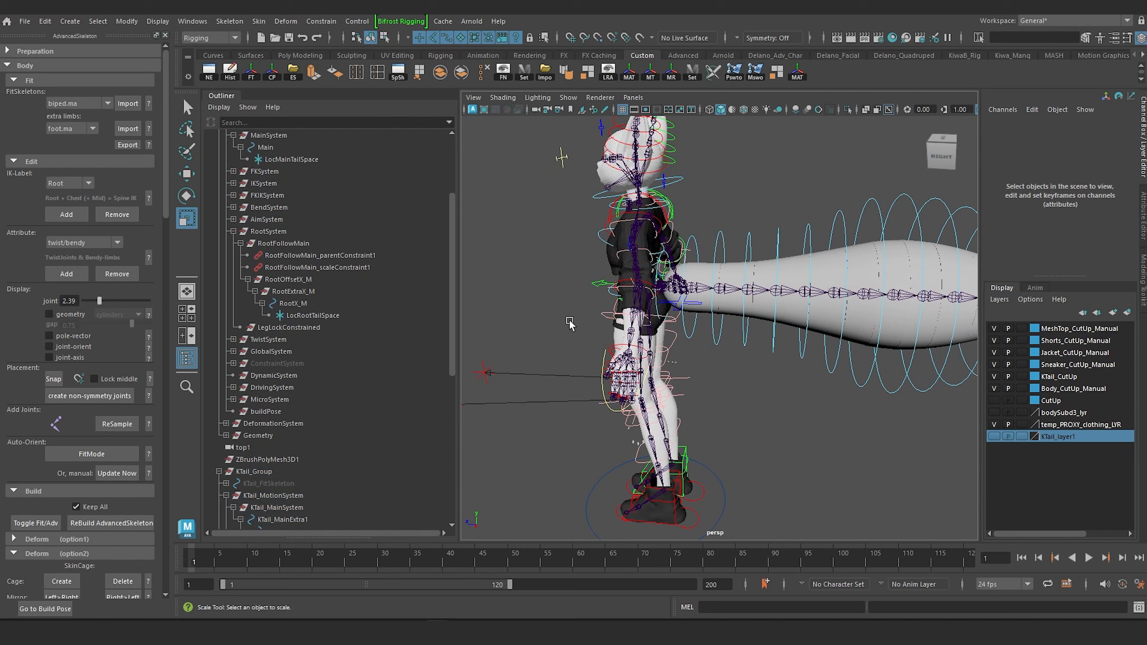
alt+drag(569, 319, 580, 319)
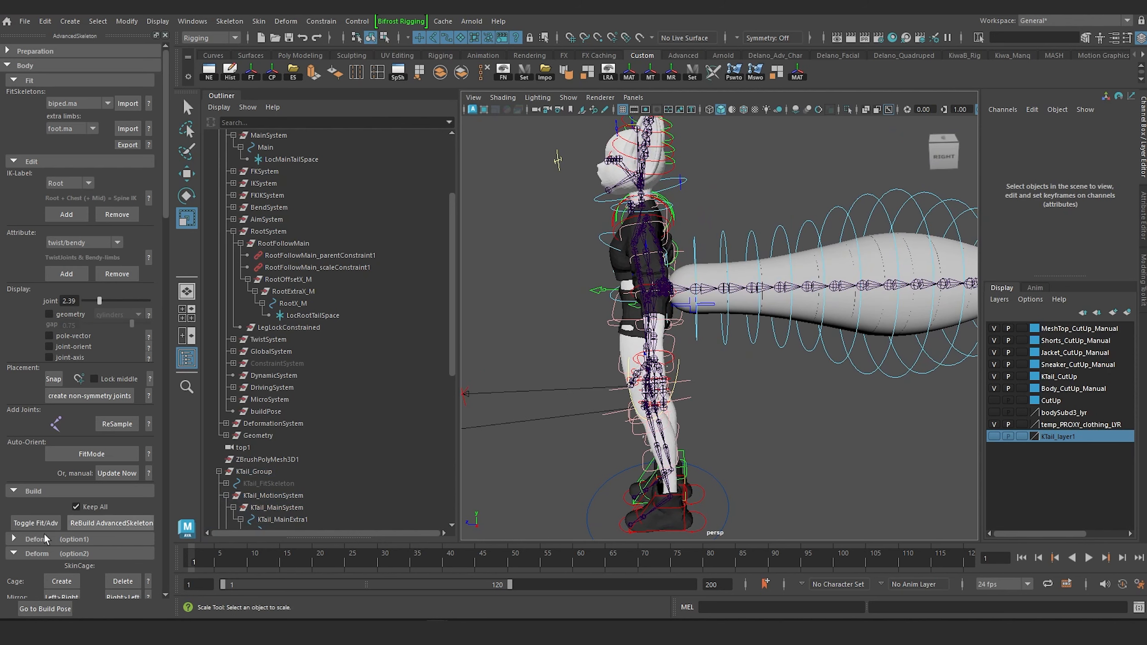
click(45, 609)
Select the KTail_FKRoot_M control at the tail's base and check its scale channels.
scroll(695, 412, up, 8)
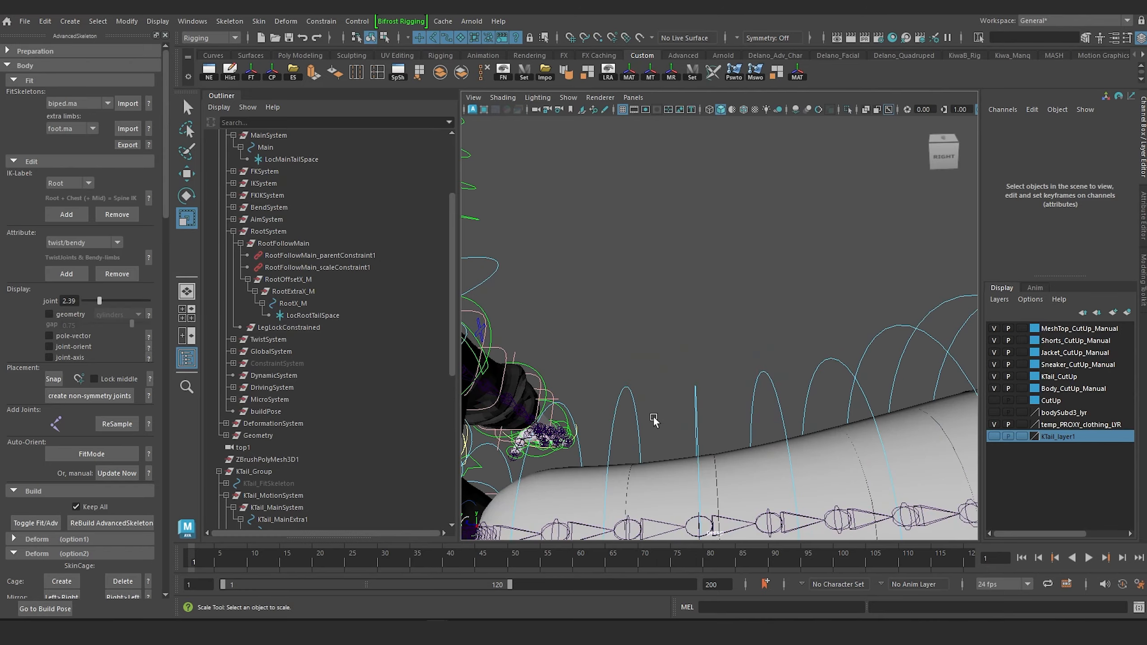
alt+middle_drag(655, 422, 642, 395)
alt+drag(643, 394, 568, 400)
scroll(569, 400, up, 5)
alt+middle_drag(569, 400, 690, 367)
scroll(690, 367, up, 4)
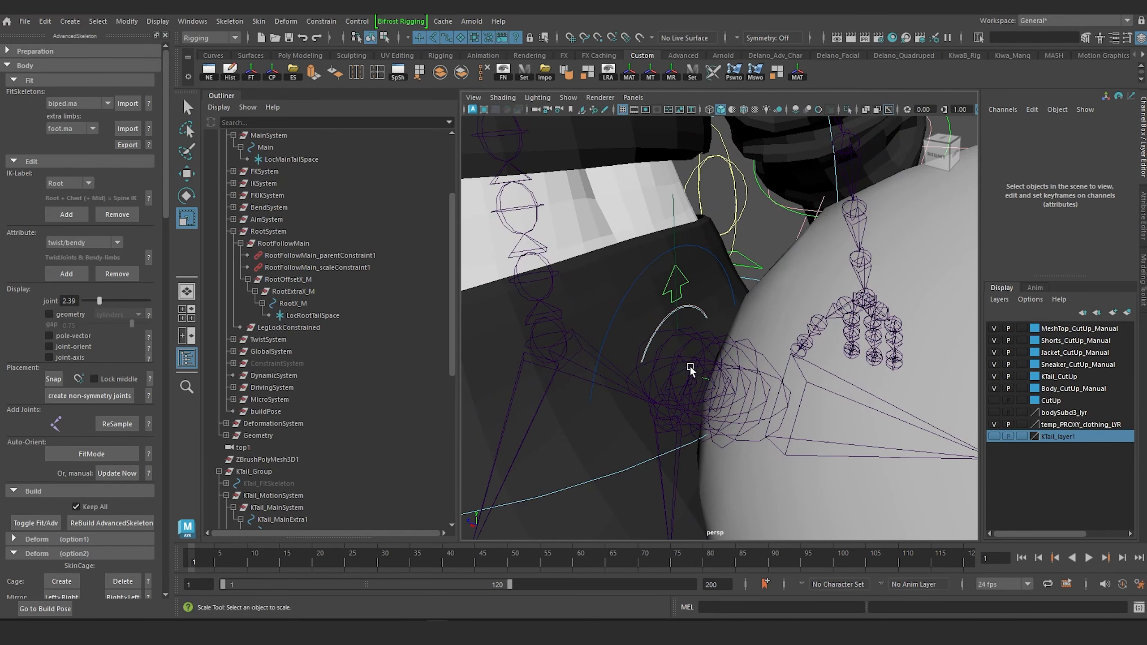
scroll(659, 319, up, 5)
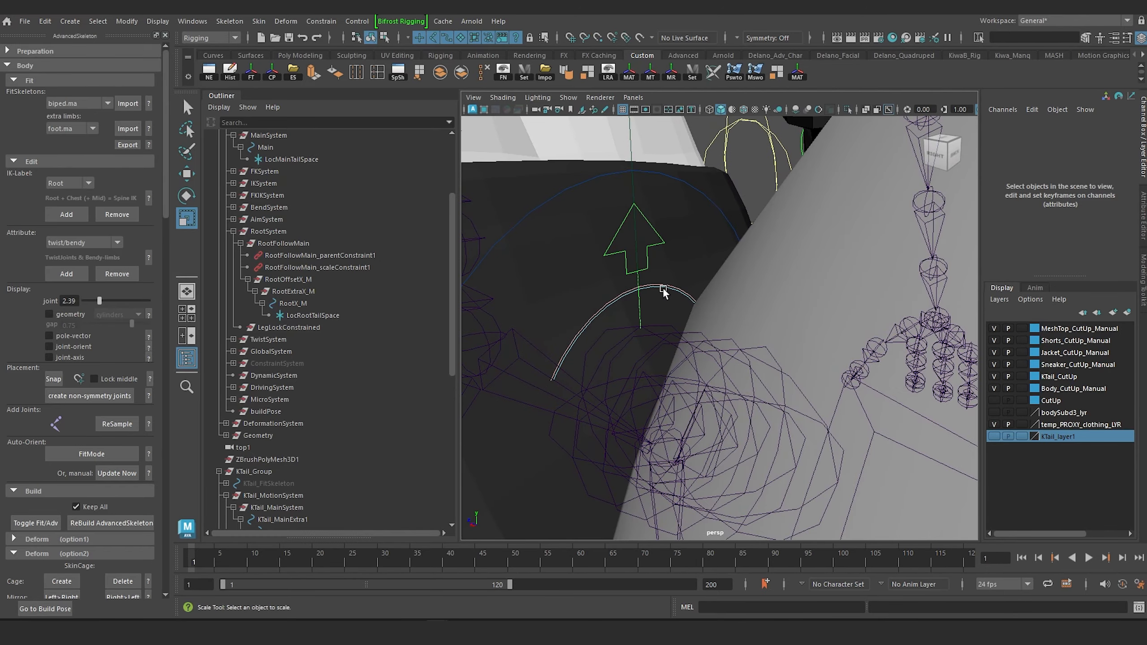
click(663, 289)
alt+drag(663, 296, 735, 245)
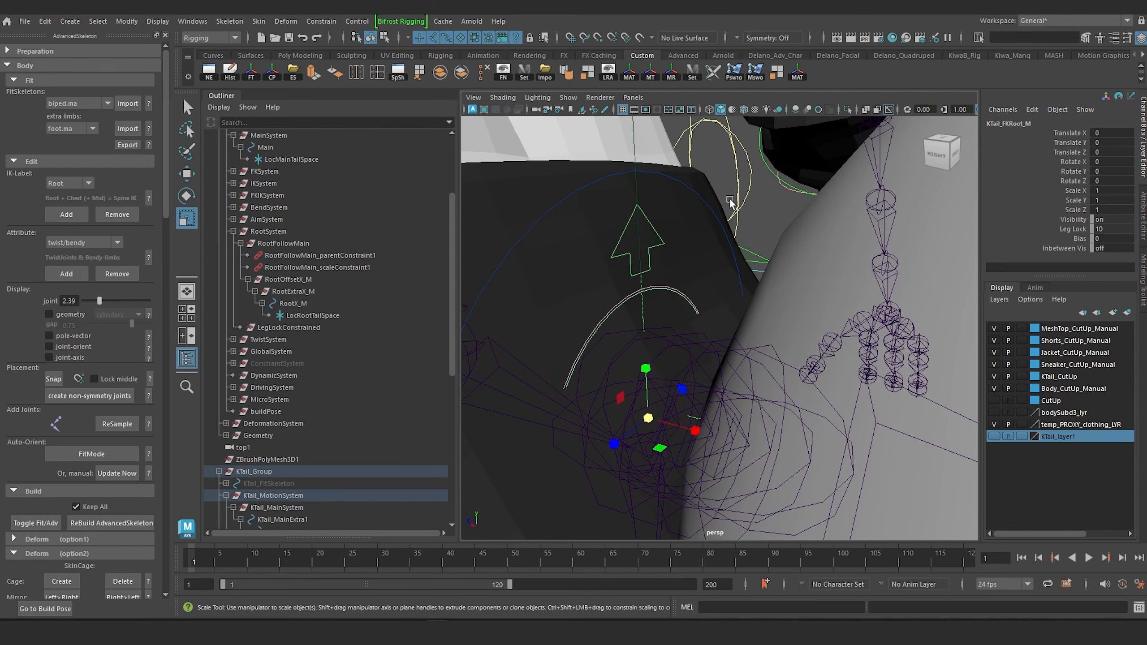
click(735, 244)
click(659, 289)
alt+drag(660, 292, 735, 248)
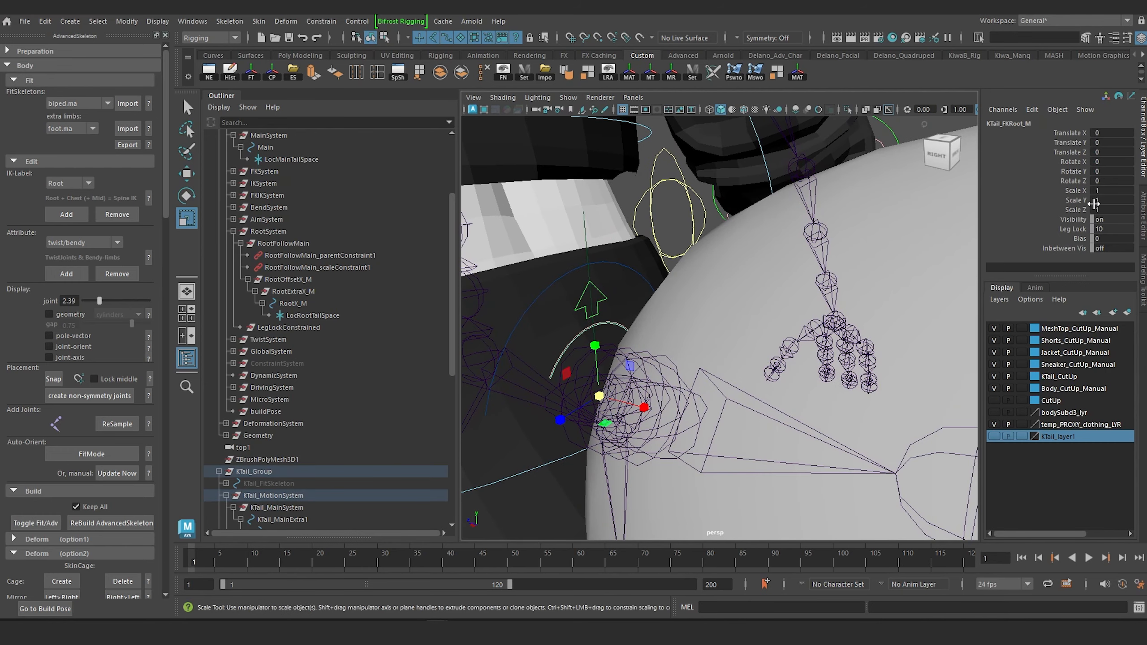
Reset the KTail_Main control's Scale X, Y and Z to 1 and deselect it.
mouse_move(527, 382)
alt+mouse_down()
mouse_move(548, 379)
mouse_move(546, 366)
mouse_move(533, 375)
alt+mouse_up()
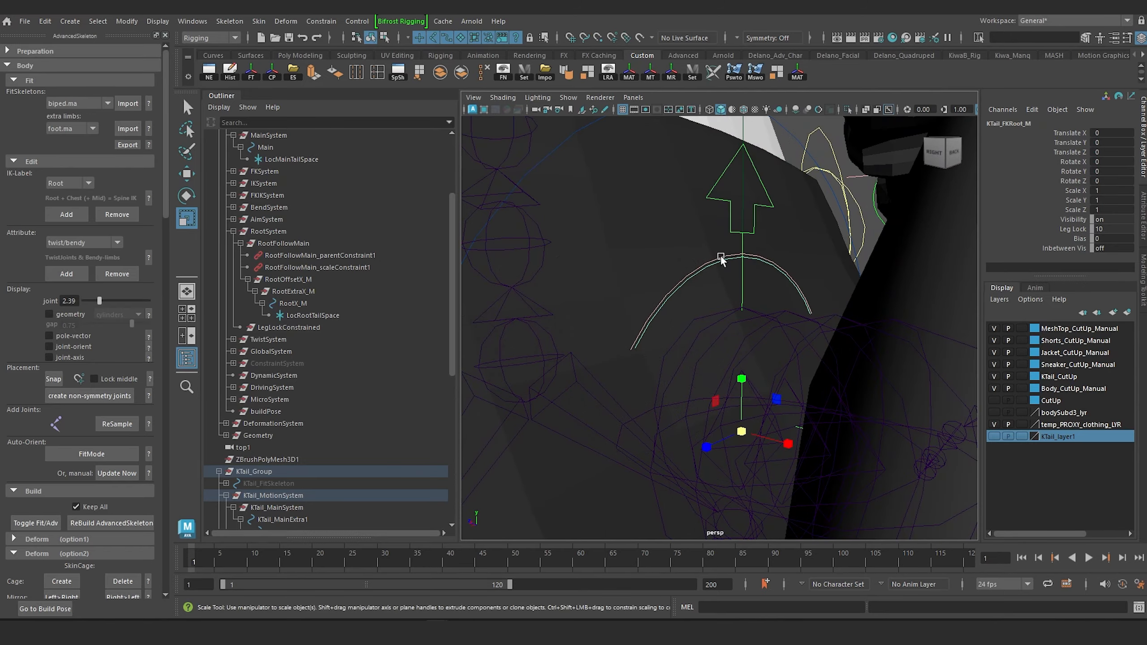
click(721, 256)
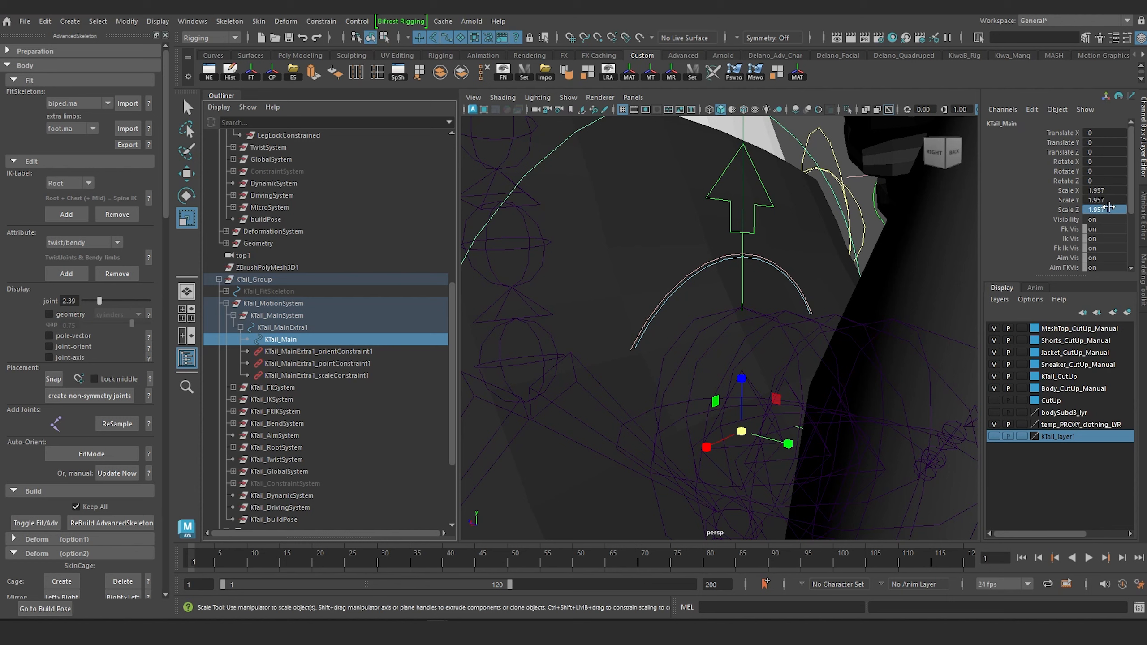
text(0)
key(Return)
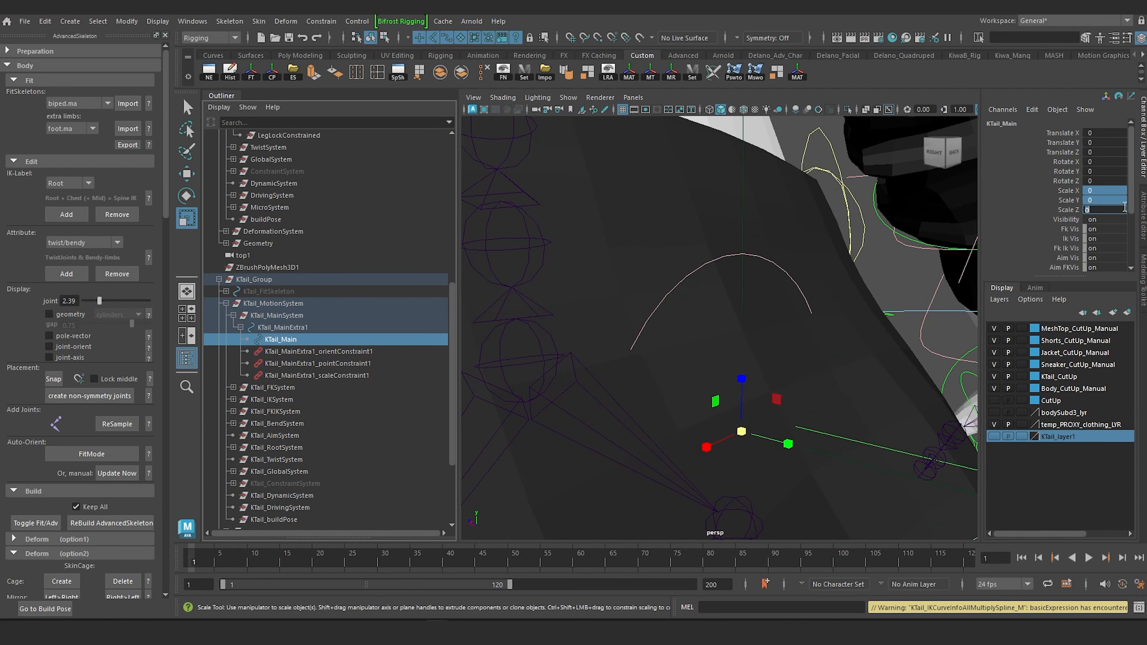
text(1)
key(Return)
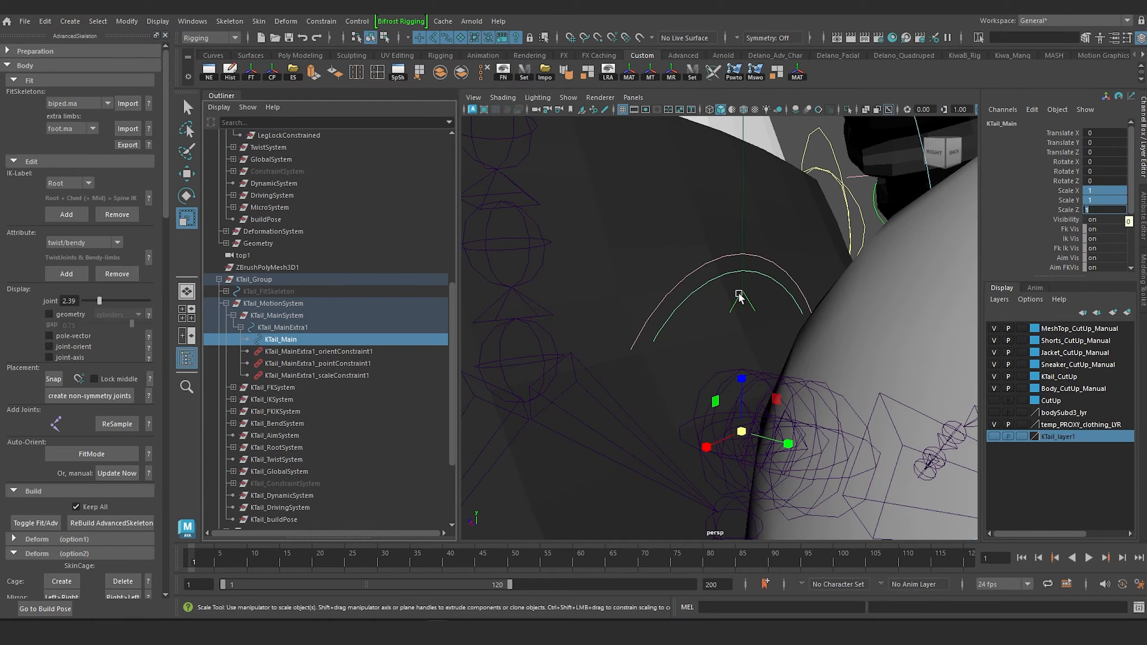
scroll(739, 295, down, 15)
alt+drag(739, 295, 782, 301)
click(632, 305)
Select KTail_Main at the tail's base and test it by scaling uniformly to about 1.823.
scroll(662, 312, up, 7)
mouse_move(664, 314)
alt+mouse_down()
mouse_move(775, 326)
mouse_move(654, 310)
alt+mouse_up()
alt+middle_drag(671, 311, 679, 223)
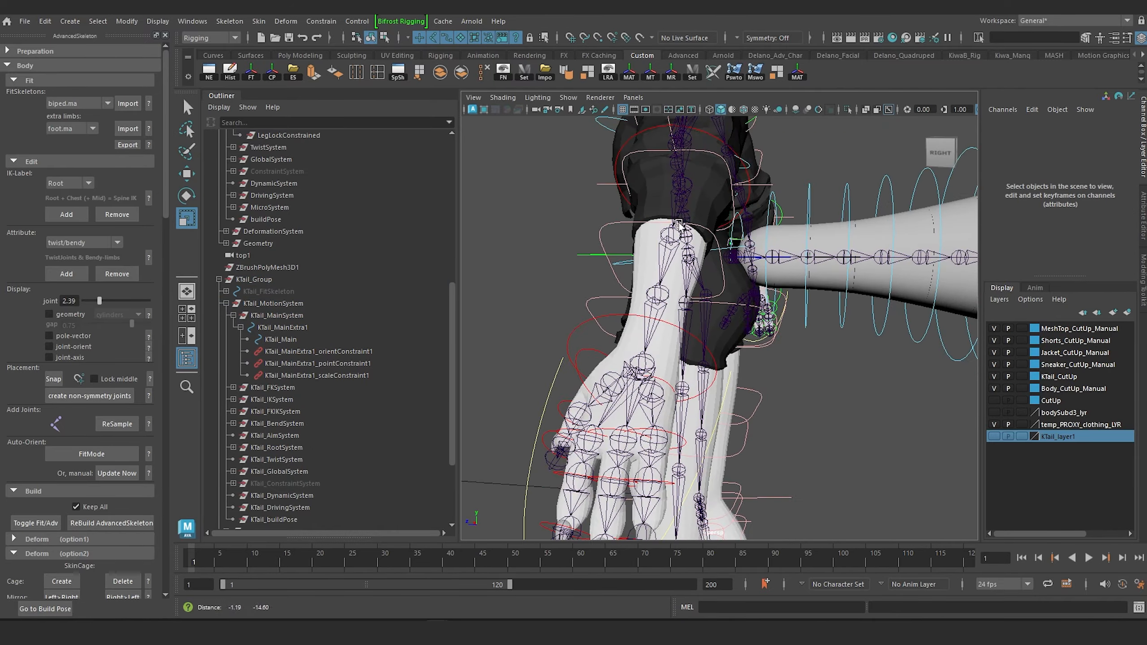
scroll(679, 224, down, 6)
alt+drag(705, 294, 737, 279)
scroll(739, 282, up, 2)
alt+middle_drag(738, 284, 702, 320)
alt+drag(702, 320, 673, 326)
scroll(673, 326, up, 9)
alt+middle_drag(672, 326, 683, 355)
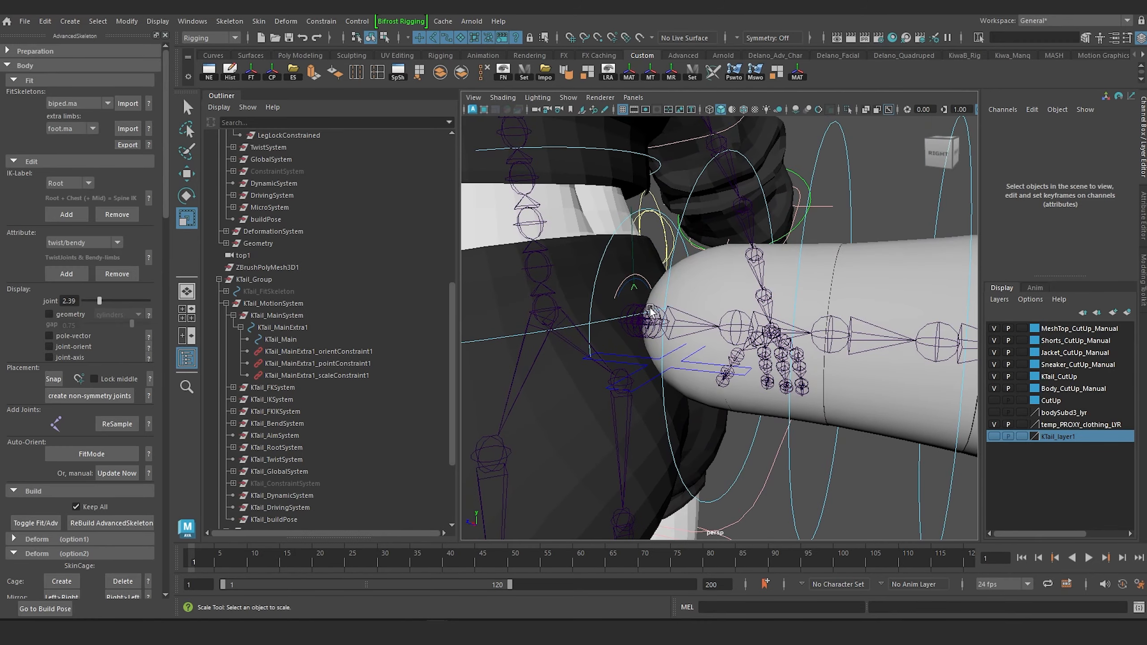
click(643, 280)
drag(635, 324, 690, 338)
scroll(690, 338, down, 7)
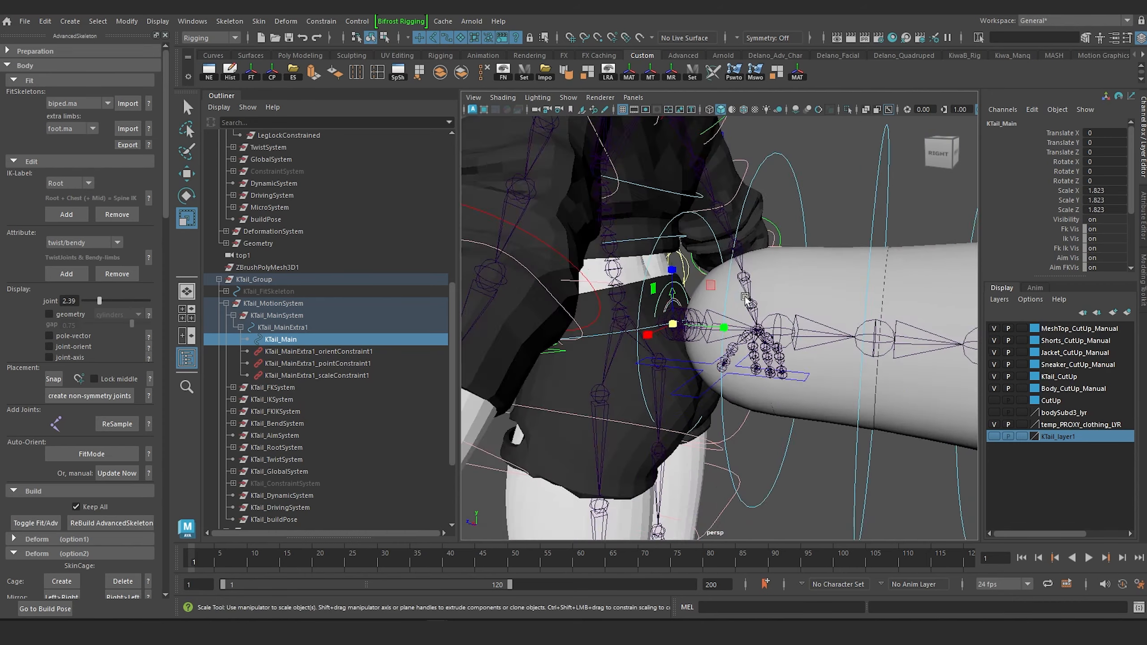
alt+middle_drag(767, 304, 633, 284)
scroll(632, 284, down, 2)
alt+drag(633, 284, 688, 280)
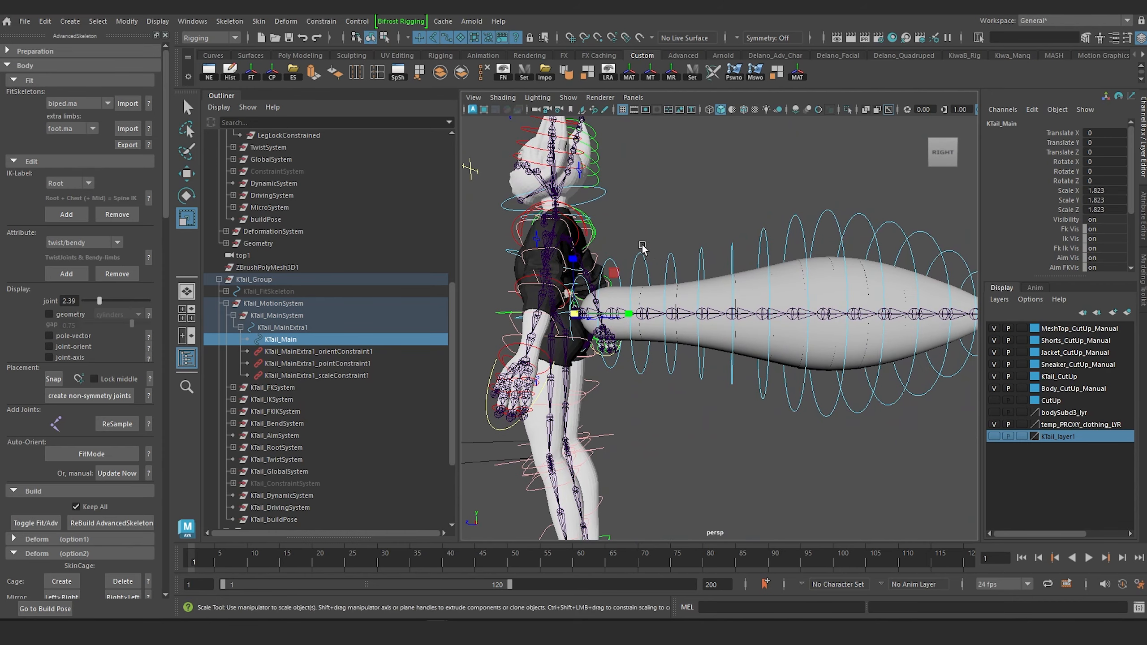
Test-rotate the tail's FK controls, and undo the test rotation and the KTail_Main scaling.
click(899, 262)
key(e)
click(739, 195)
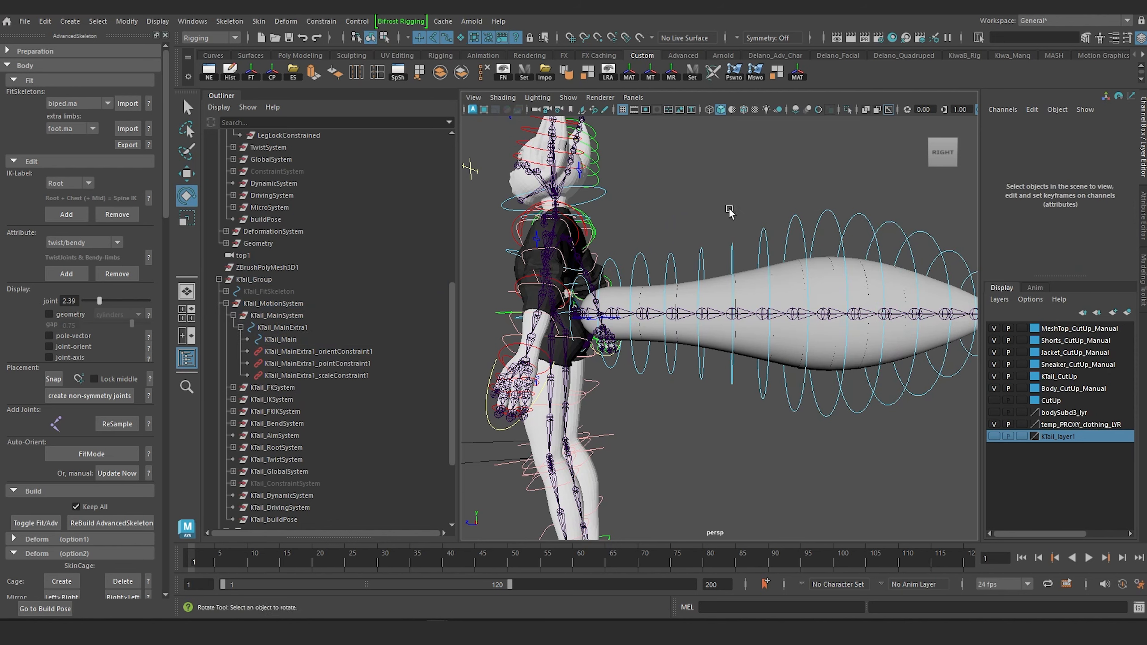
drag(890, 276, 891, 276)
drag(799, 259, 755, 409)
scroll(800, 313, down, 5)
scroll(768, 300, up, 10)
scroll(754, 407, down, 7)
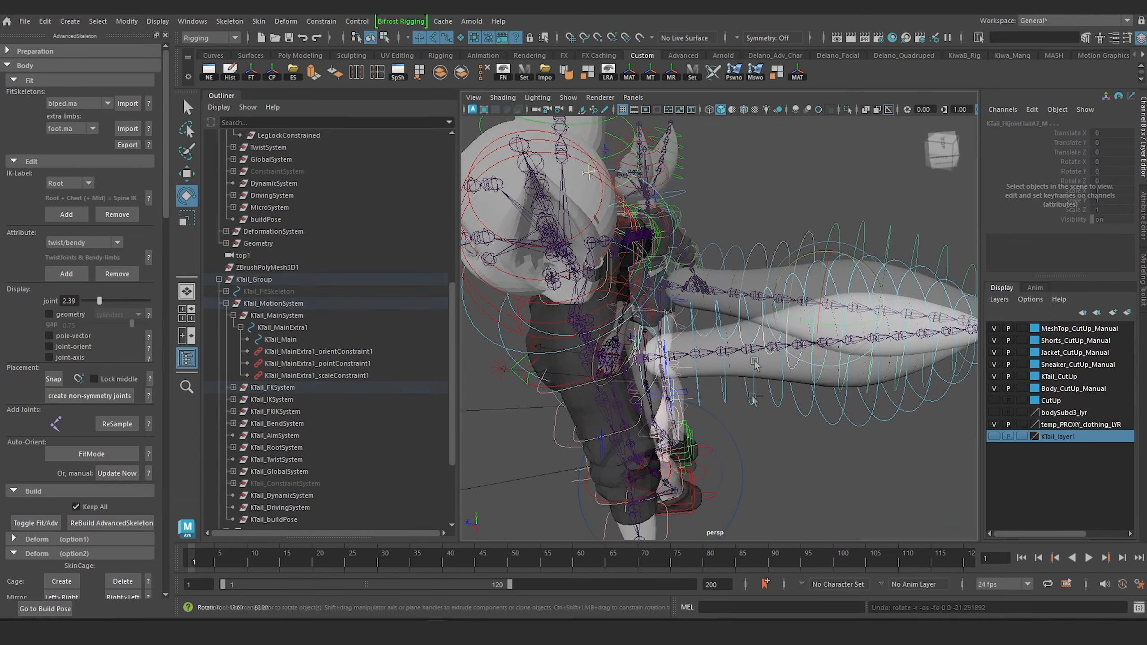
Switch the tail to IK by setting FKIKBlend to 10 on the KTail_FKIKSpline_M control beside the tail's base.
scroll(723, 393, up, 6)
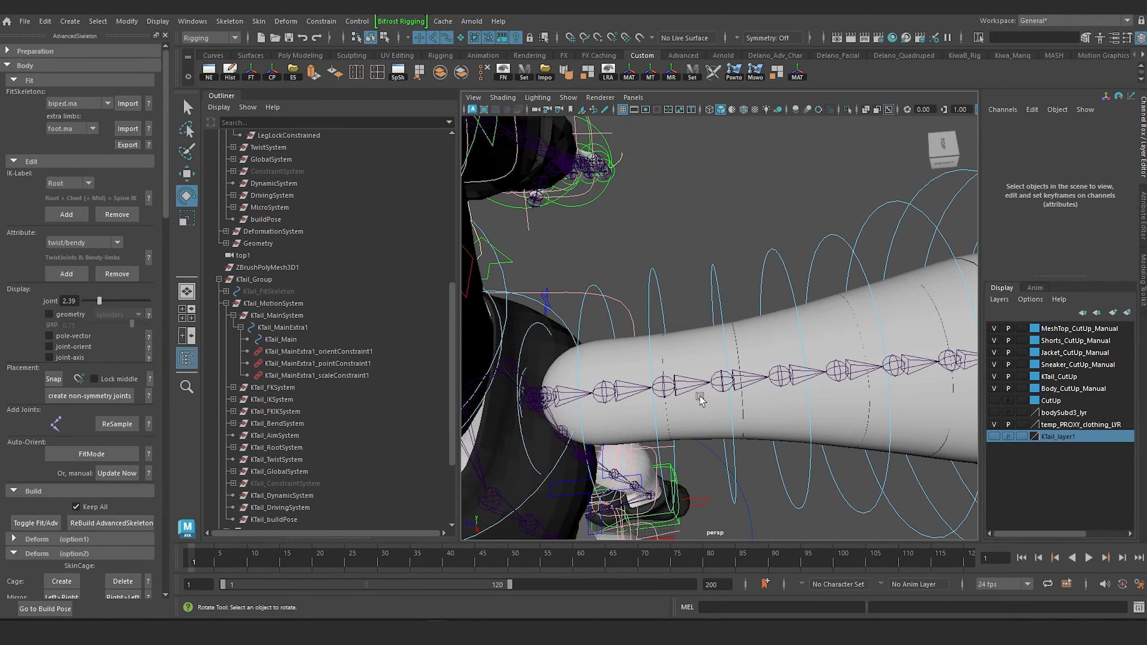
alt+drag(700, 397, 739, 353)
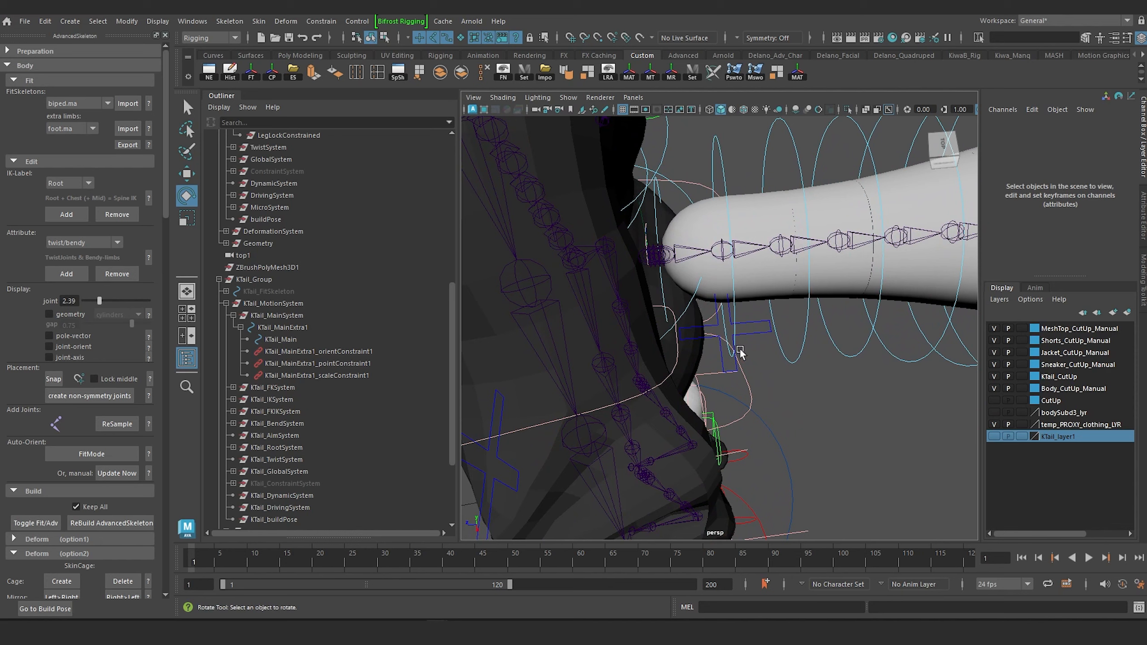
click(750, 327)
click(1067, 133)
scroll(757, 223, down, 8)
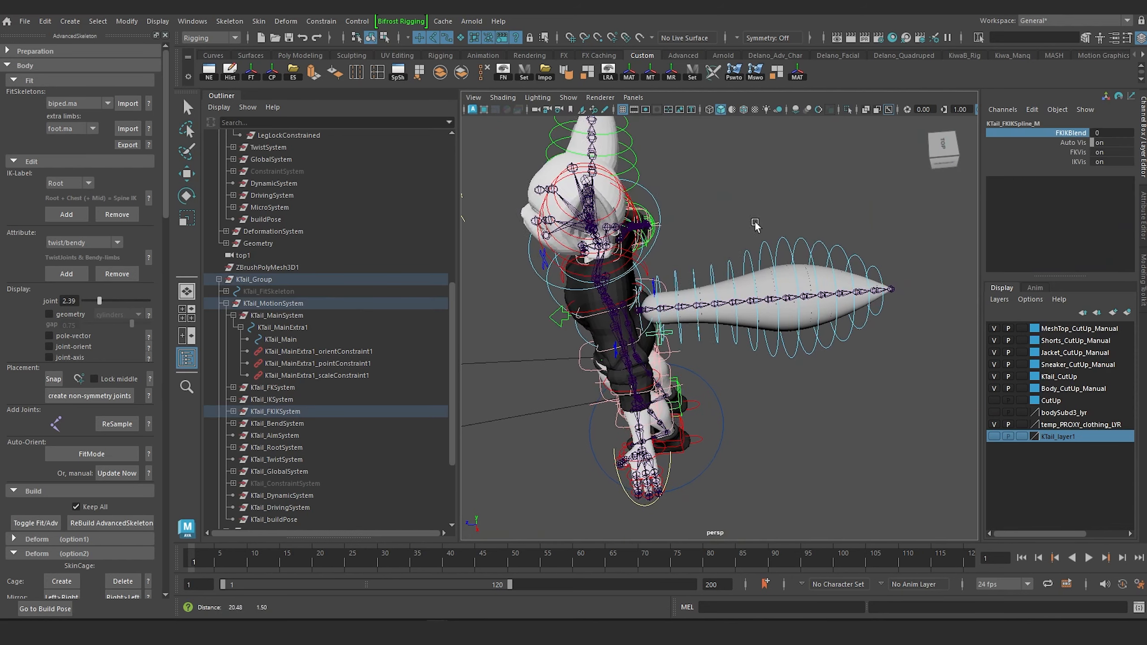
middle_drag(673, 210, 725, 204)
alt+drag(912, 211, 944, 373)
Test the IK tail by moving the spline control at its tip to about X 12.649, Y 21.969, Z -26.818.
click(889, 259)
key(w)
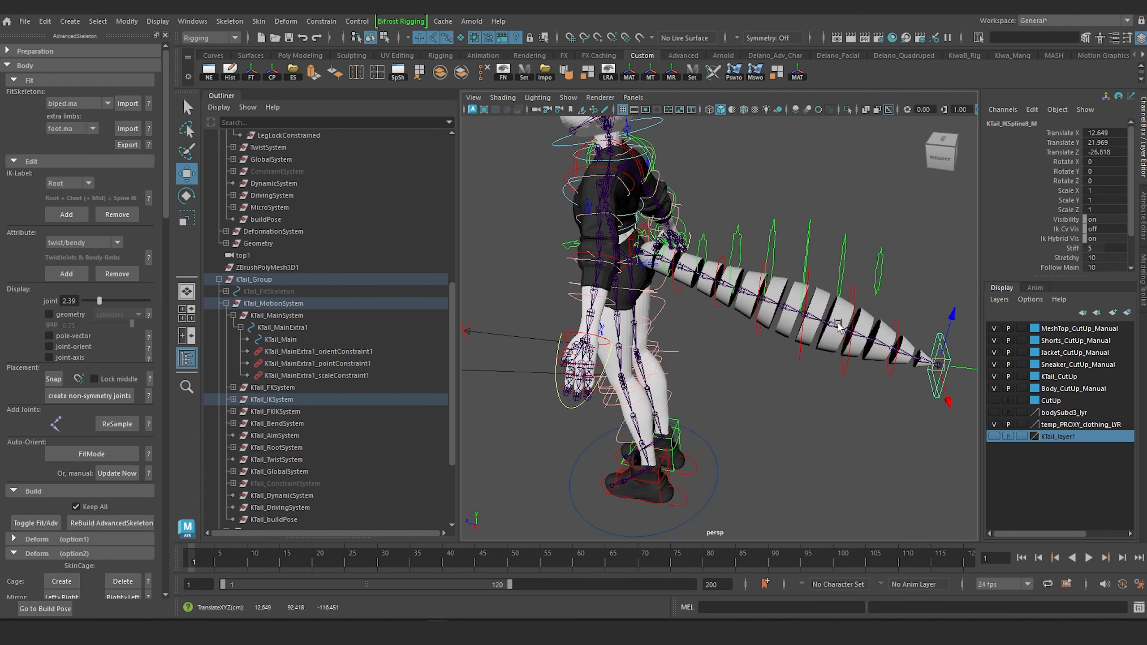
scroll(725, 261, up, 8)
alt+middle_drag(725, 262, 863, 401)
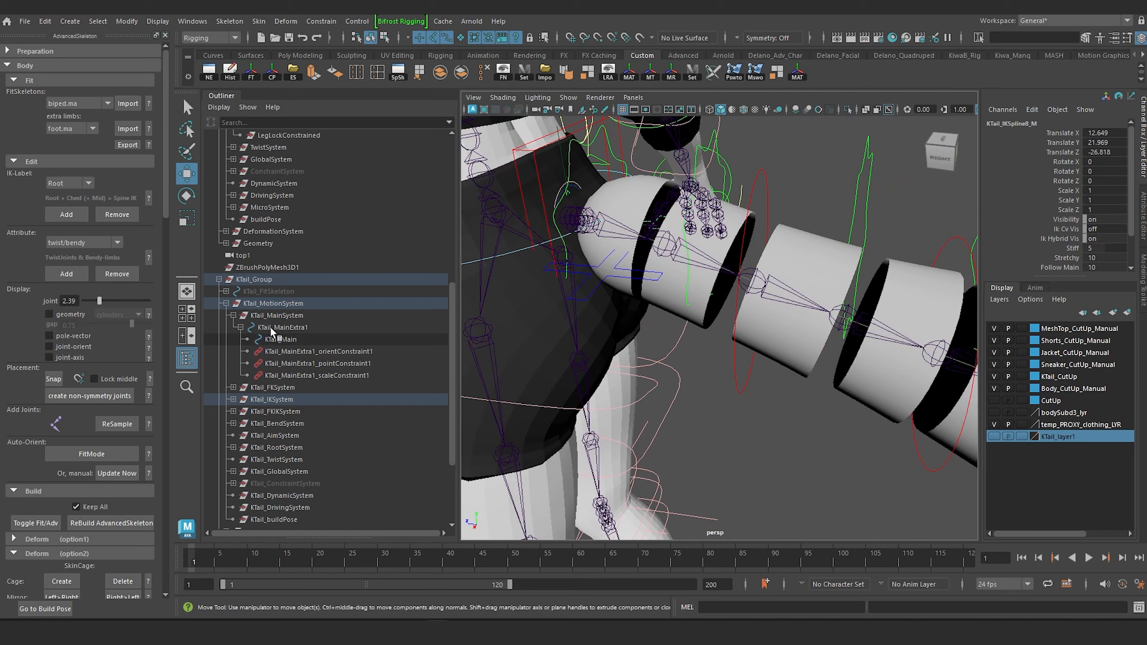
Scale KTail_Main uniformly to about 2.459 as a test, and undo the scaling and the tail-tip move.
click(281, 338)
key(f)
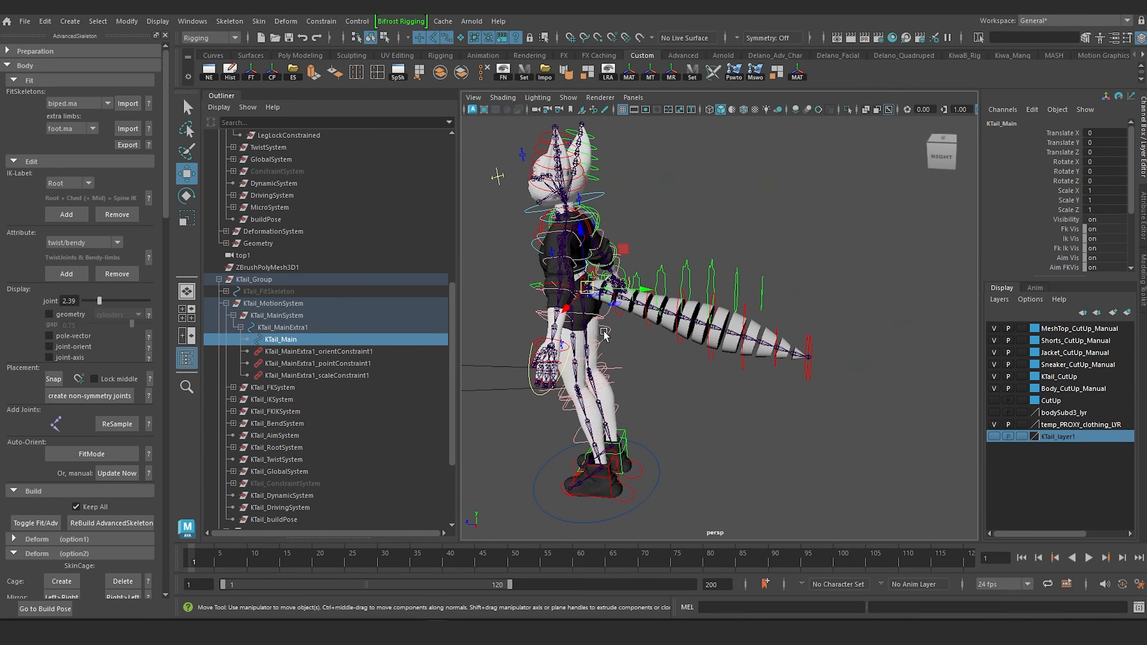
key(r)
drag(587, 288, 603, 299)
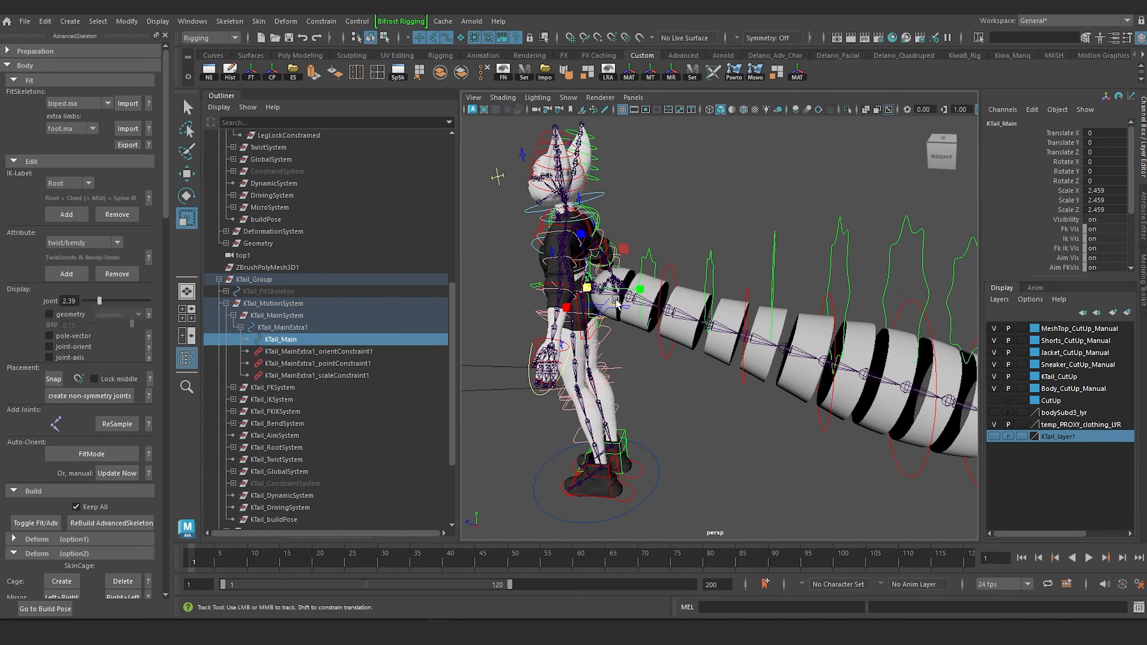
alt+middle_drag(617, 300, 506, 262)
scroll(506, 262, down, 4)
key(ctrl+z)
Select all CVs of the plus-shaped KTail_FKIKSpline_M curve in component mode and move them farther out beside the tail.
alt+middle_drag(622, 294, 705, 312)
scroll(705, 312, up, 8)
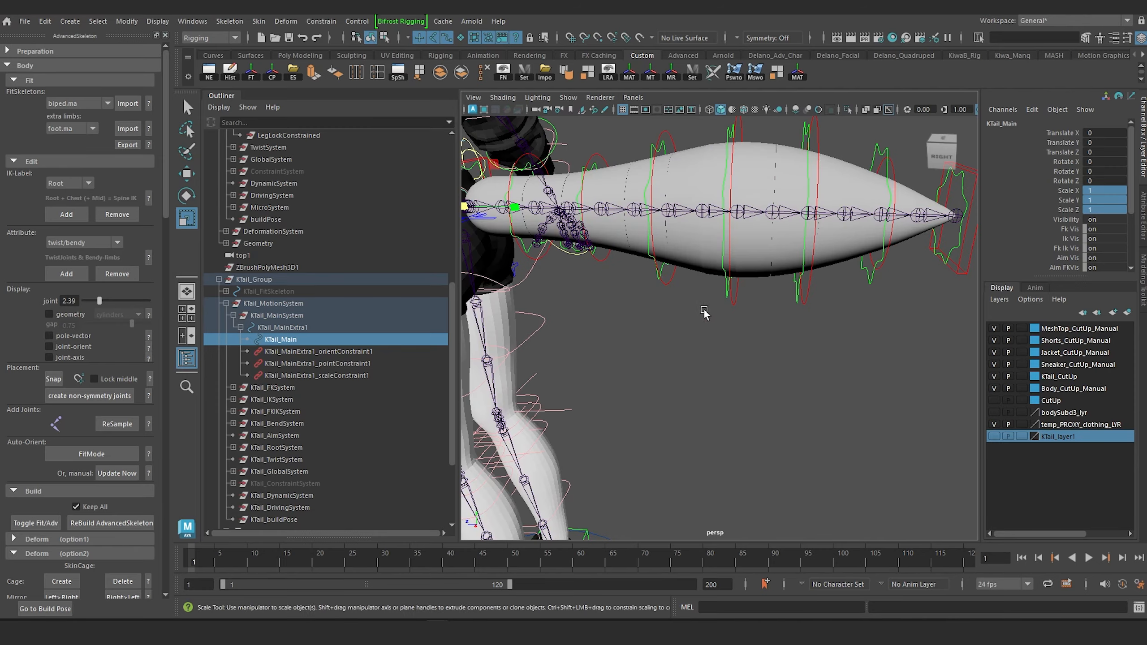
alt+drag(705, 311, 686, 375)
alt+middle_drag(501, 364, 696, 331)
alt+drag(697, 331, 755, 381)
scroll(777, 360, up, 8)
click(731, 384)
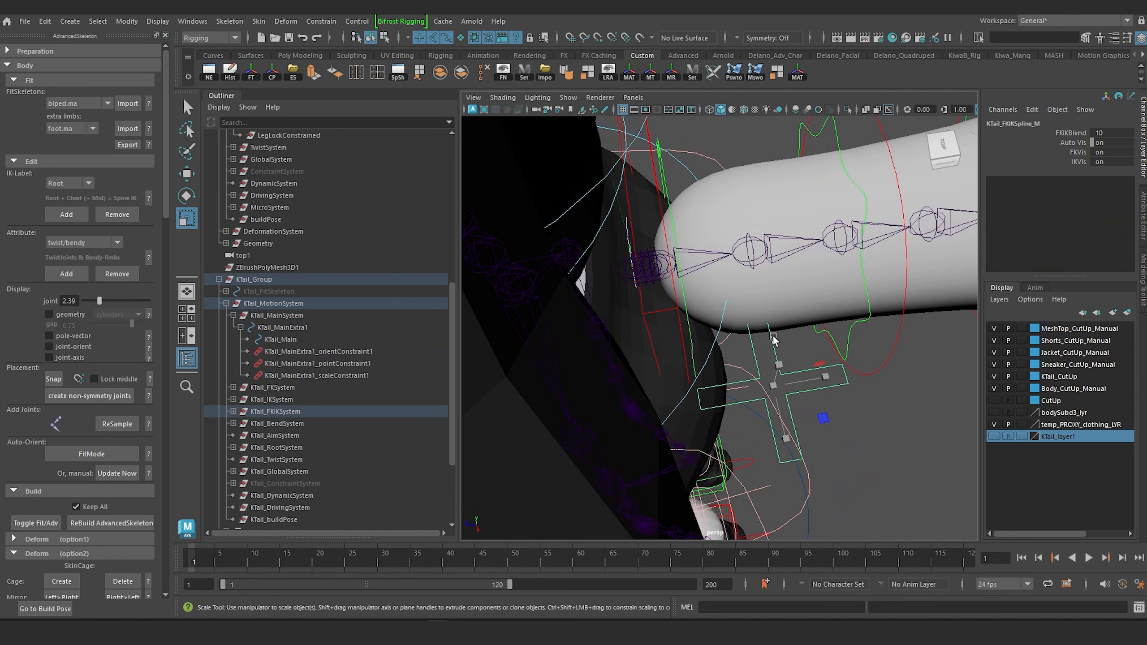
key(F8)
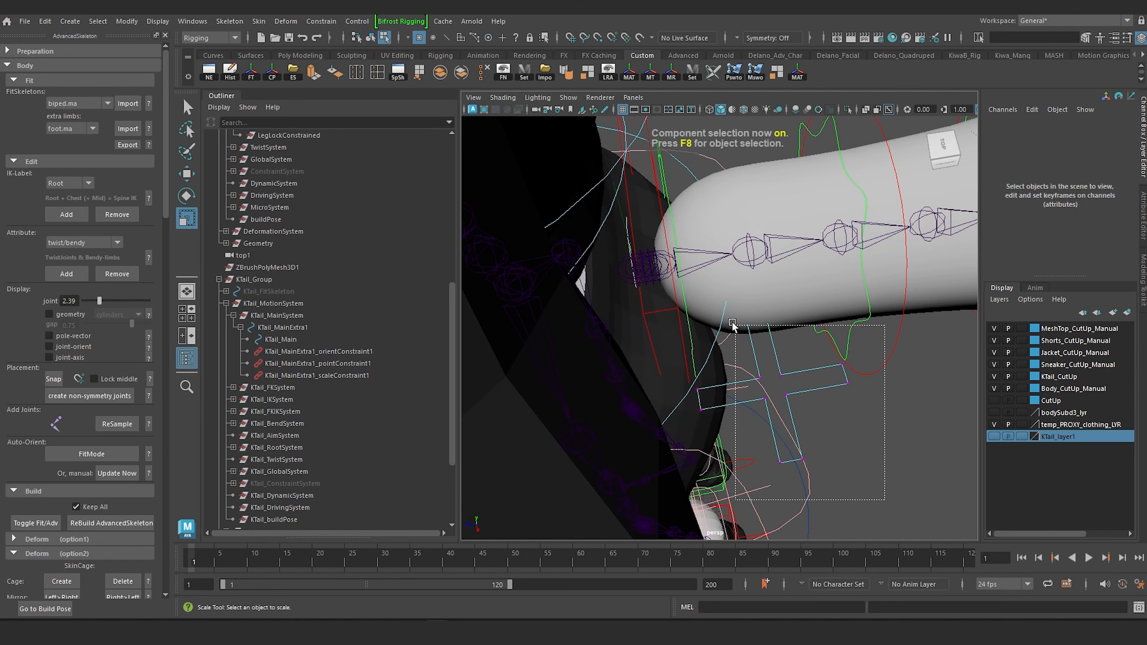
mouse_move(733, 324)
mouse_down()
mouse_move(694, 332)
mouse_move(733, 332)
mouse_up()
key(w)
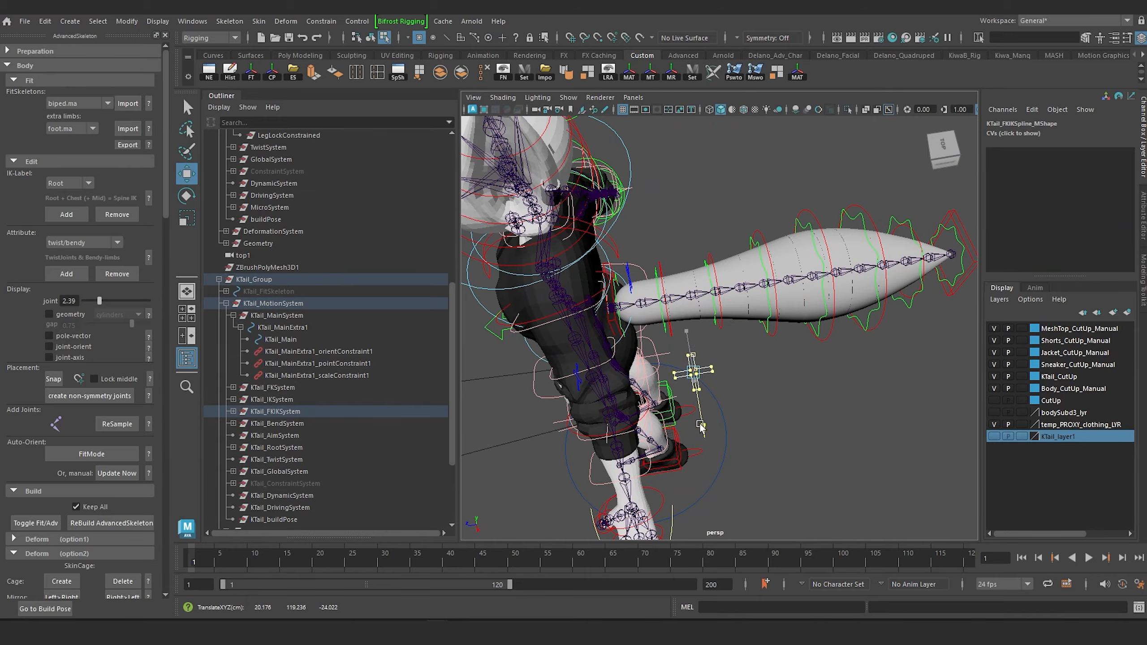
alt+drag(701, 427, 700, 287)
In a wireframe side view, rotate the KTail_FKIKSpline_M CVs so the plus-shaped control stands upright.
key(space)
scroll(722, 284, down, 4)
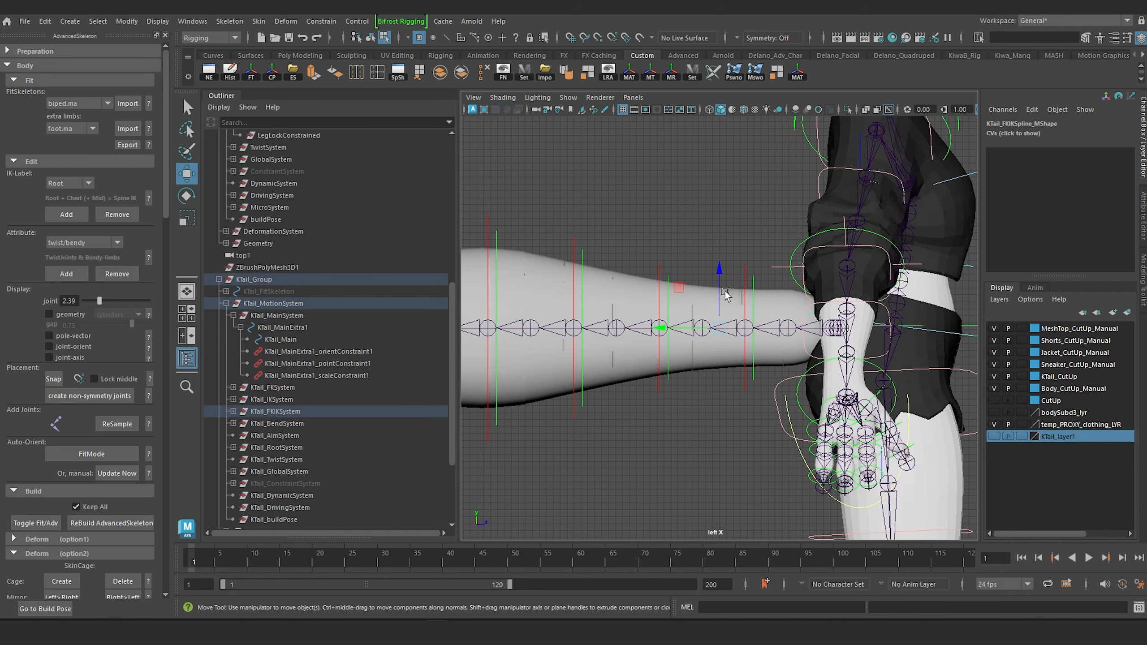
scroll(725, 290, up, 2)
key(space)
drag(748, 292, 746, 290)
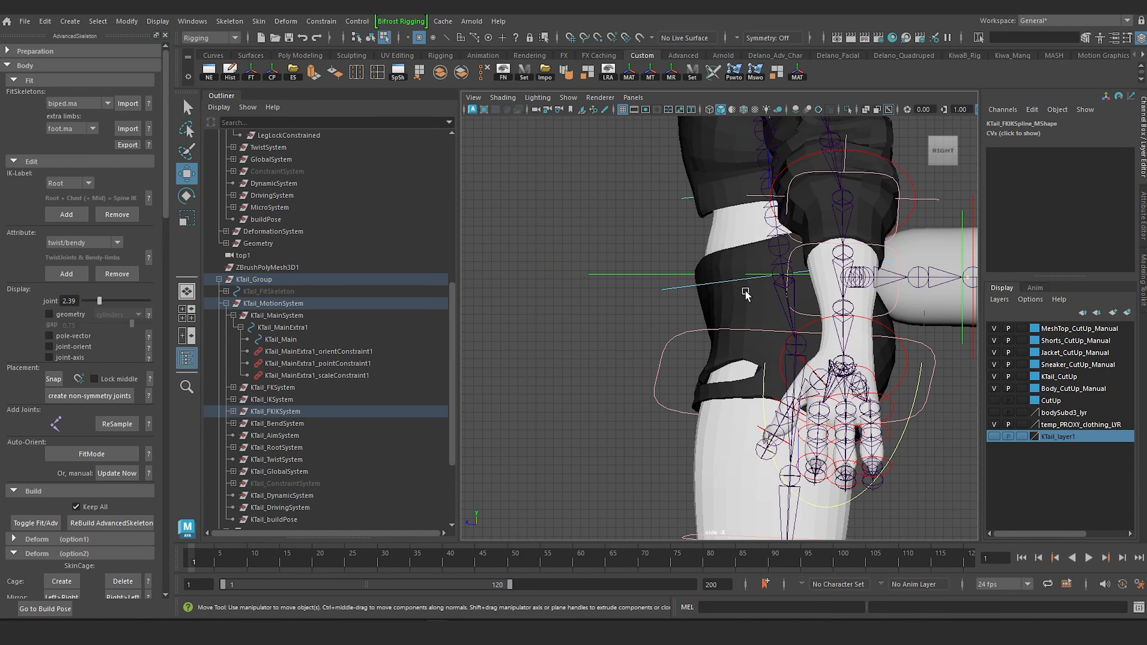
scroll(926, 284, up, 2)
alt+middle_drag(935, 289, 715, 357)
scroll(782, 314, up, 2)
scroll(718, 343, up, 3)
key(4)
scroll(743, 330, up, 2)
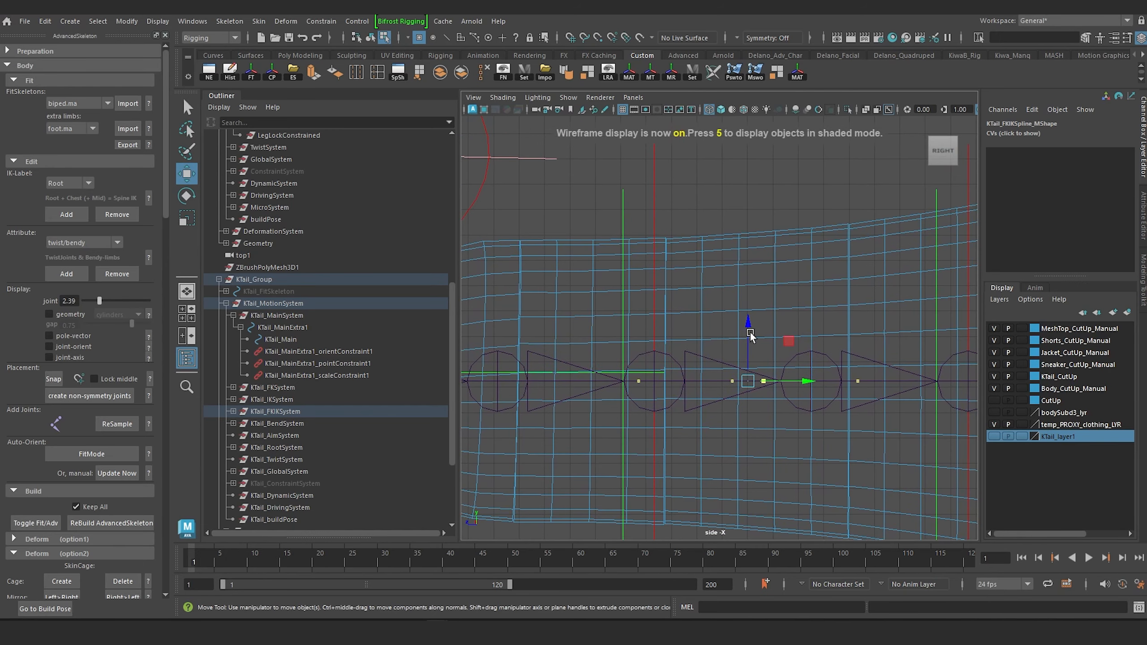
key(e)
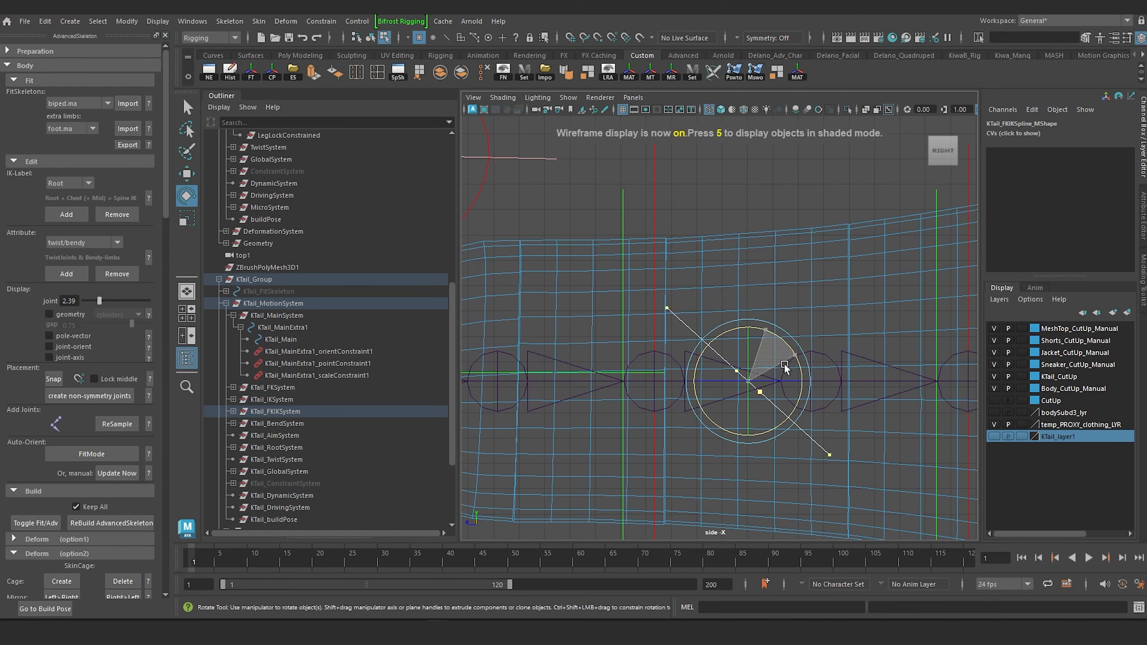
drag(785, 367, 788, 396)
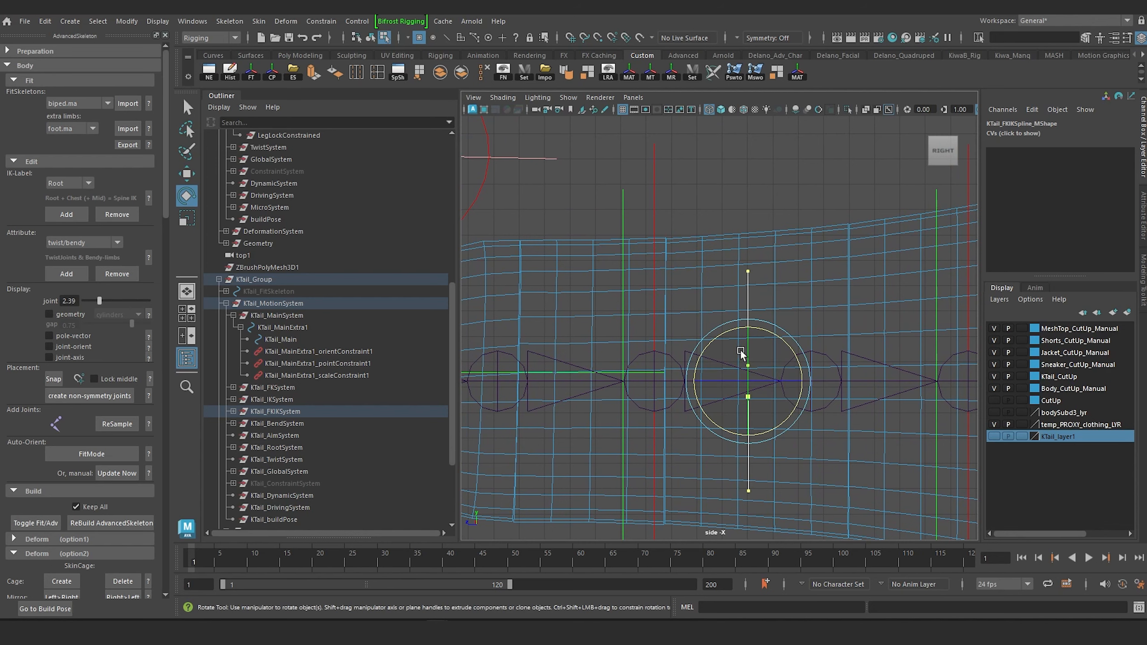
Return to the shaded perspective view, deselect the CVs and switch back to object selection.
key(space)
drag(741, 352, 740, 326)
scroll(746, 281, down, 5)
mouse_move(747, 280)
alt+mouse_down()
mouse_move(710, 296)
mouse_move(655, 271)
mouse_move(755, 315)
alt+mouse_up()
key(5)
scroll(710, 296, up, 6)
click(829, 443)
alt+middle_drag(833, 345, 757, 390)
right_click(713, 379)
right_drag(754, 316, 770, 294)
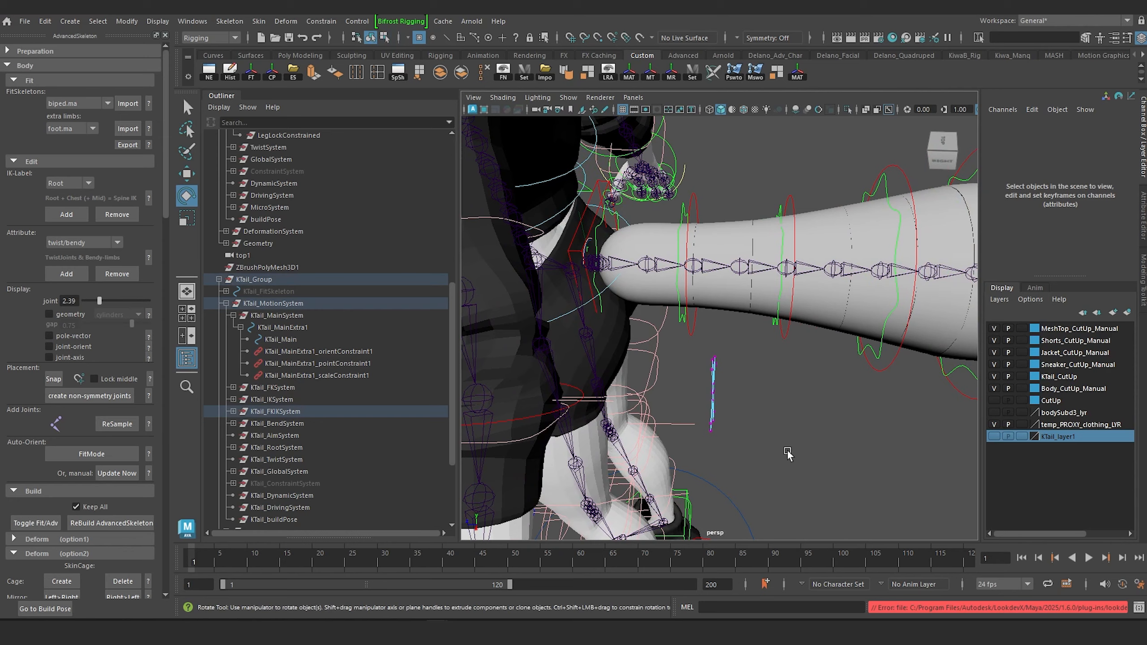
click(789, 453)
Lock and hide the translate, rotate and scale channels of the KTail_MainExtra1 control at the tail base.
alt+drag(662, 337, 633, 339)
alt+middle_drag(626, 330, 686, 405)
scroll(687, 404, up, 6)
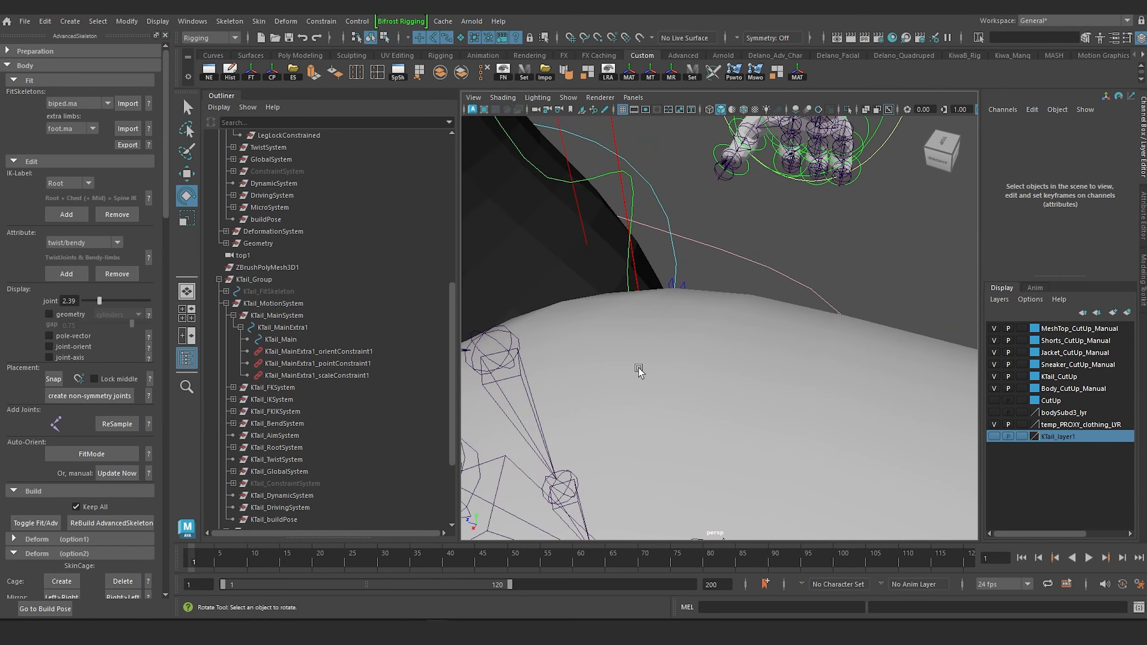
alt+middle_drag(639, 368, 780, 378)
alt+drag(735, 373, 722, 370)
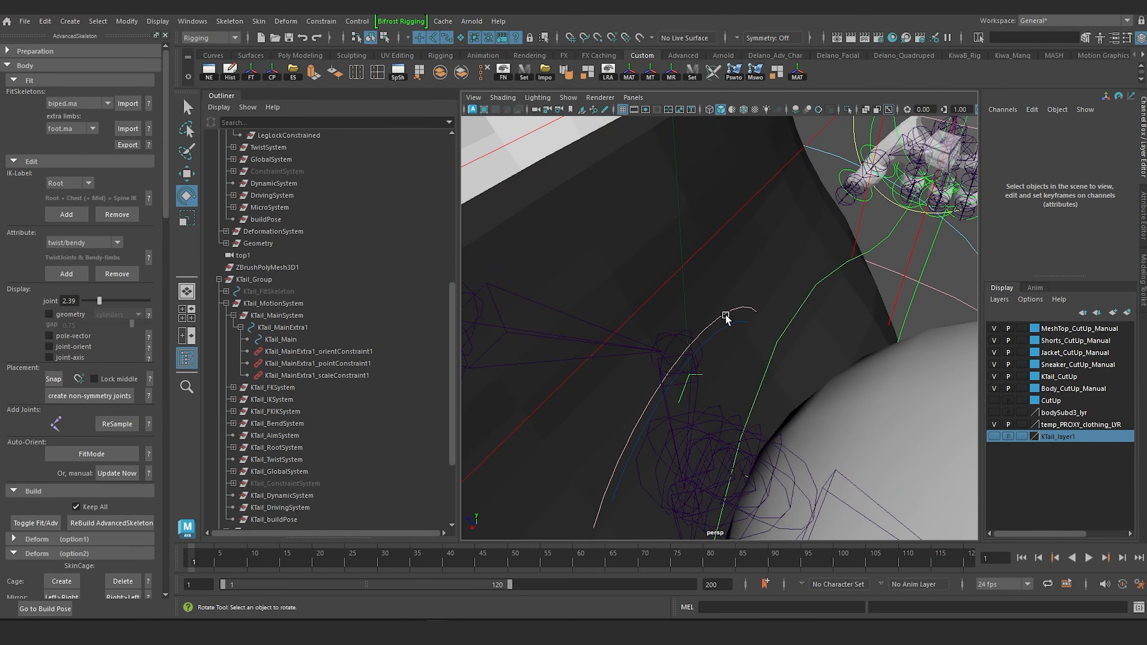
click(726, 313)
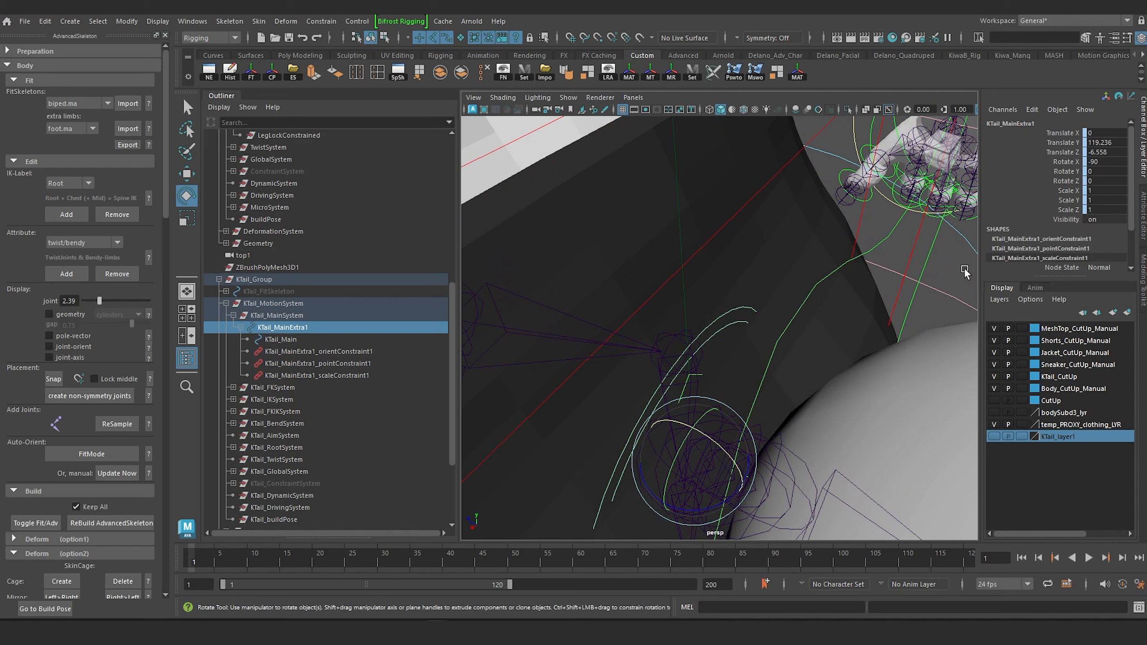
drag(1069, 132, 1070, 209)
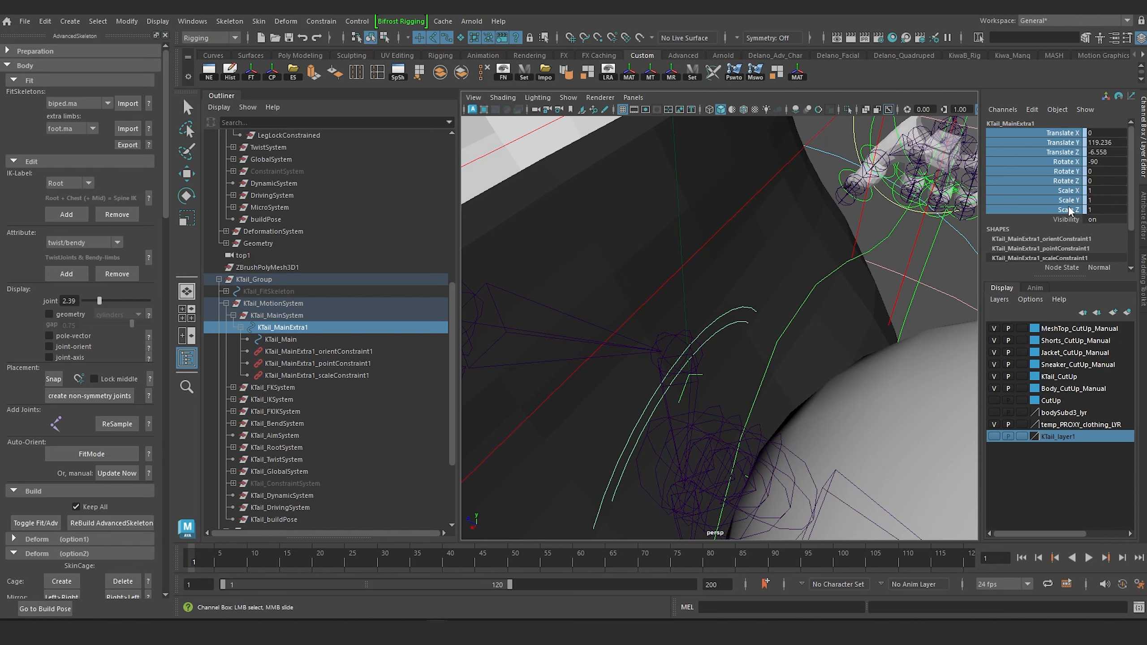
right_click(1062, 154)
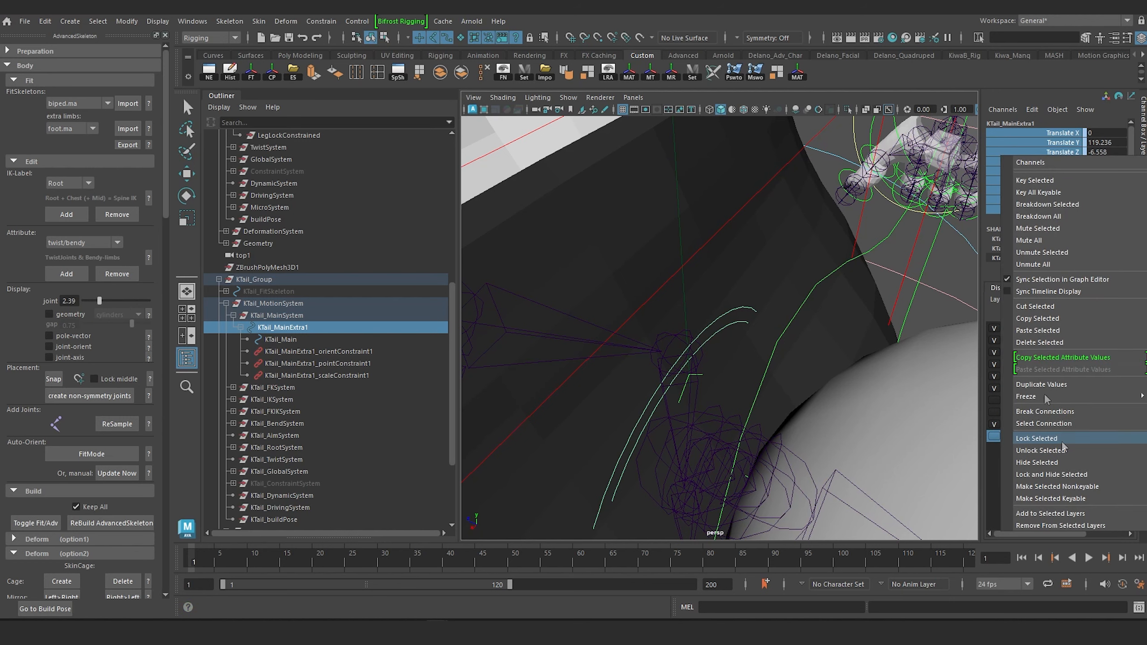
click(1066, 474)
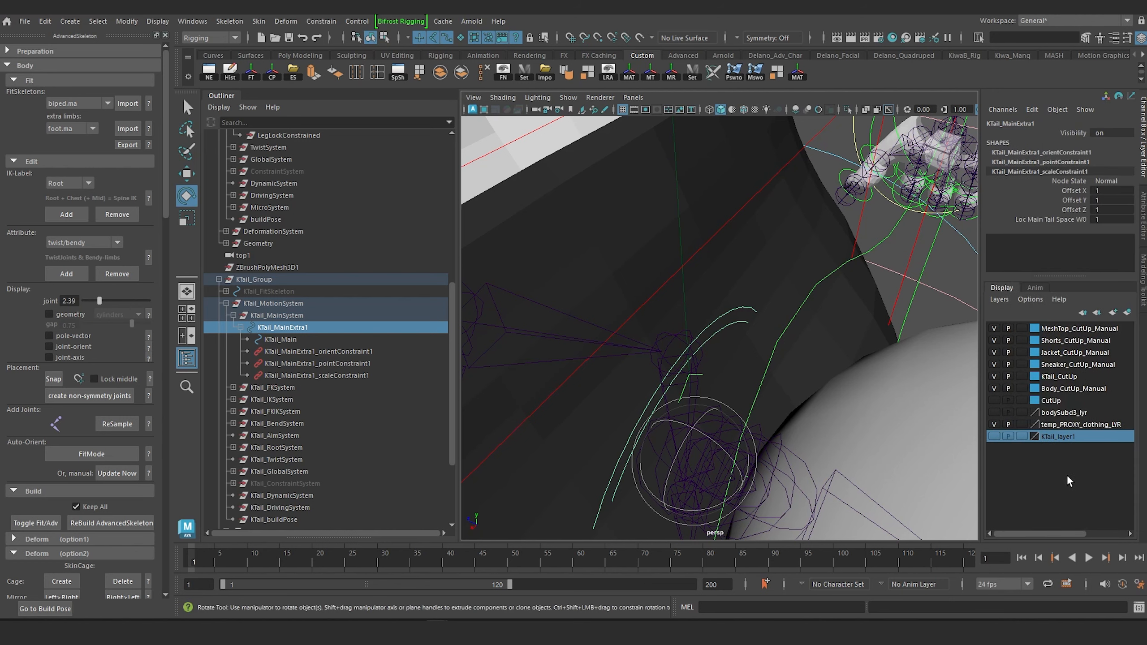
Scale the body rig's Main control uniformly to about 1.239 as a test, and undo the scaling.
scroll(815, 286, down, 10)
alt+drag(814, 287, 748, 343)
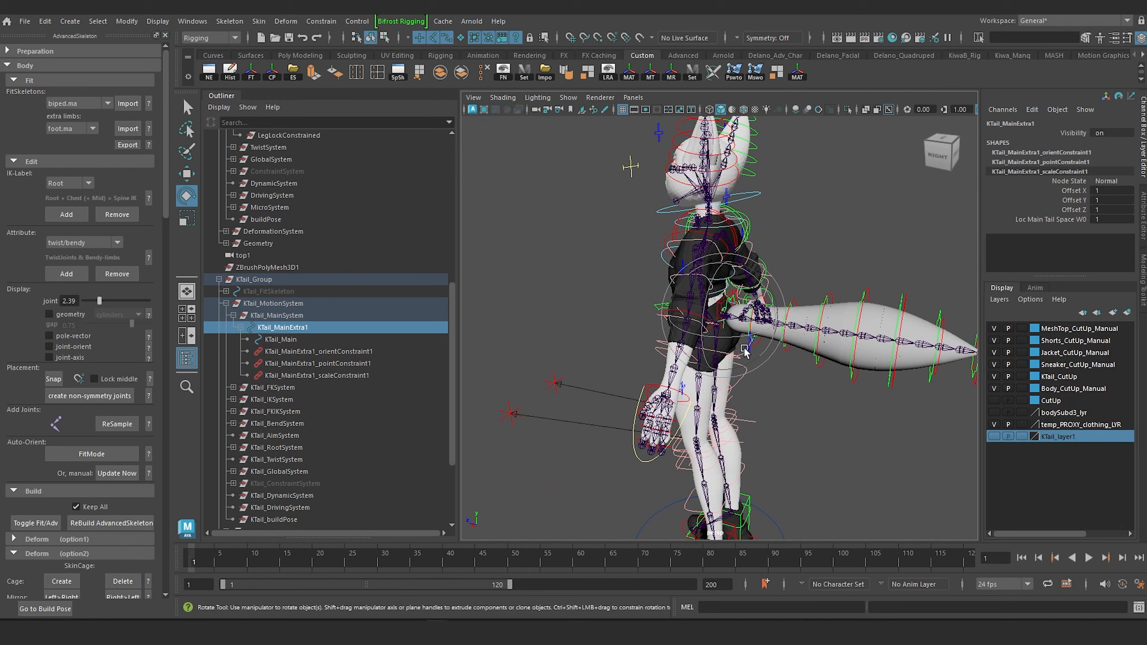
alt+middle_drag(759, 468, 761, 365)
click(784, 475)
alt+middle_drag(787, 429, 726, 429)
key(r)
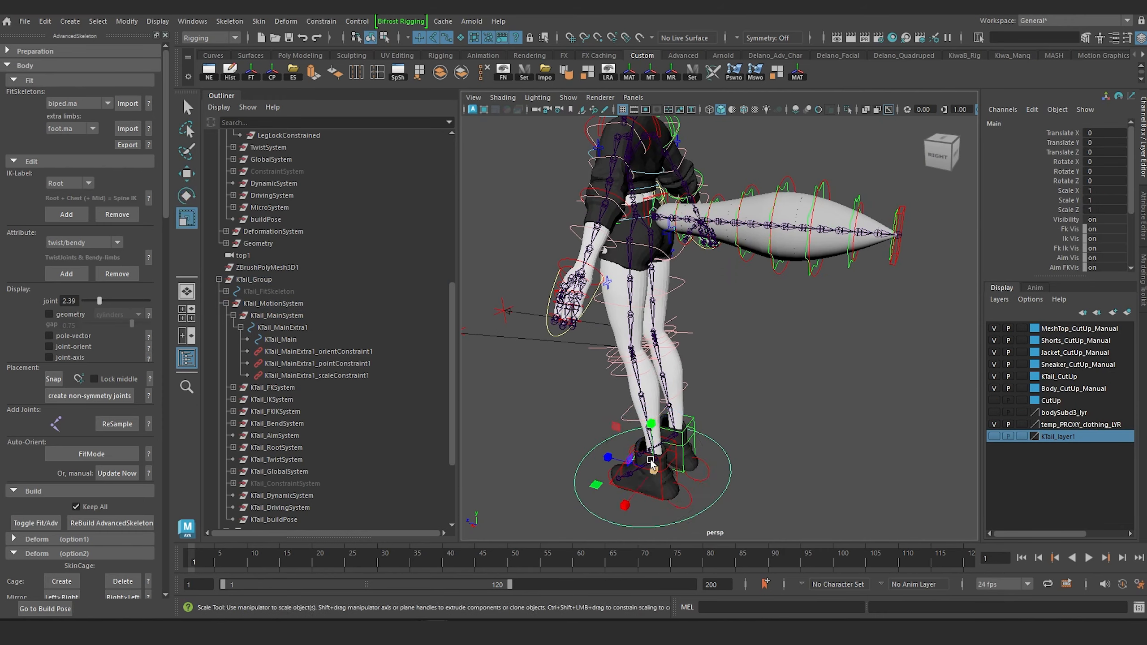
drag(654, 470, 726, 473)
key(ctrl+z)
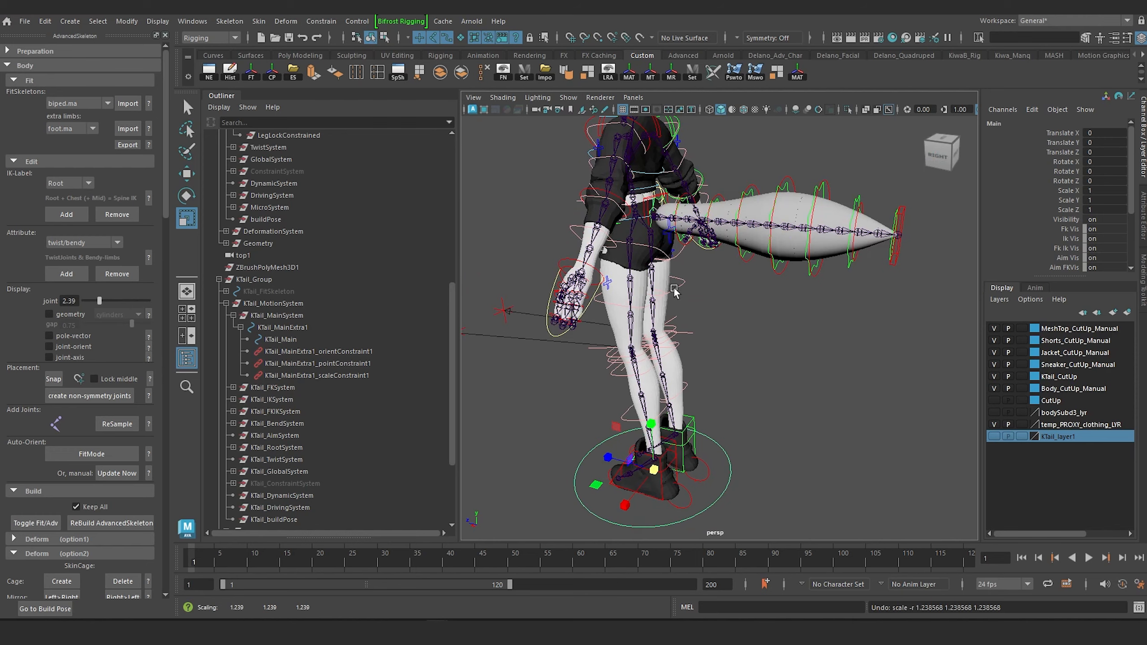
Scale KTail_Main uniformly to about 1.605 as a test, and undo the scaling.
scroll(673, 289, up, 4)
alt+middle_drag(688, 288, 768, 445)
scroll(758, 380, up, 3)
mouse_move(750, 376)
alt+mouse_down()
mouse_move(725, 380)
mouse_move(750, 369)
alt+mouse_up()
scroll(724, 380, down, 3)
scroll(739, 339, up, 5)
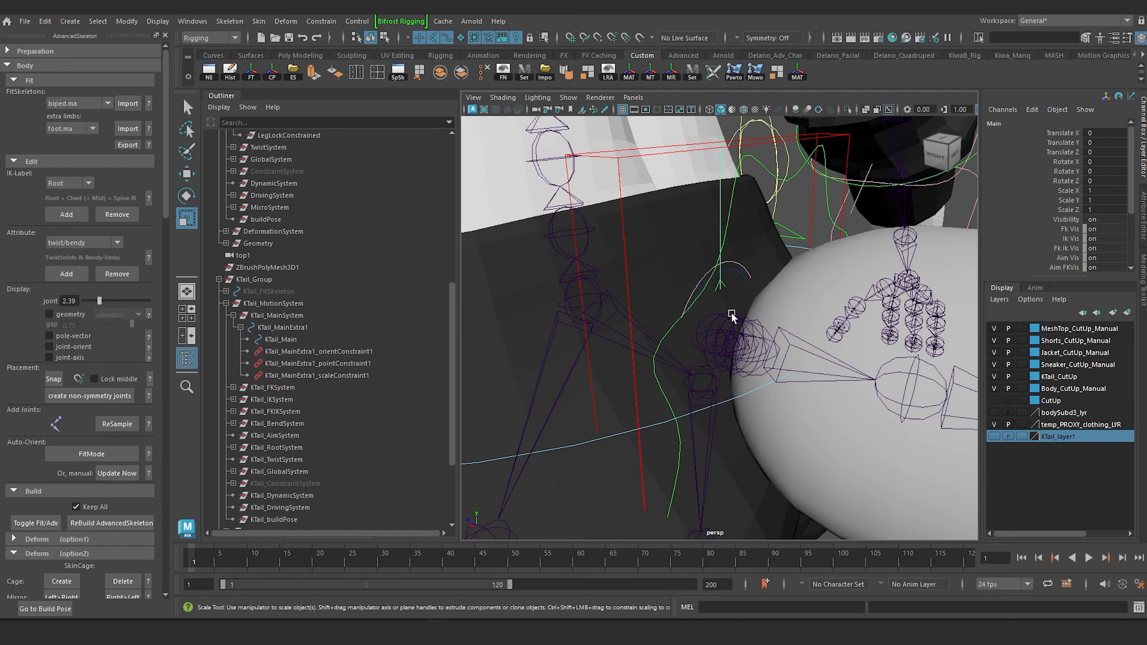
click(739, 271)
scroll(737, 289, down, 5)
alt+middle_drag(726, 338, 714, 373)
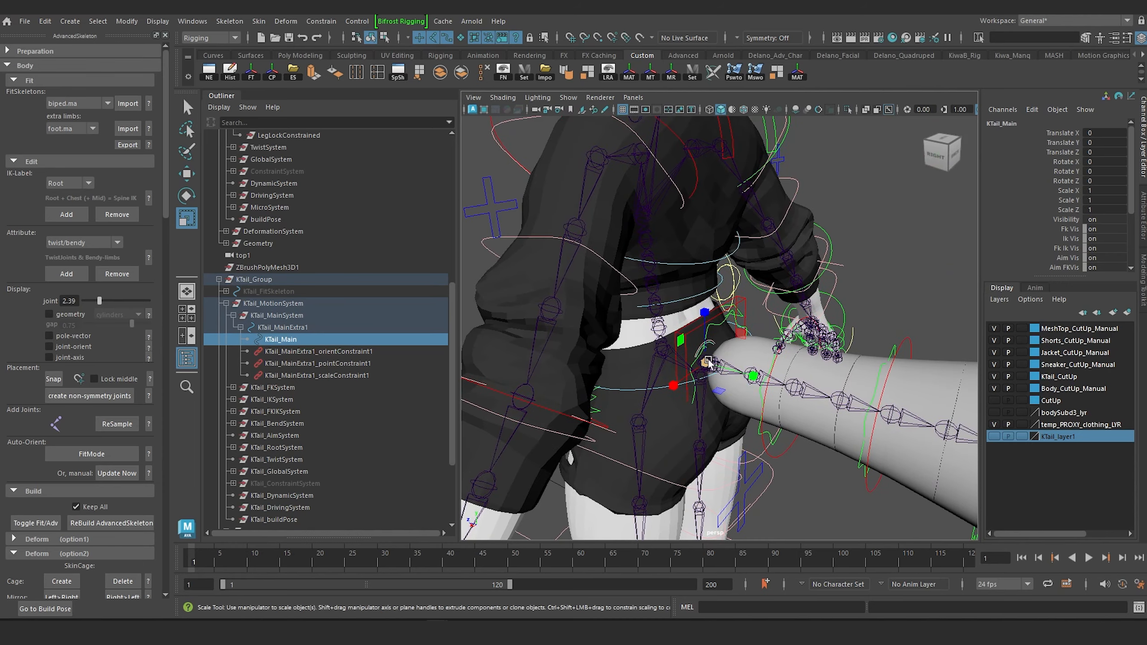
drag(706, 363, 720, 364)
key(ctrl+z)
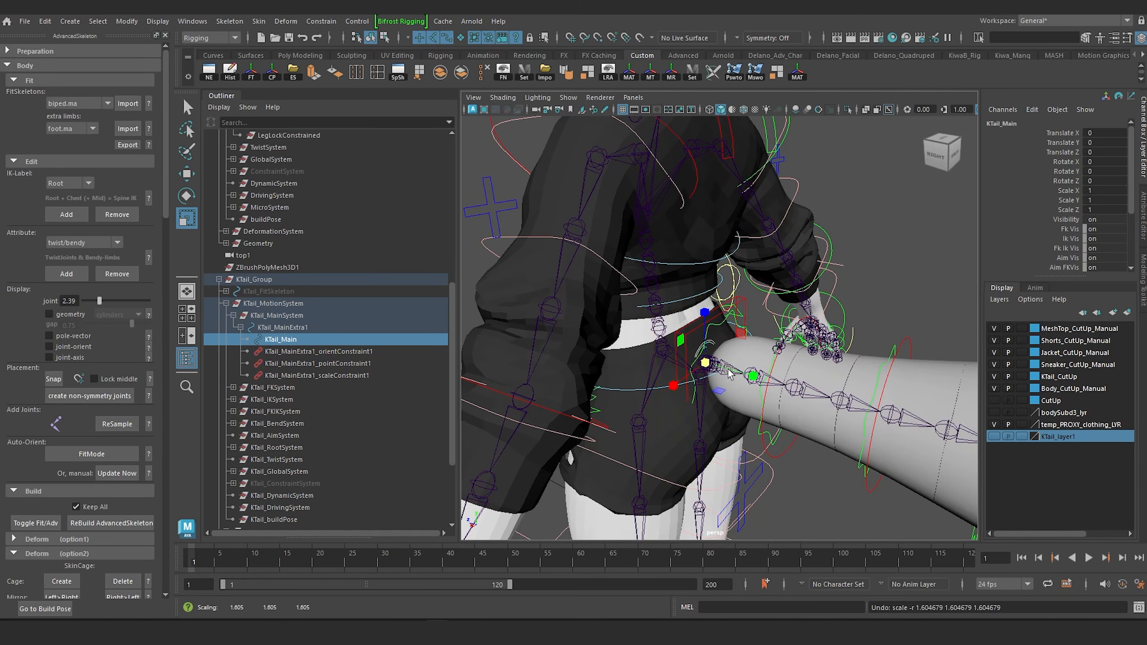
Select the shape node of KTail_MainExtra1, examine its object display attributes, and return to the control's channels.
scroll(723, 368, up, 5)
alt+middle_drag(723, 365, 726, 314)
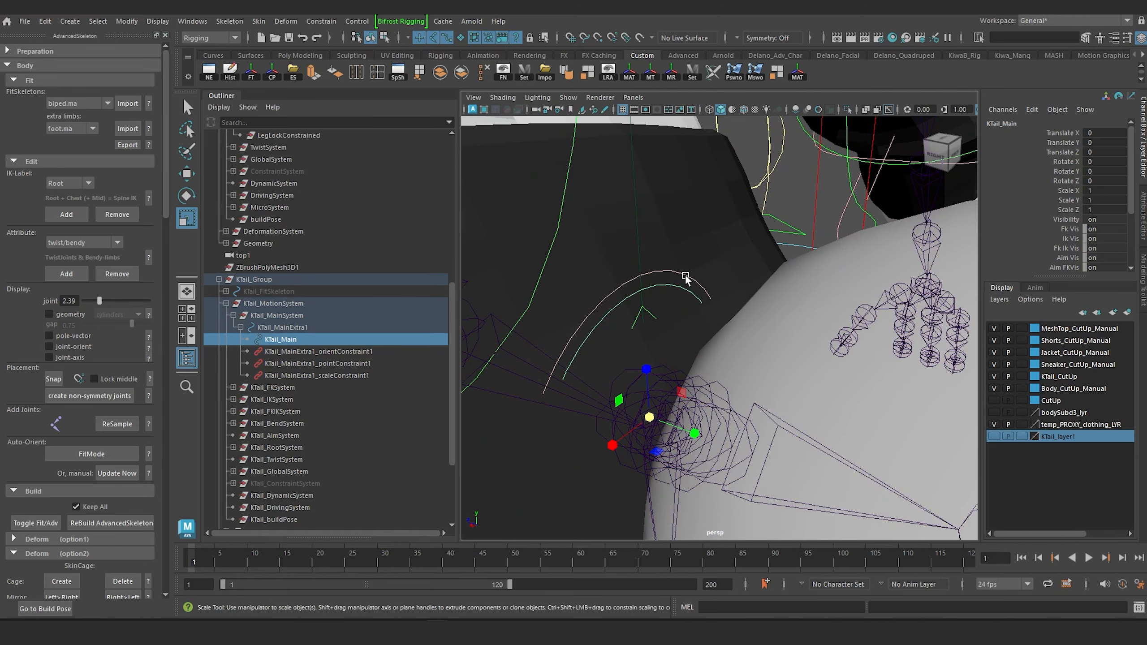
key(Up)
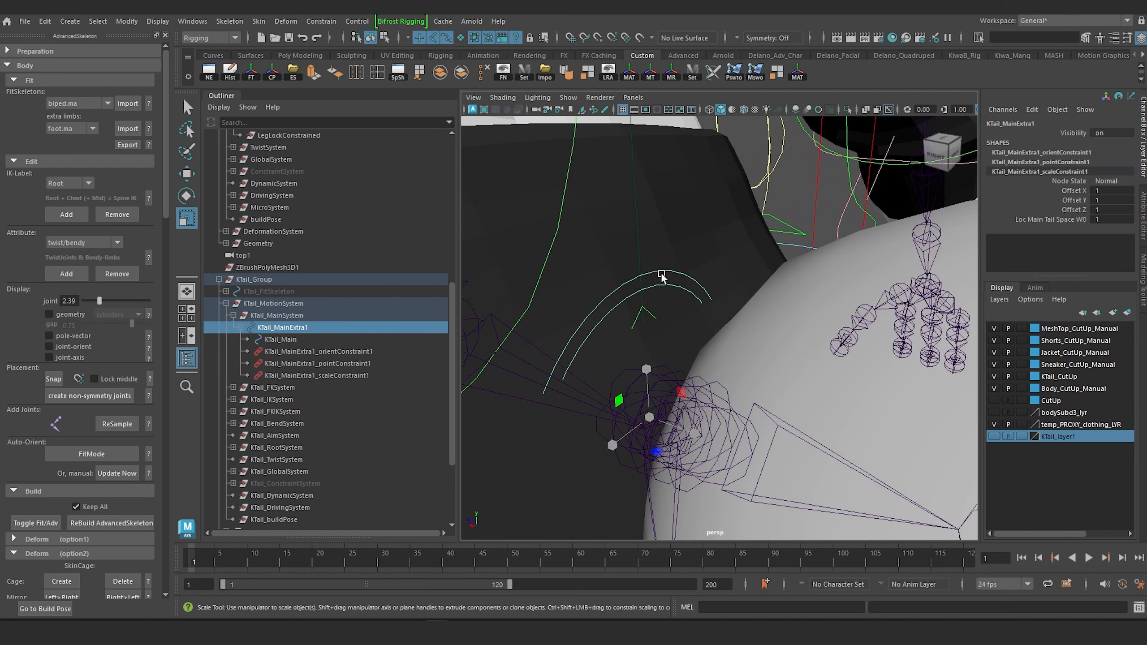
key(Down)
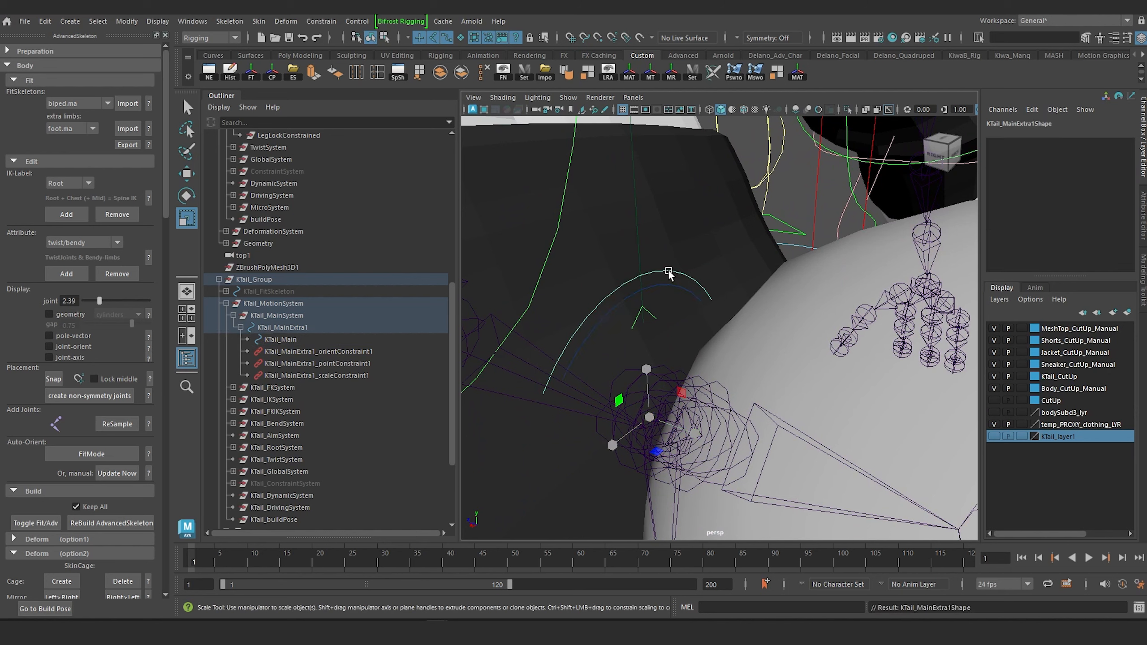
click(1142, 226)
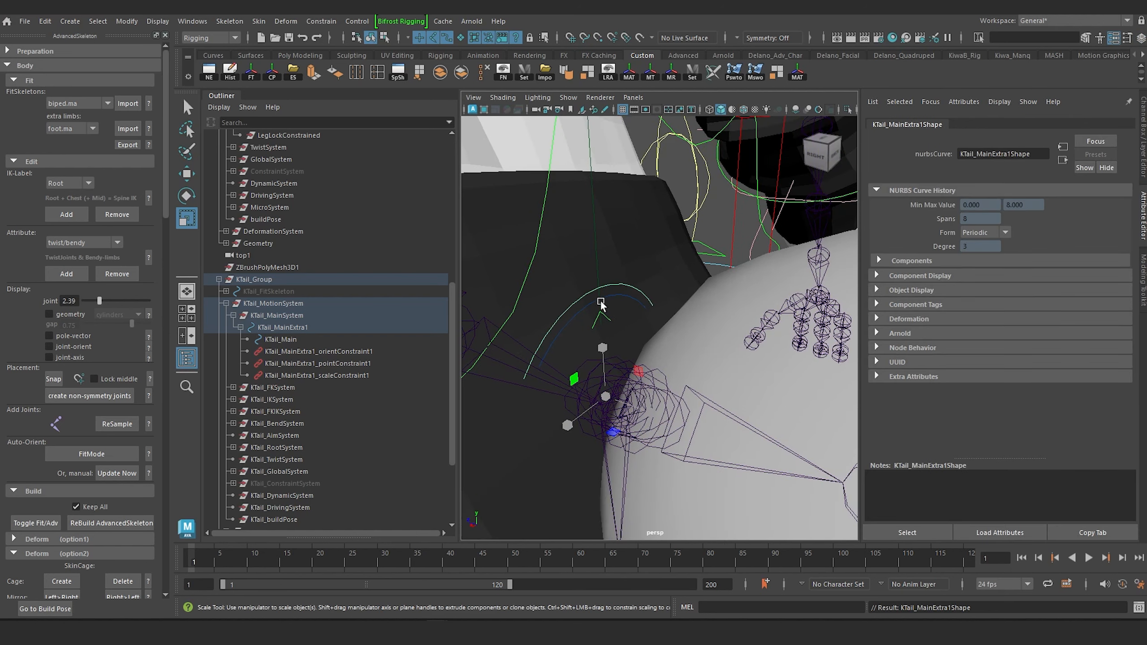
click(893, 290)
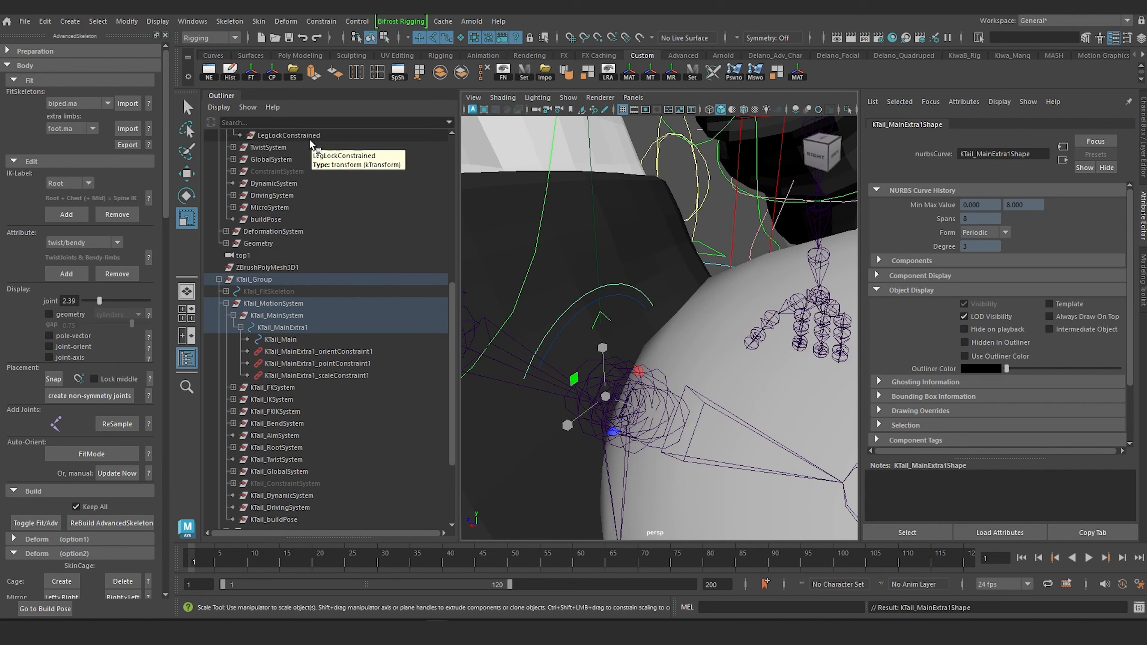
key(ctrl+a)
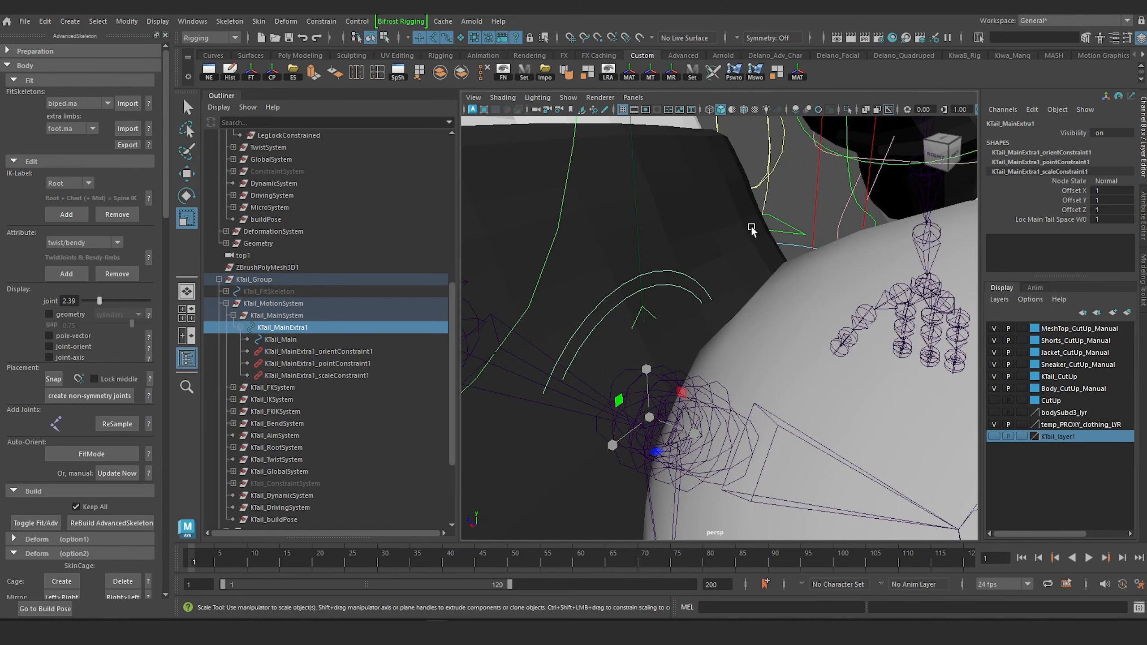
Graph the connections of KTail_MainExtra1 in the Node Editor and expand the node to show all its attributes.
click(191, 21)
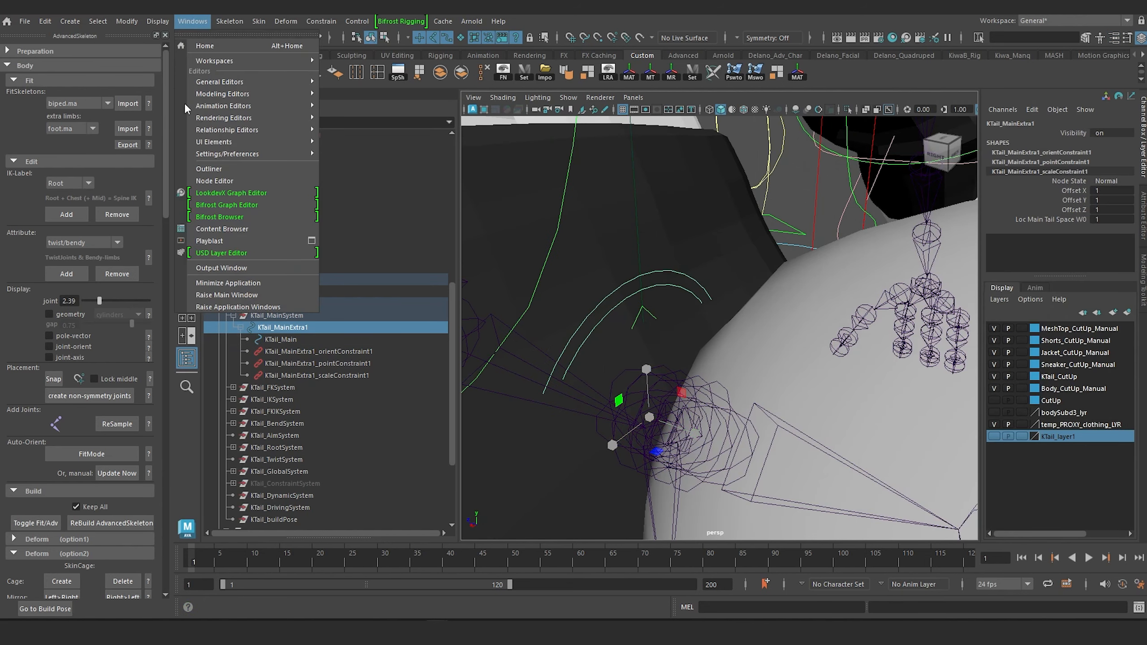
click(226, 182)
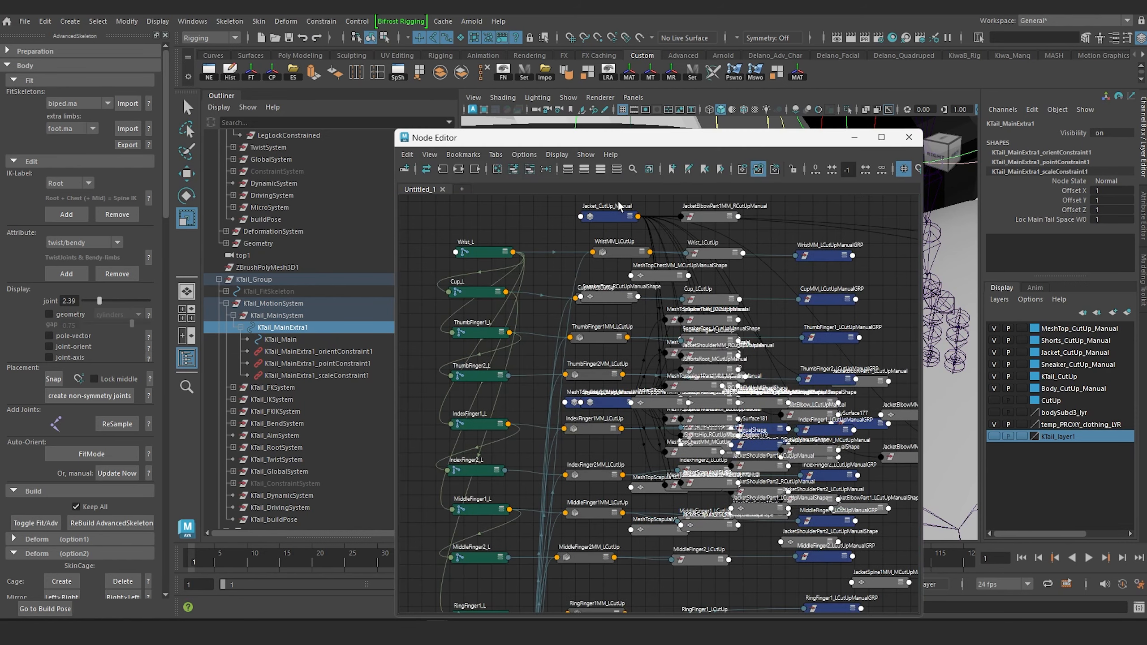
click(459, 168)
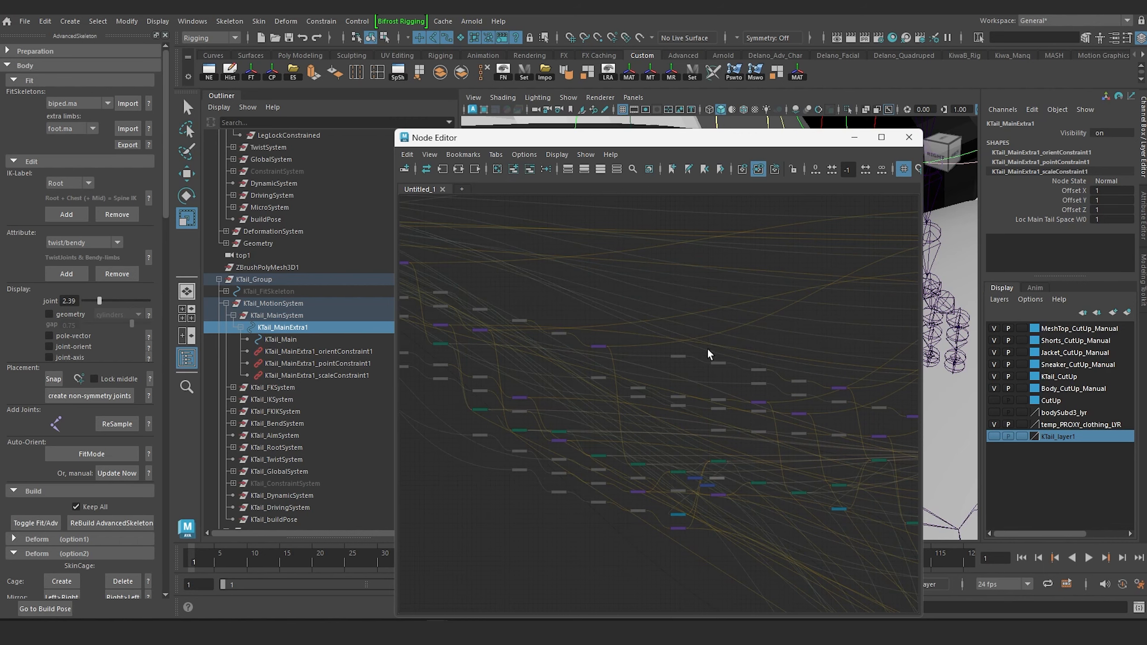
key(f)
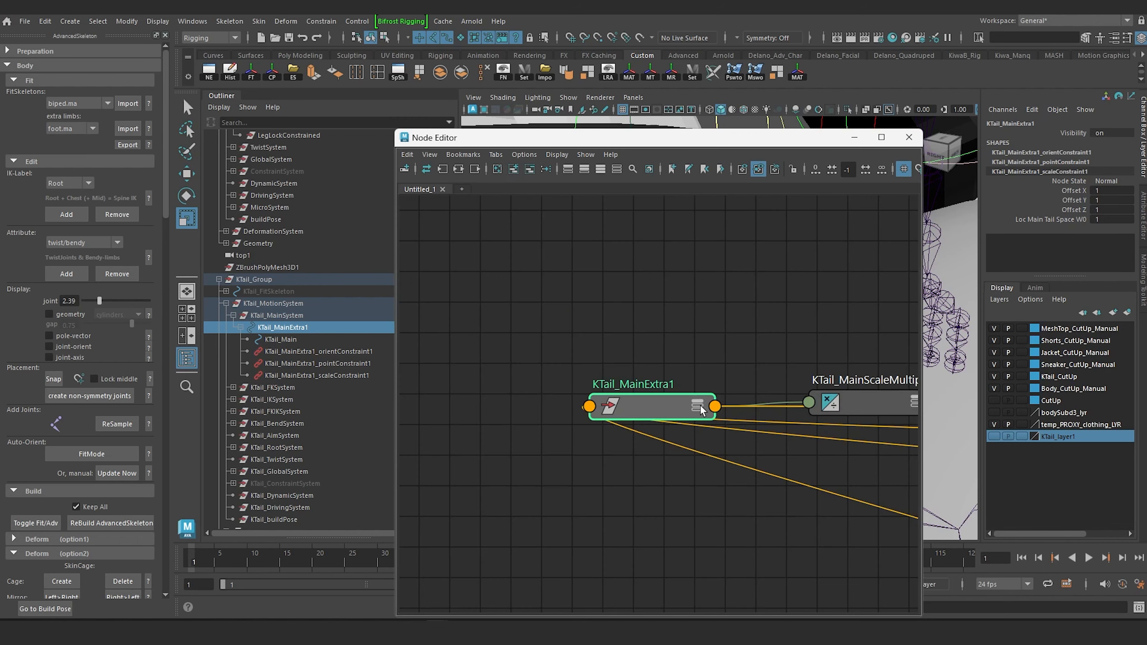
click(698, 405)
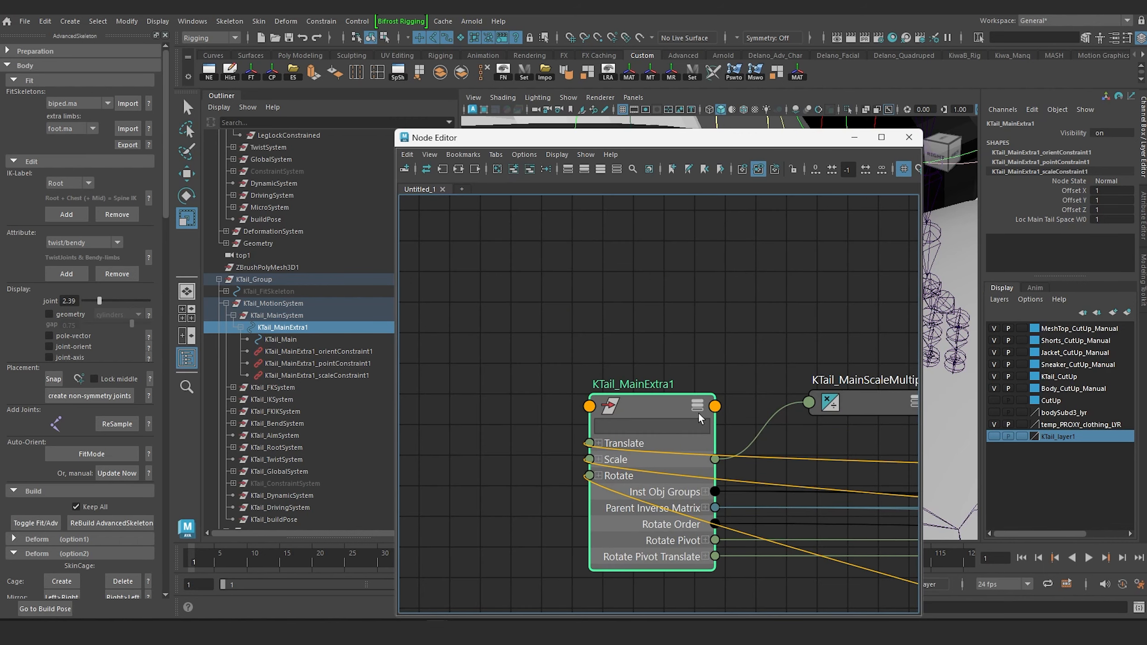
click(700, 409)
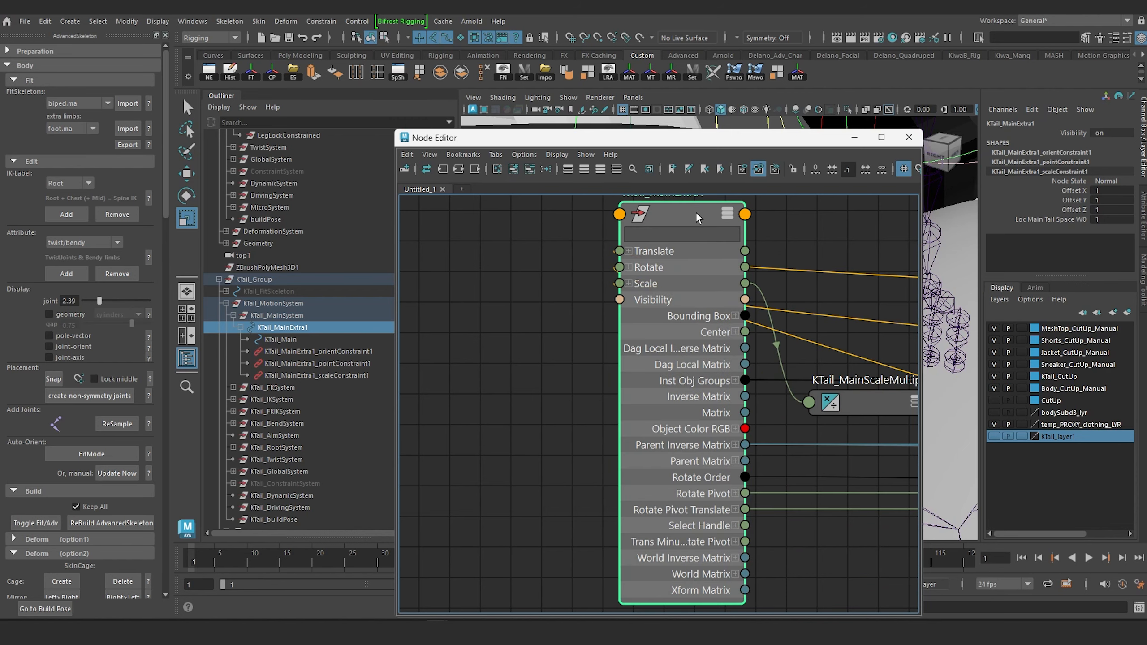
click(296, 316)
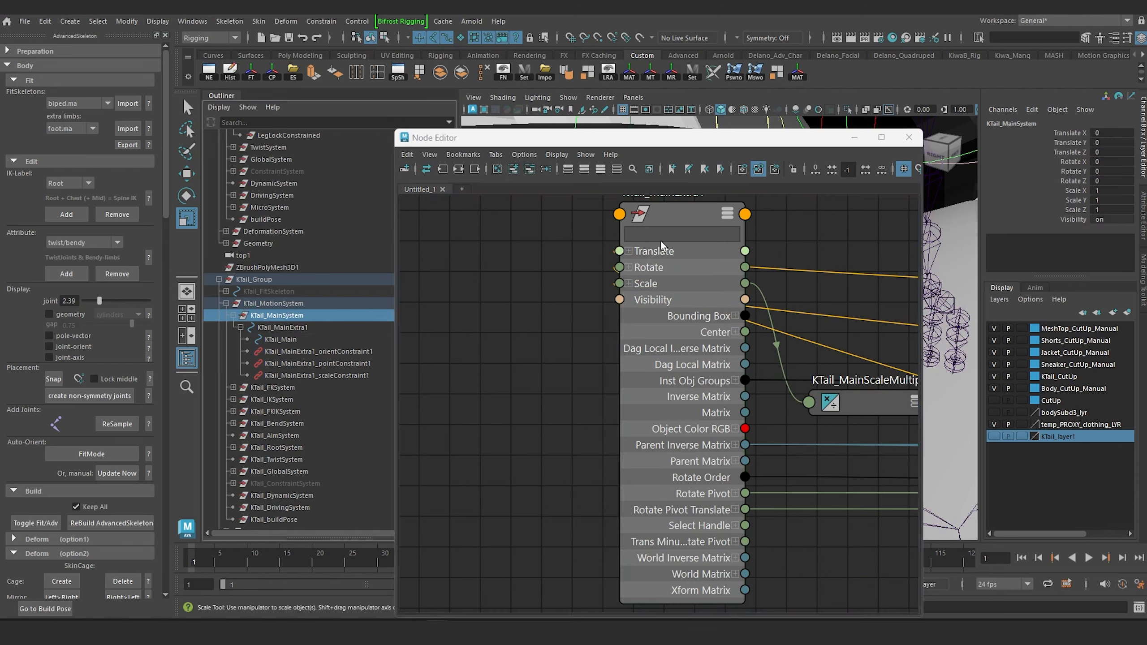
drag(760, 147, 490, 262)
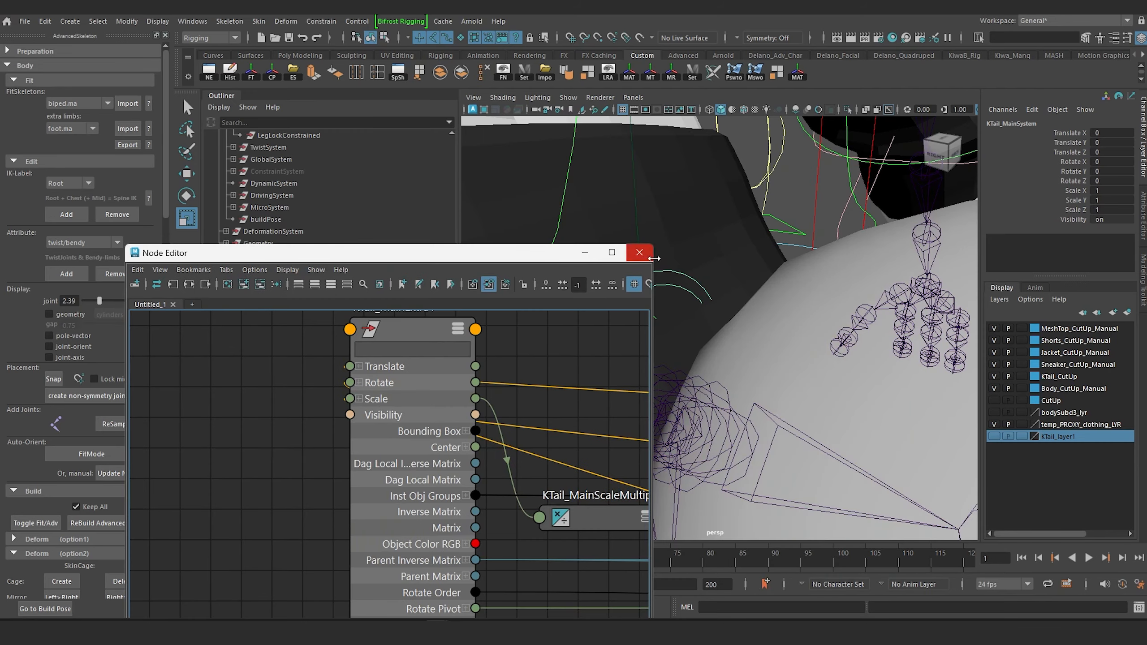
Graph the input and output connections of KTail_MainExtra1Shape in the Node Editor and show all its attributes.
click(677, 273)
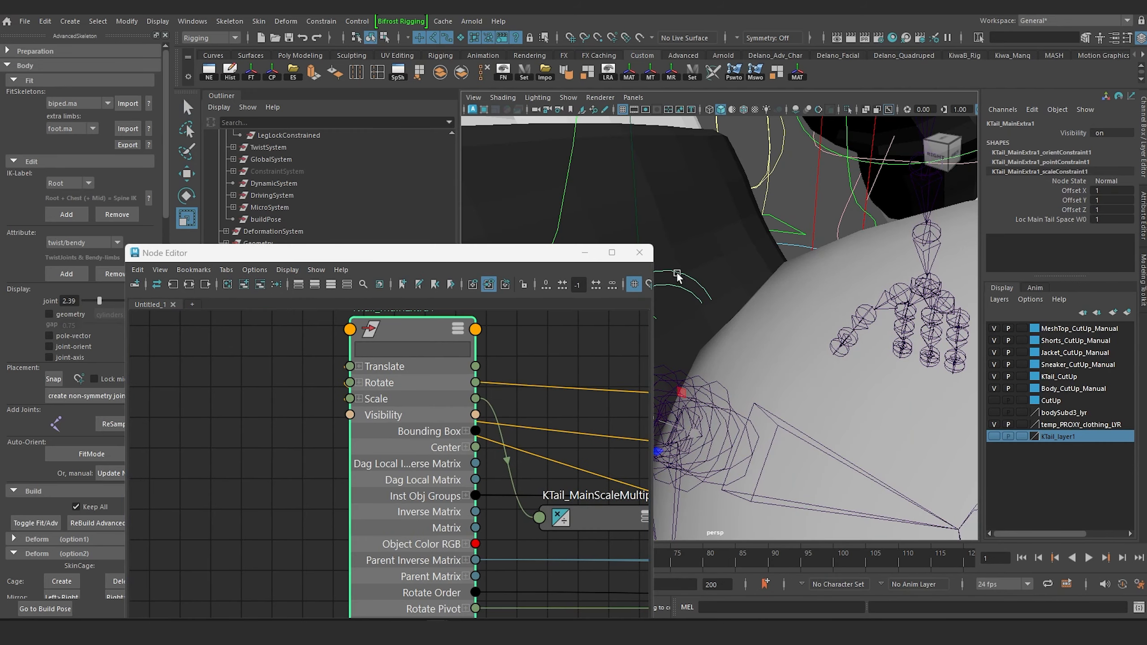
key(Down)
click(189, 284)
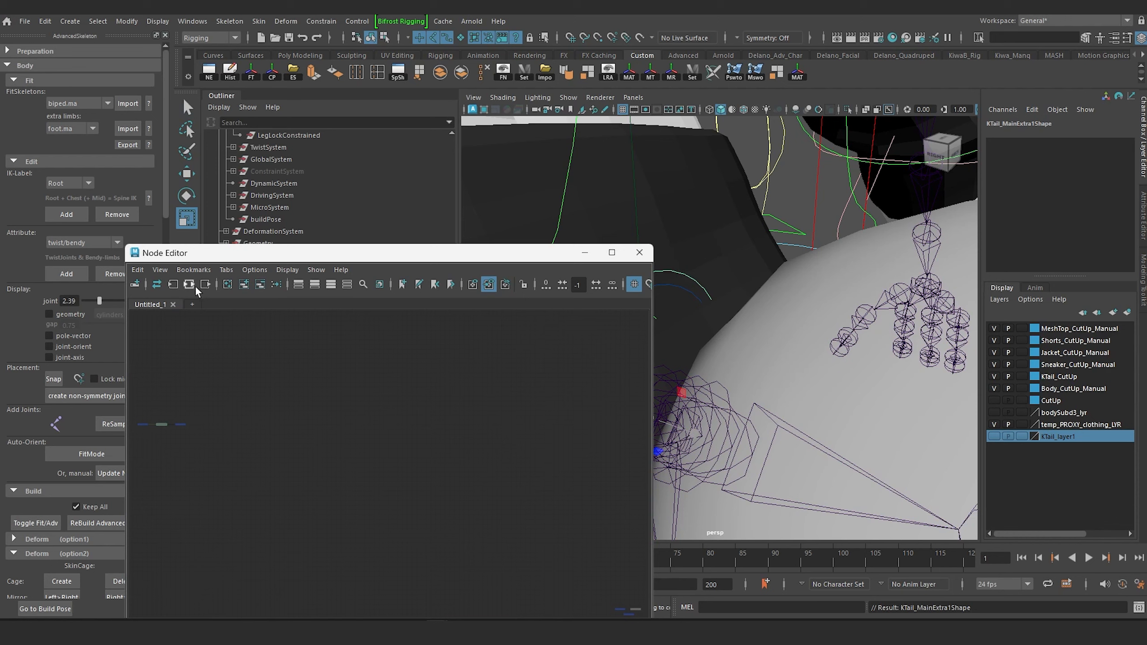
key(f)
middle_drag(364, 458, 489, 394)
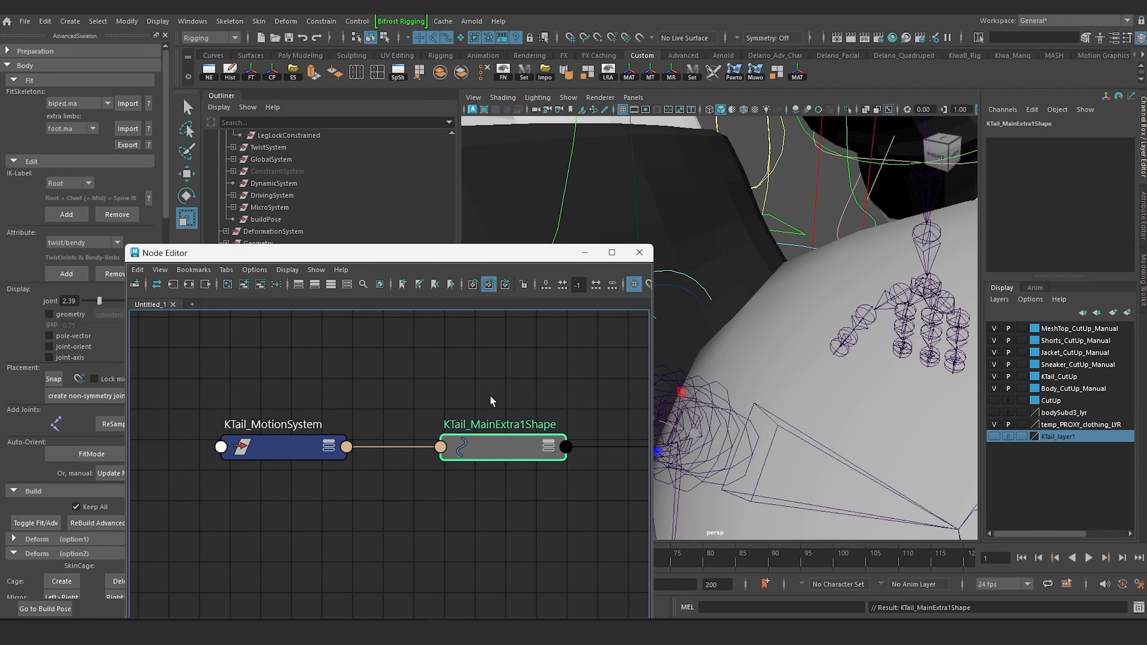
click(555, 445)
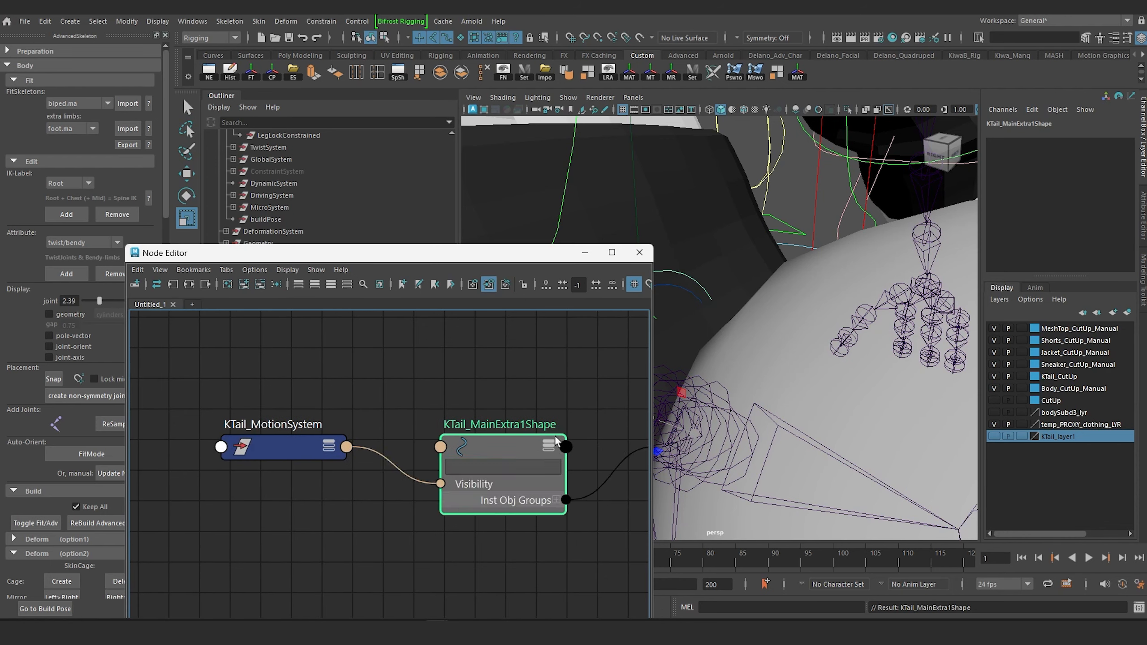
click(548, 446)
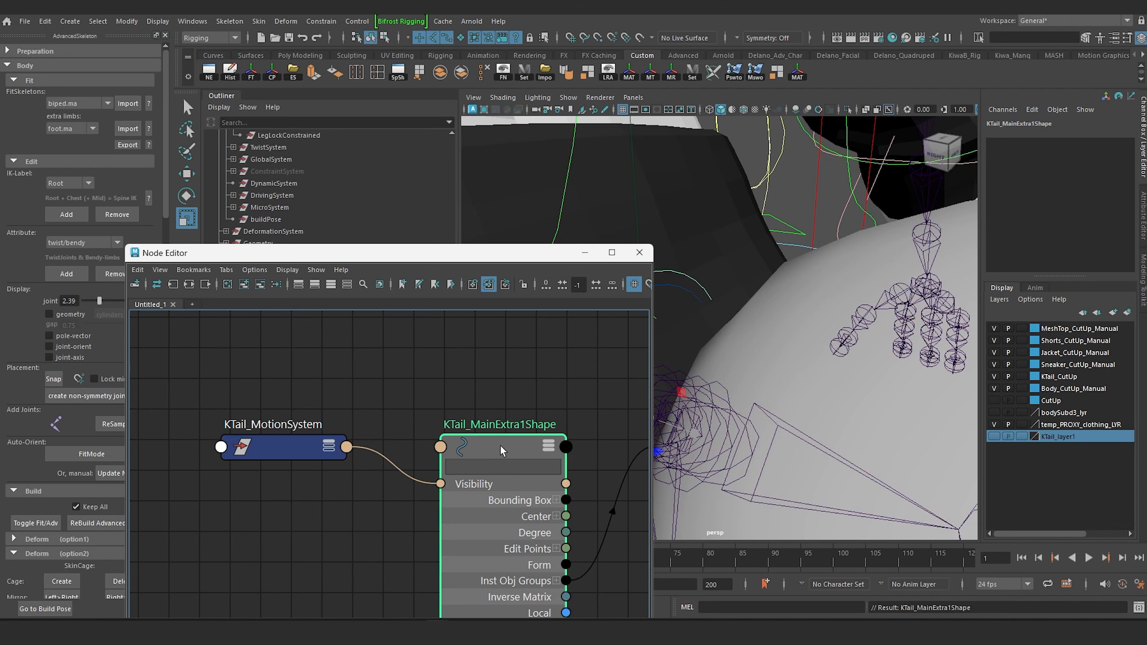
Arrange the KTail_MotionSystem and KTail_MainExtra1Shape nodes clear of each other, and start creating a bookmark of the node view.
drag(535, 253, 818, 186)
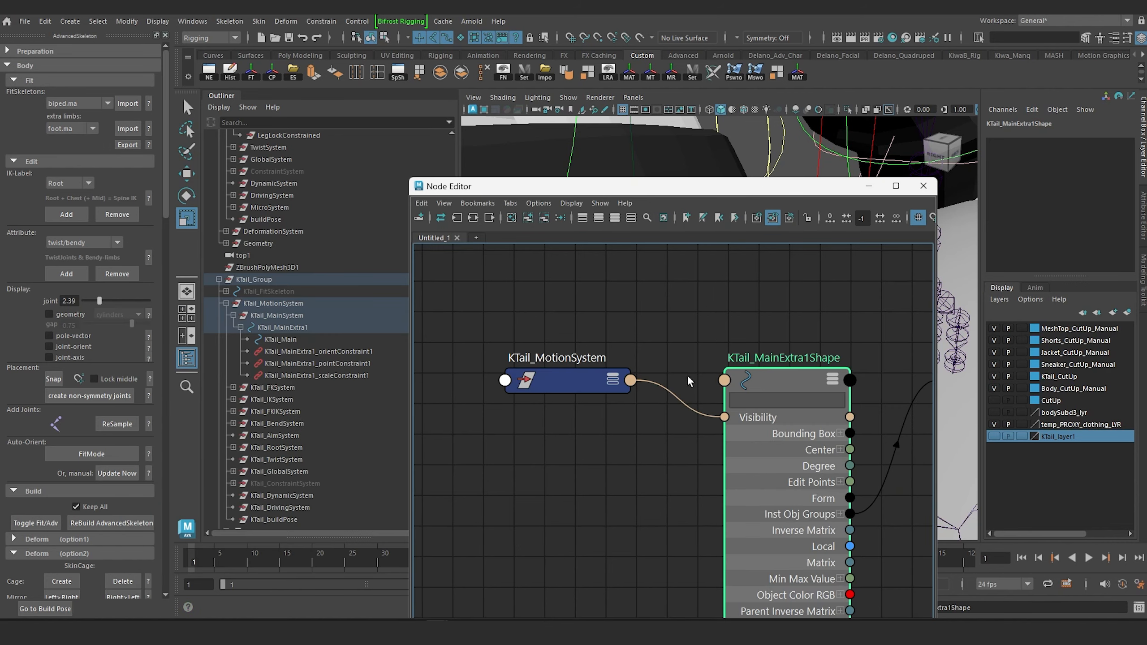
mouse_move(783, 374)
mouse_down()
mouse_move(802, 348)
mouse_move(799, 381)
mouse_up()
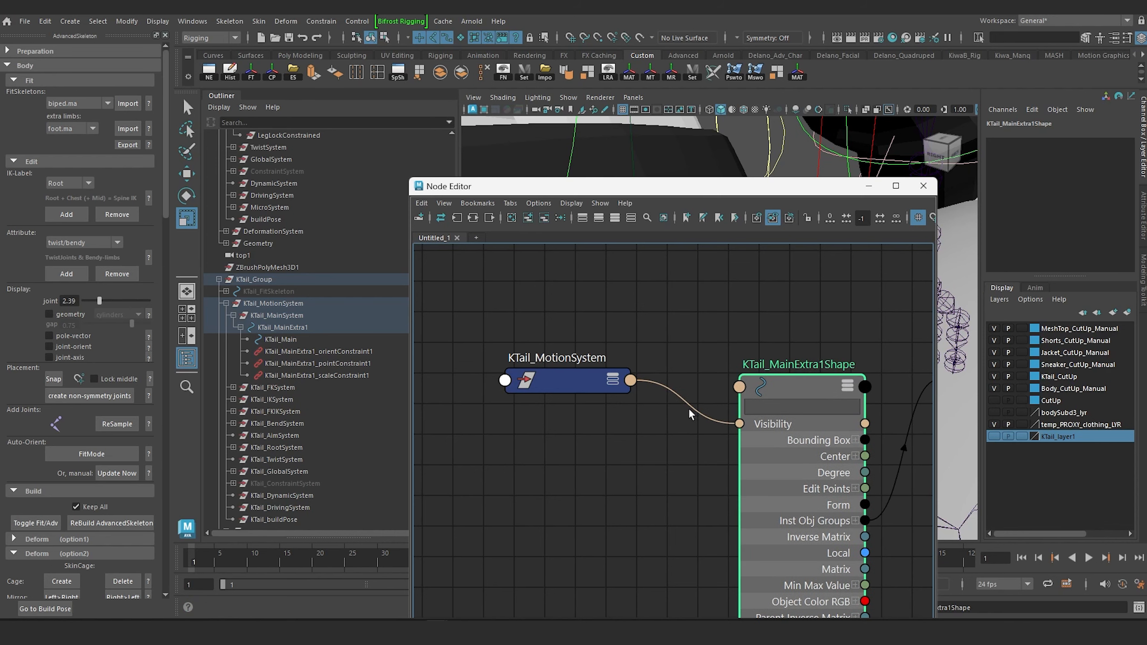
drag(565, 380, 548, 347)
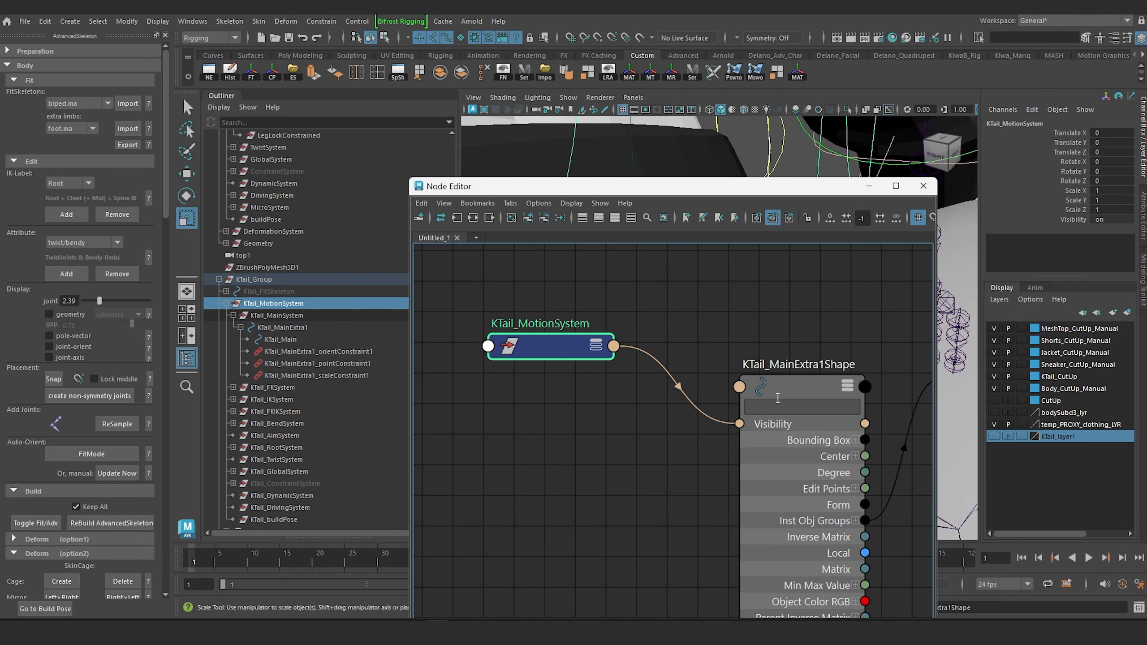
click(648, 380)
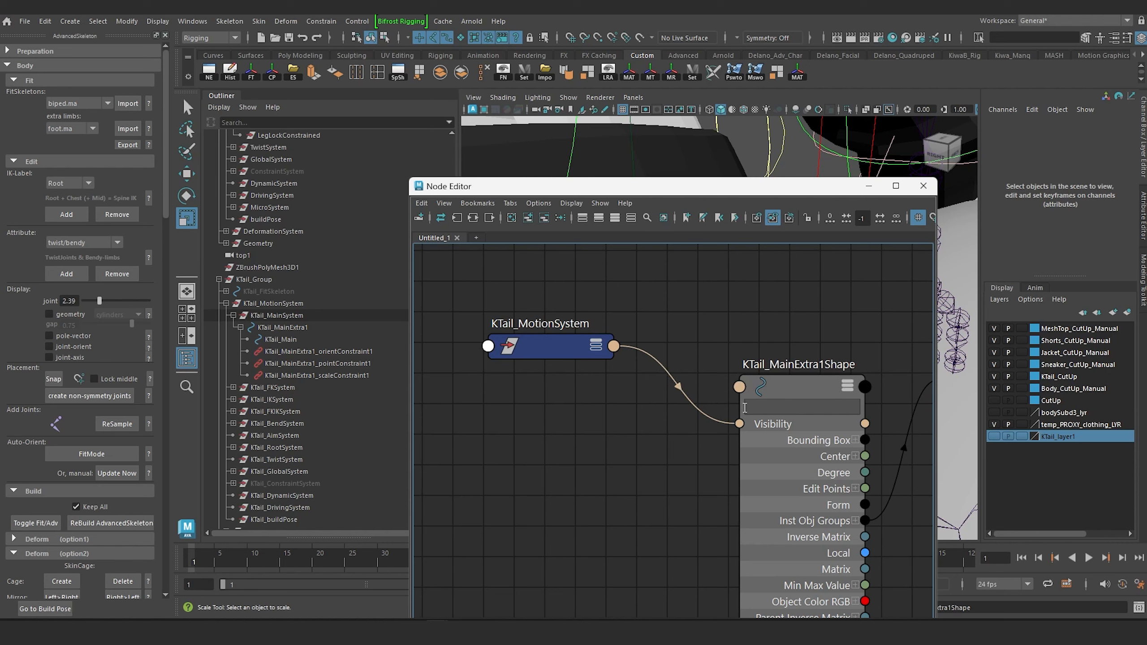
click(687, 219)
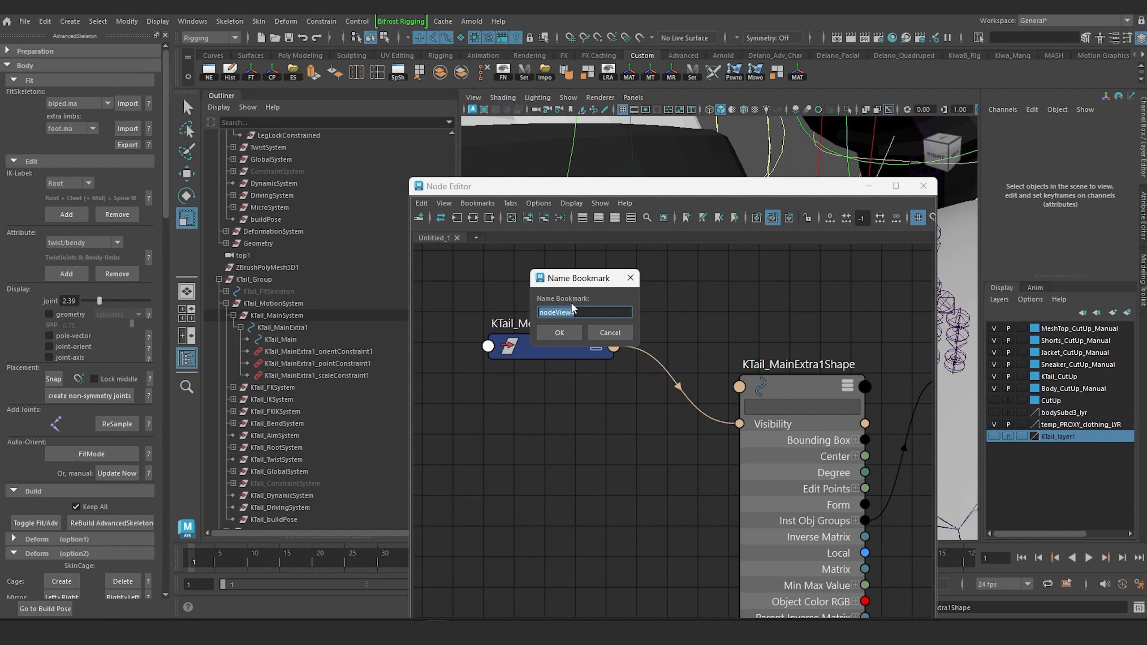
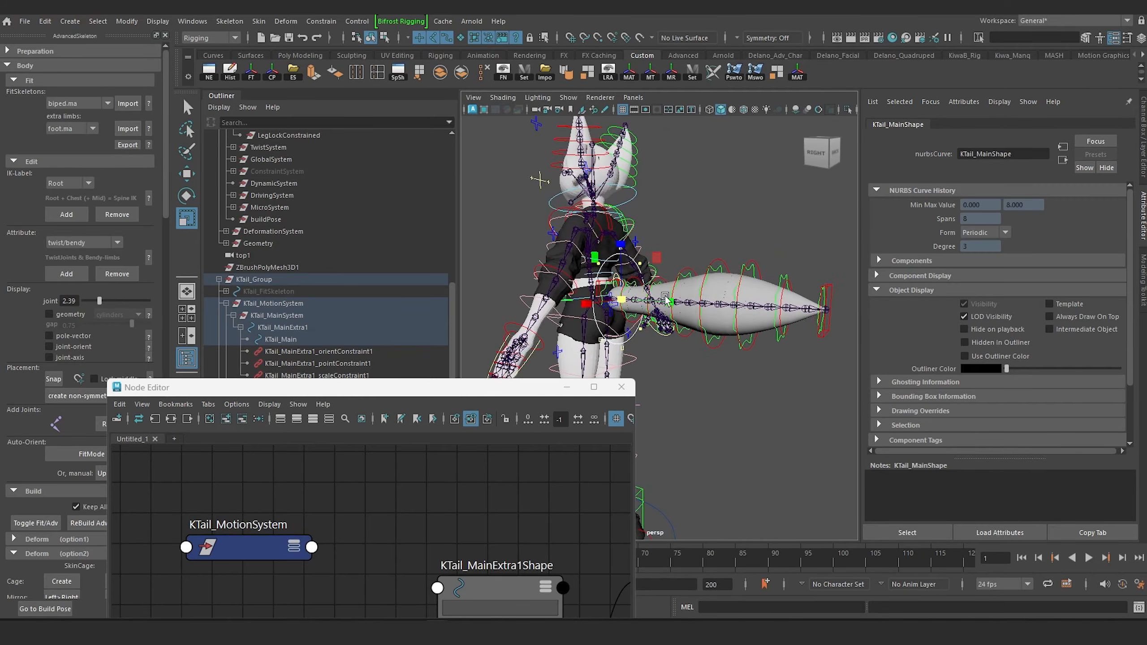
Scale down the control points of the KTail_Main curve and move them above the base of the tail.
mouse_move(628, 302)
alt+mouse_down()
mouse_move(613, 311)
mouse_move(627, 307)
alt+mouse_up()
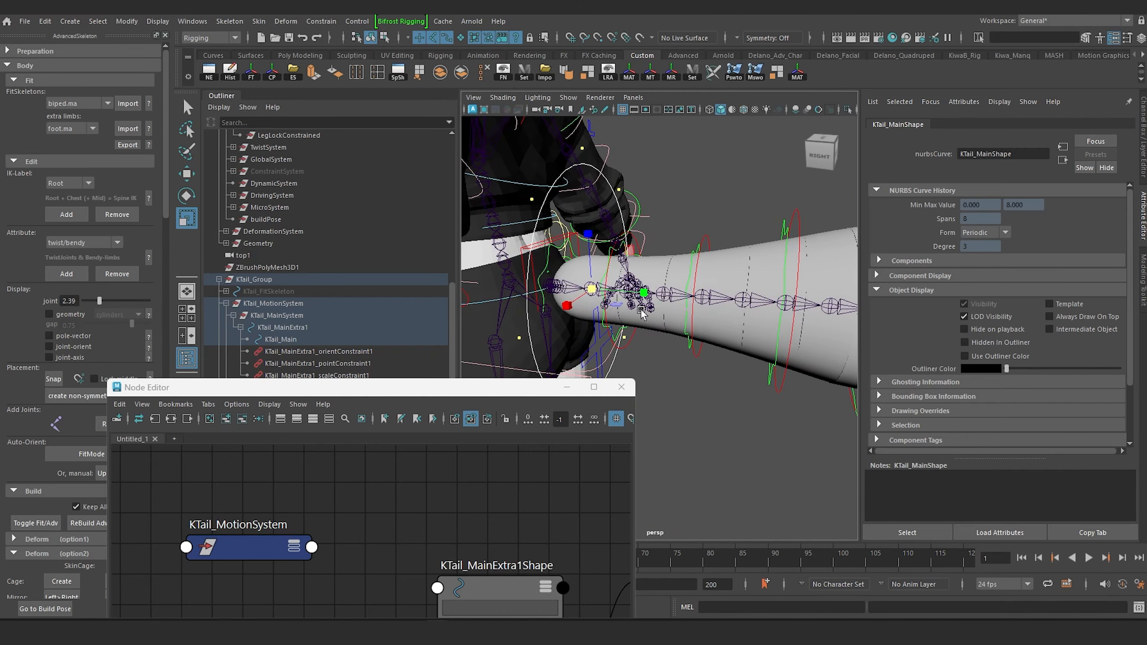
scroll(637, 313, down, 4)
alt+middle_drag(638, 308, 663, 226)
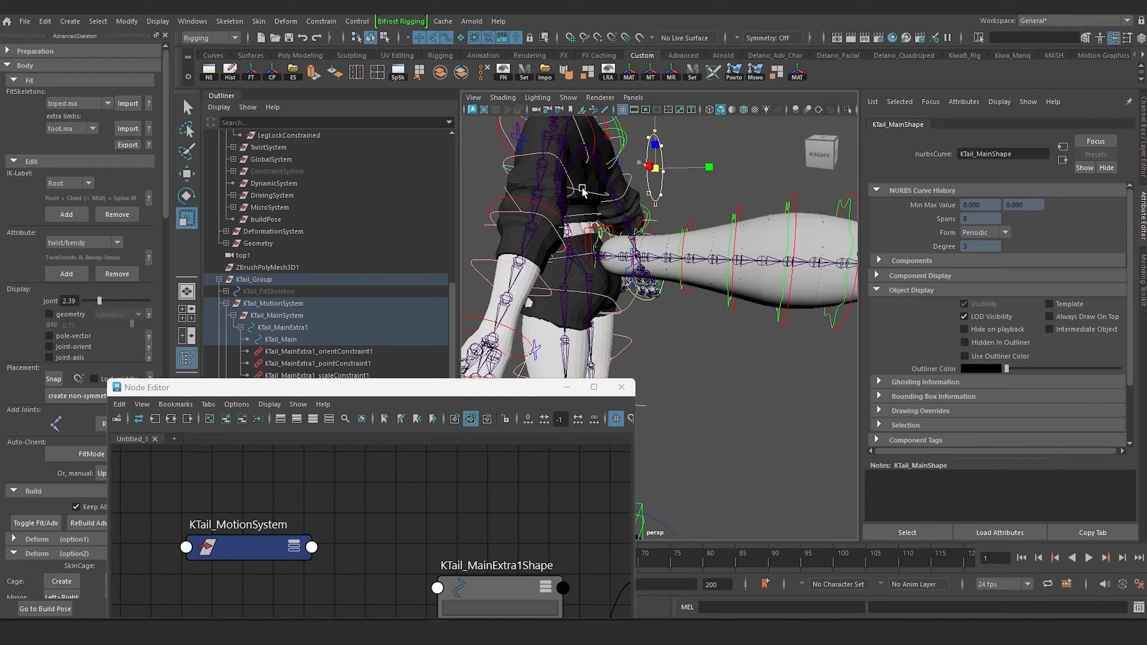
alt+drag(562, 192, 750, 193)
key(w)
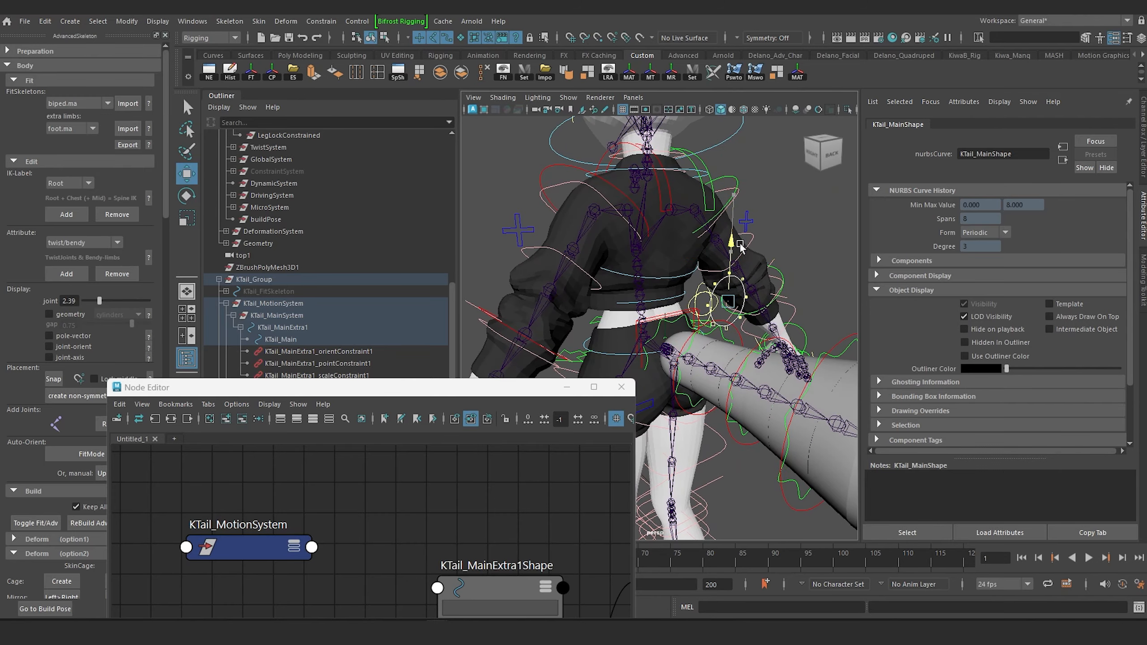
alt+drag(741, 250, 726, 299)
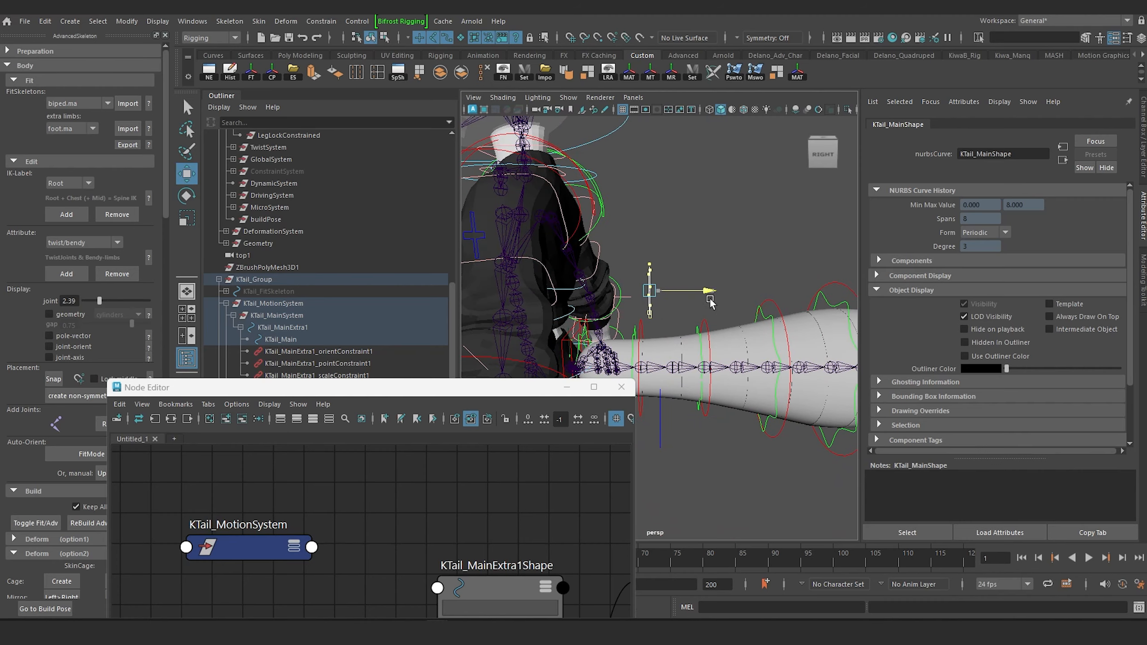
alt+drag(715, 301, 485, 309)
key(f)
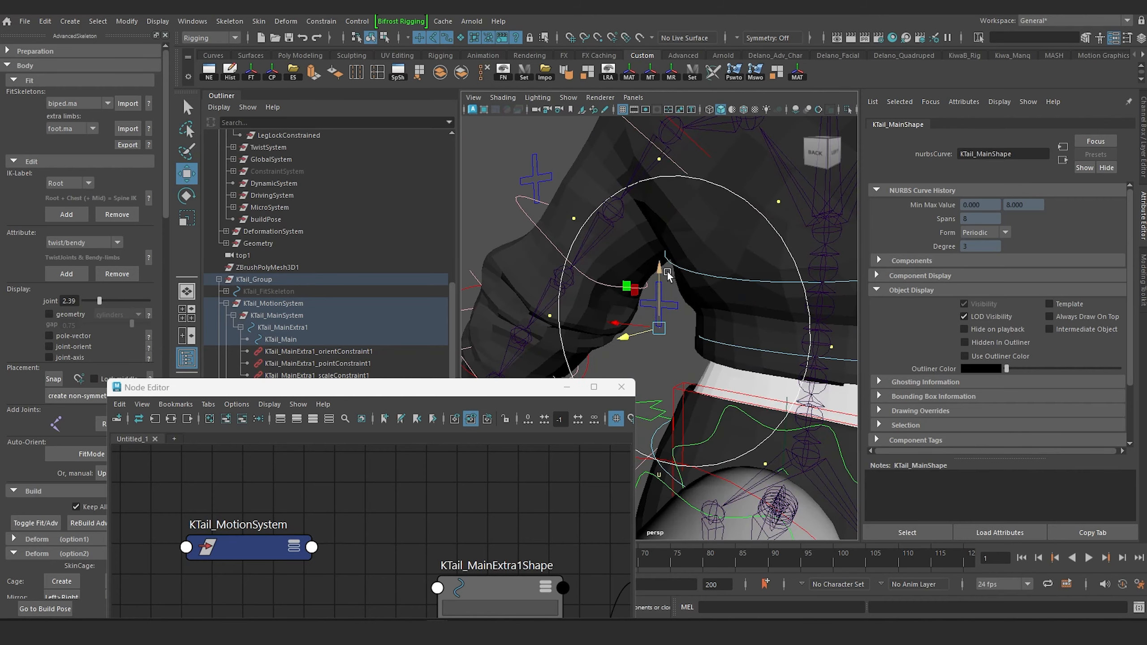
Scale the mid-side control points of the KTail_Main curve to reshape the circle into a rounded square.
scroll(686, 265, down, 5)
scroll(686, 265, down, 4)
alt+drag(689, 263, 876, 258)
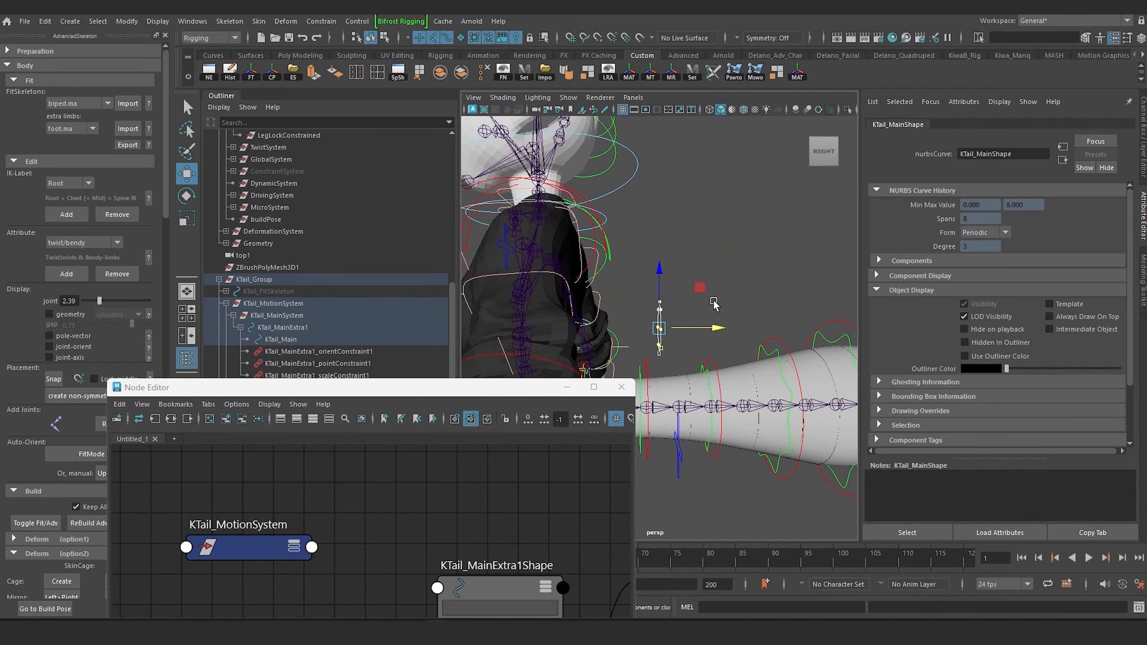
scroll(732, 307, up, 8)
alt+drag(742, 311, 786, 249)
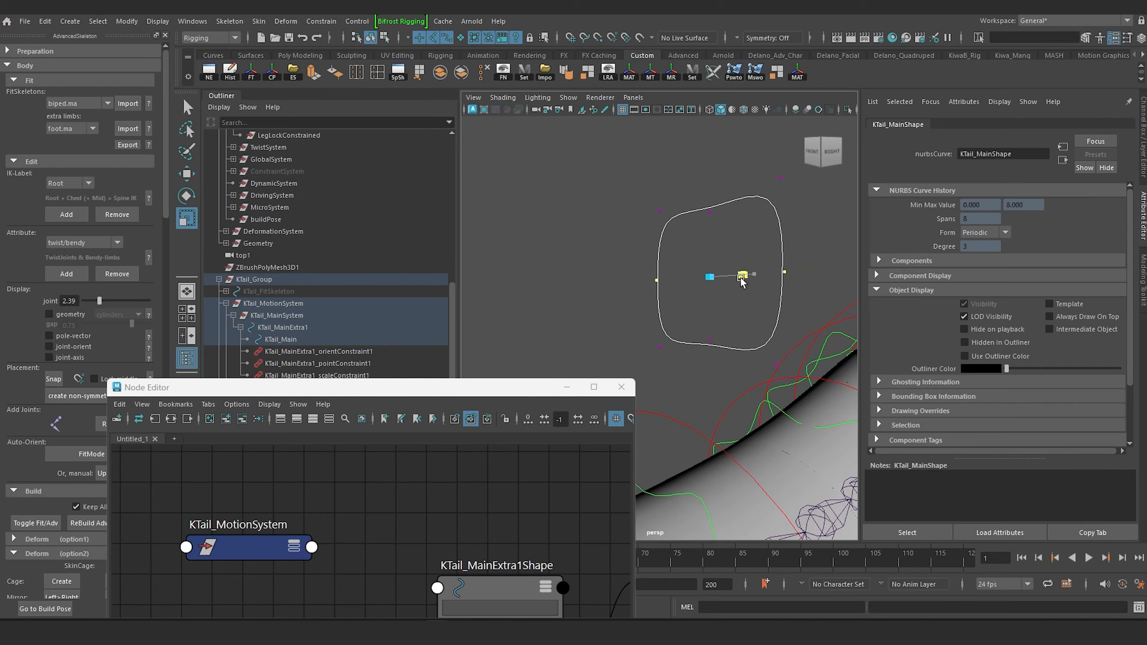
scroll(741, 283, down, 6)
alt+drag(740, 283, 625, 289)
Position the rounded-square curve above the tail behind the back, and reselect KTail_Main as an object.
scroll(624, 289, up, 5)
alt+middle_drag(625, 289, 757, 243)
alt+drag(757, 243, 797, 241)
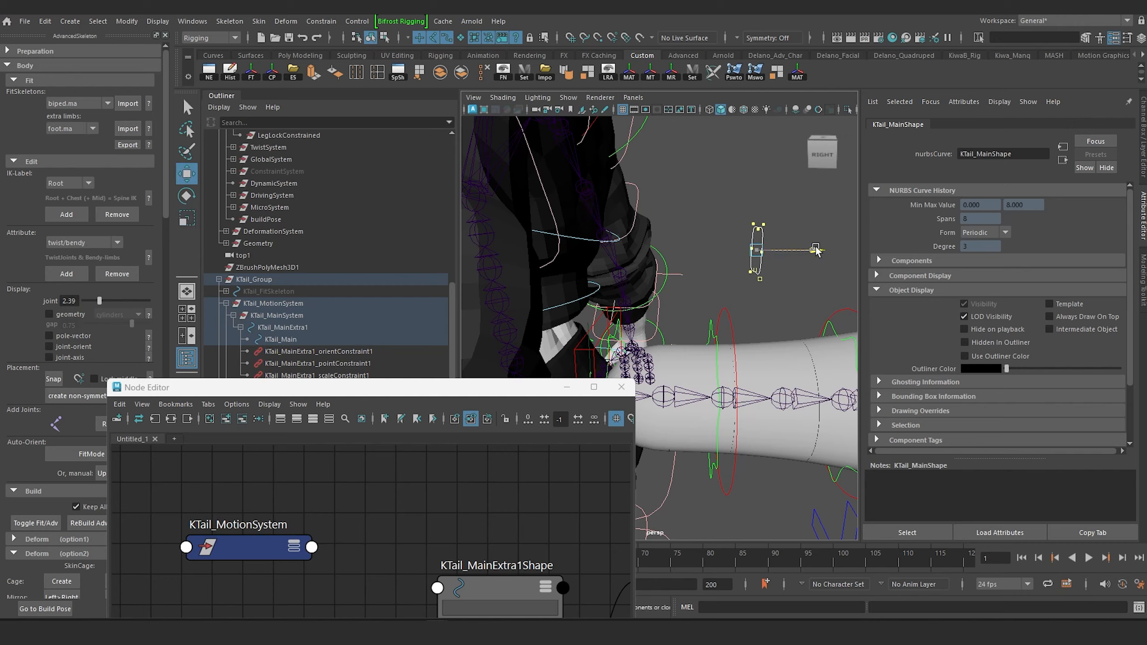
alt+drag(778, 257, 768, 196)
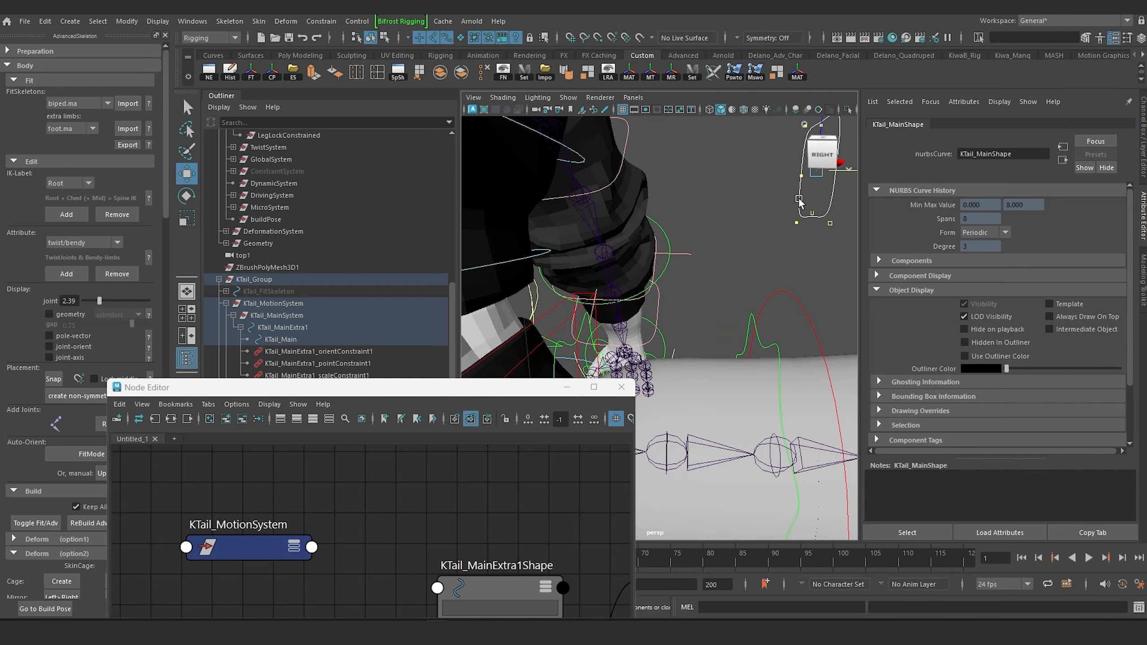
right_drag(799, 199, 854, 183)
click(759, 217)
scroll(749, 245, down, 5)
alt+drag(748, 245, 739, 271)
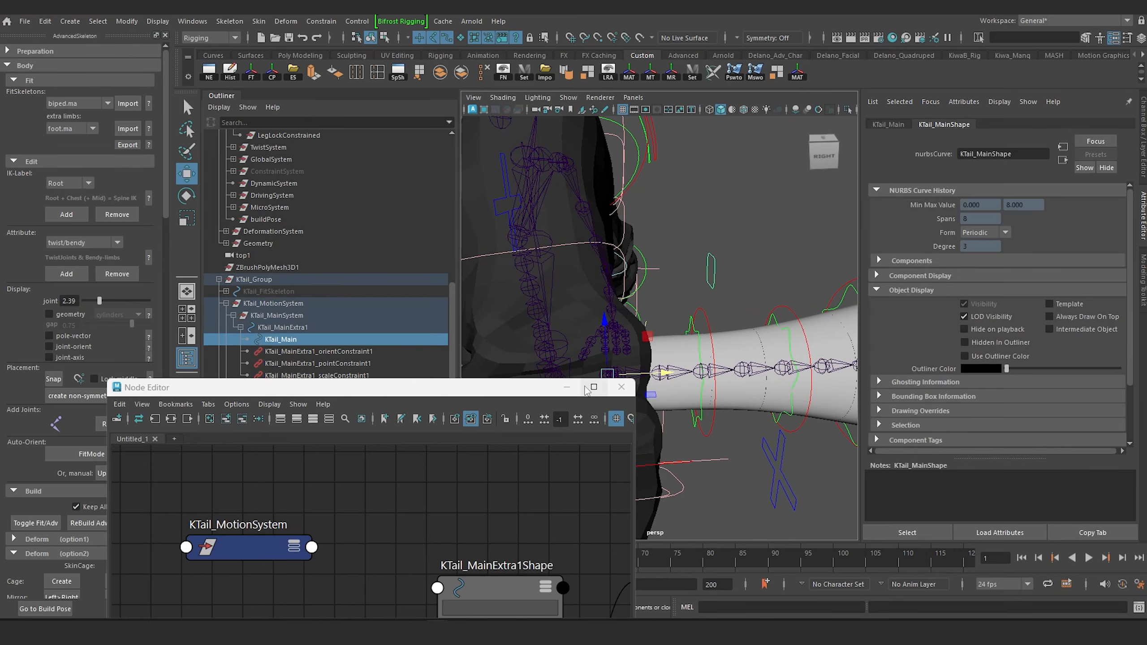
Minimize the Node Editor and set the KTail_Main control's color to yellow with the Control Curves tools.
click(567, 389)
key(f)
scroll(92, 314, down, 10)
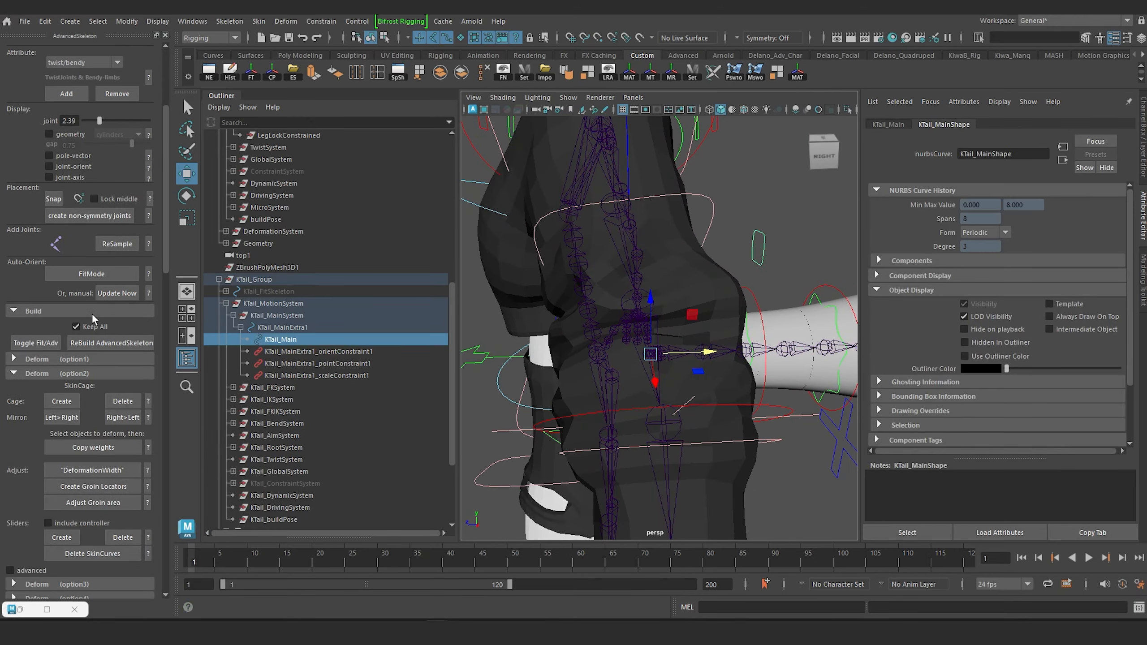
scroll(92, 313, down, 3)
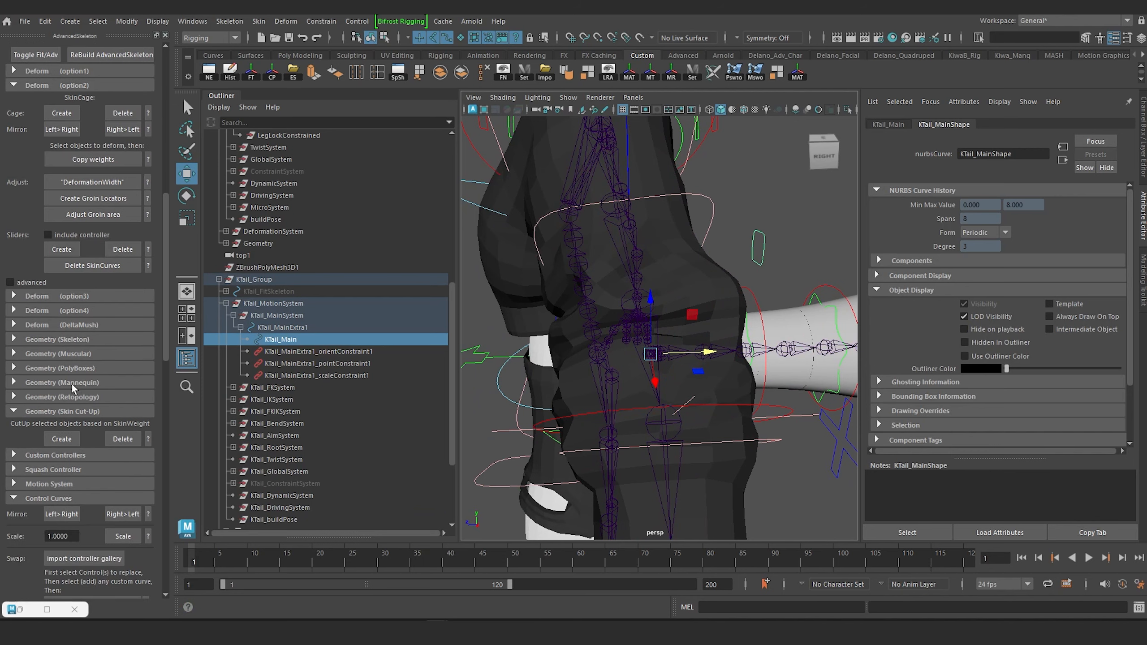
scroll(74, 388, down, 2)
scroll(60, 401, down, 8)
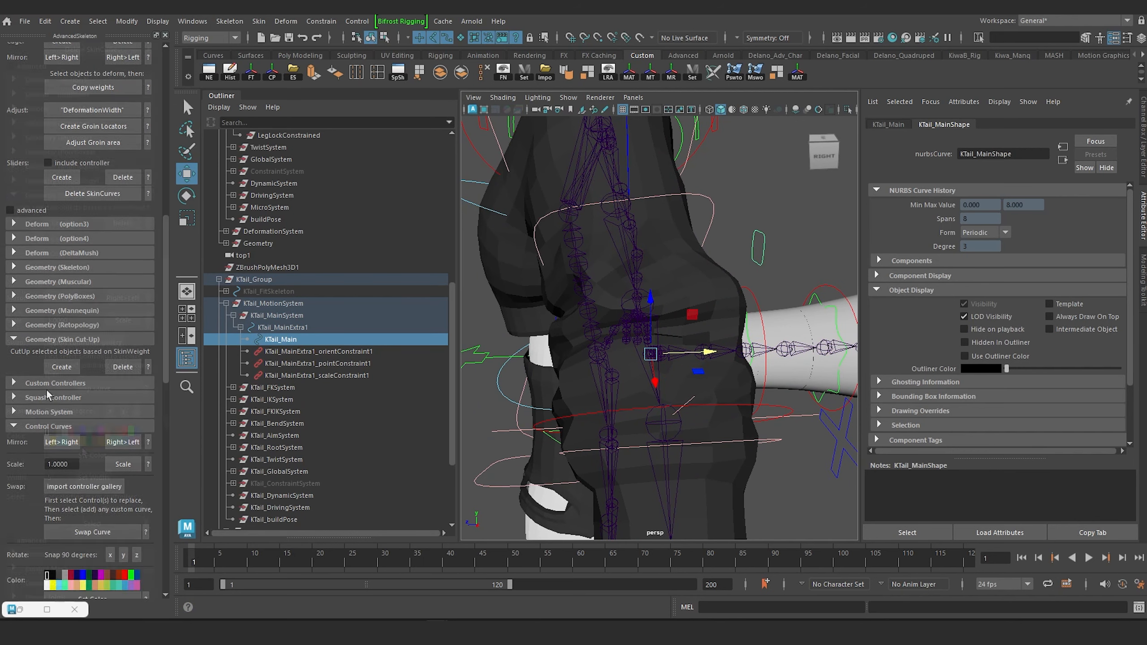
alt+drag(719, 331, 607, 322)
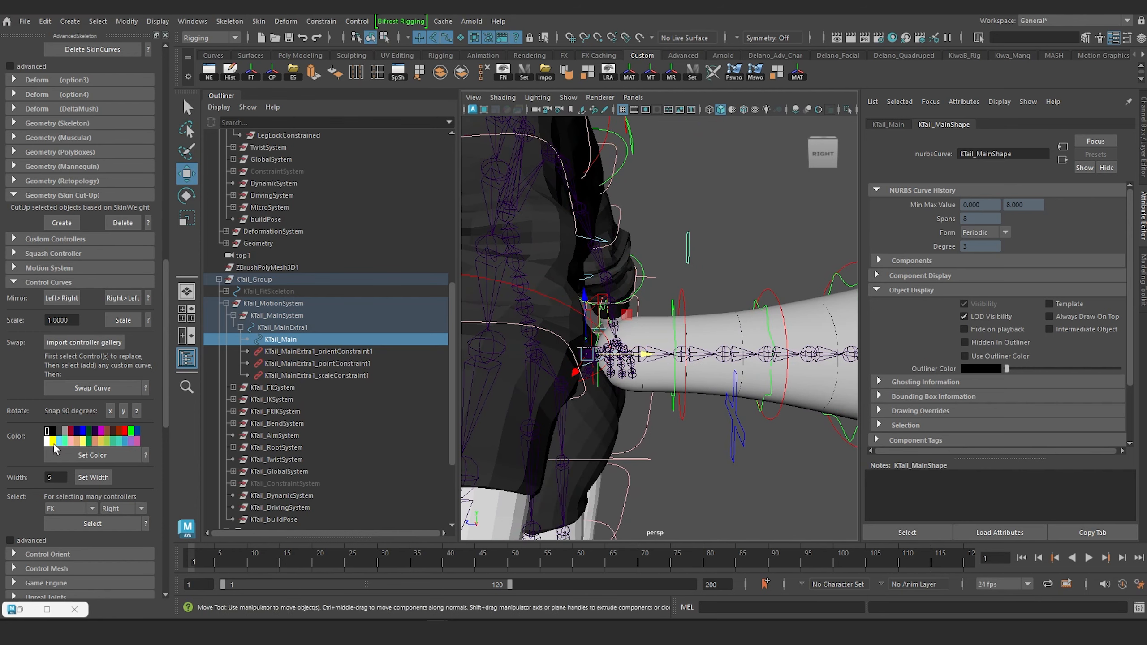
click(53, 441)
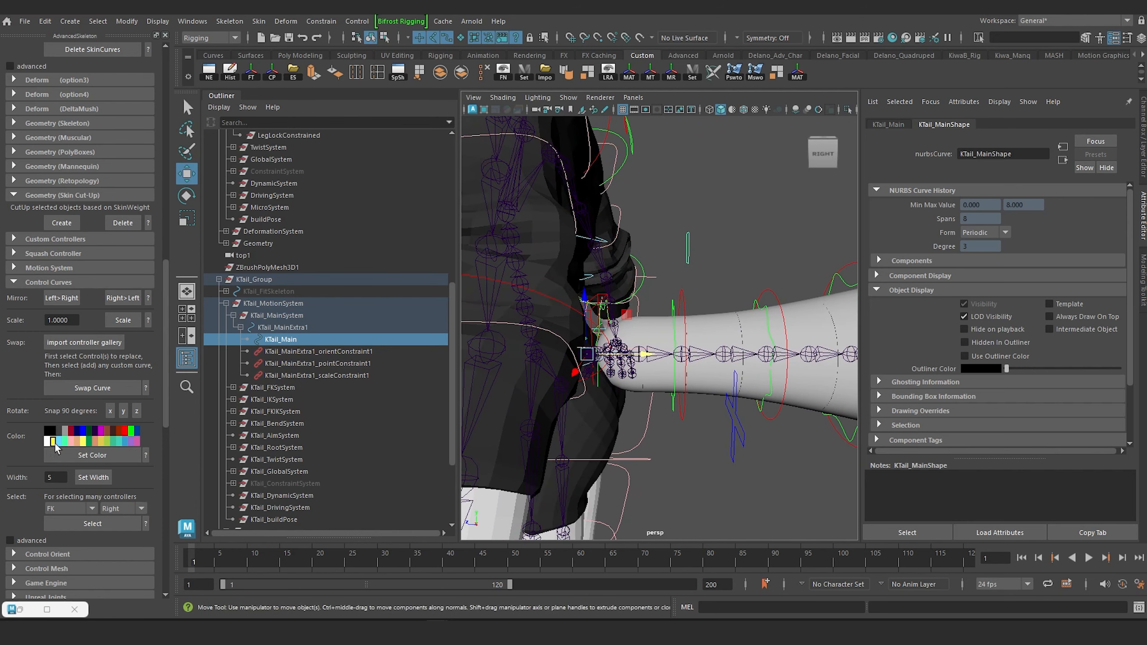
click(90, 456)
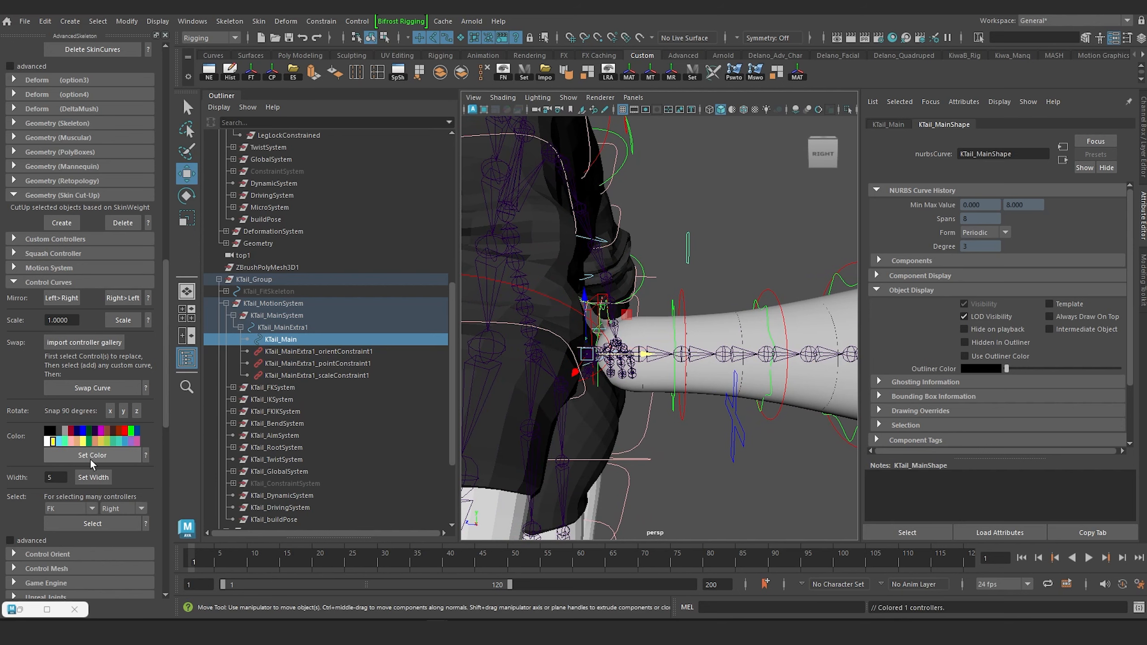
click(698, 202)
alt+drag(693, 276, 629, 302)
alt+drag(754, 242, 708, 237)
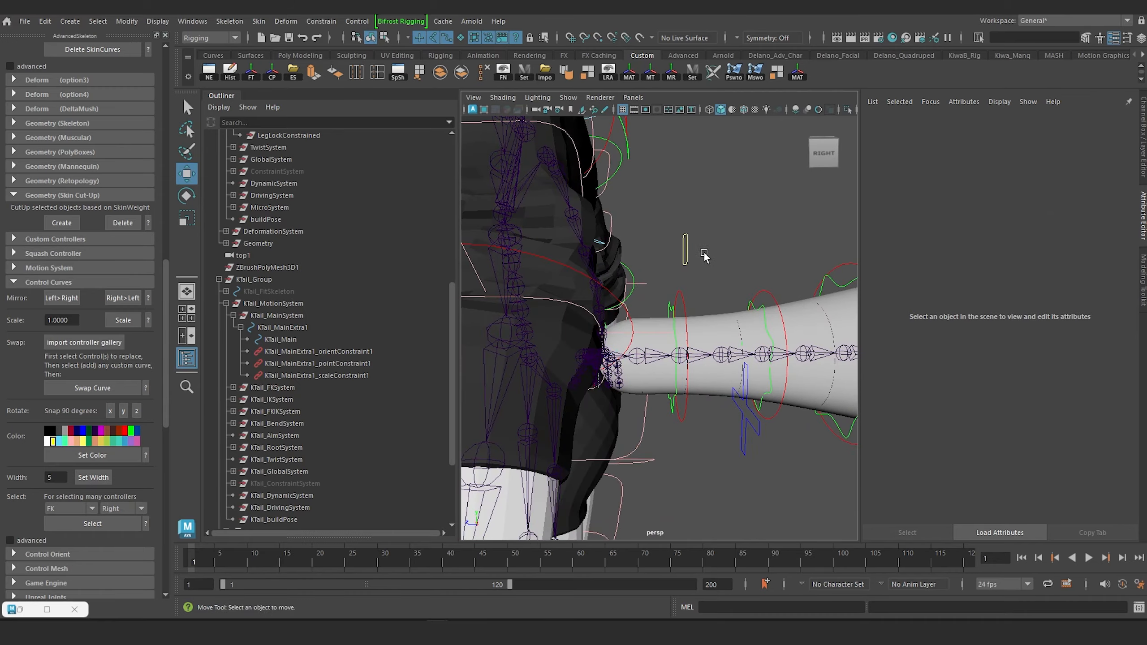
Examine the yellow KTail_Main control from several angles against the neighbouring hand and tail controls.
click(687, 251)
scroll(711, 263, down, 6)
alt+middle_drag(712, 264, 650, 289)
scroll(630, 332, up, 5)
alt+drag(623, 345, 659, 267)
click(660, 264)
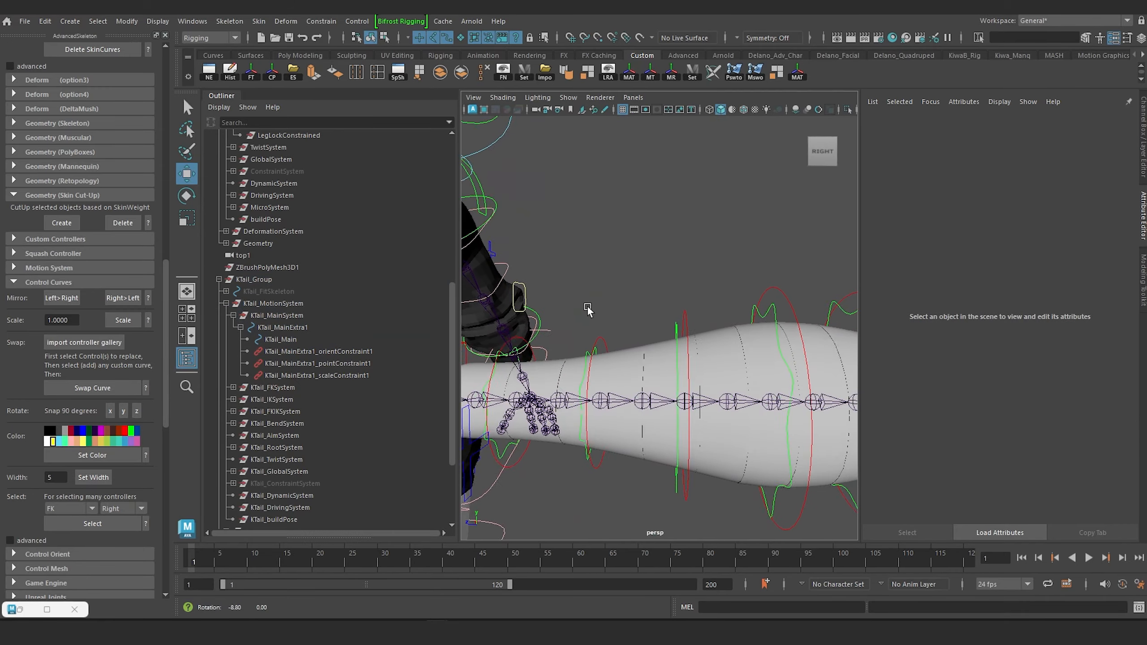
alt+drag(587, 310, 562, 310)
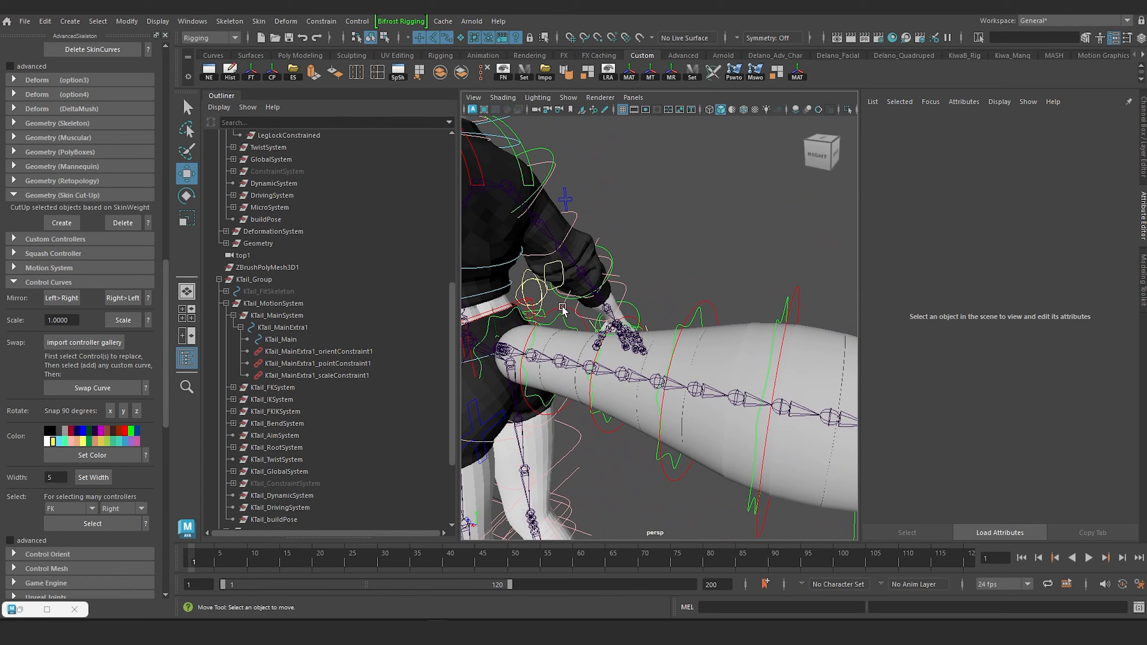
alt+middle_drag(563, 309, 614, 270)
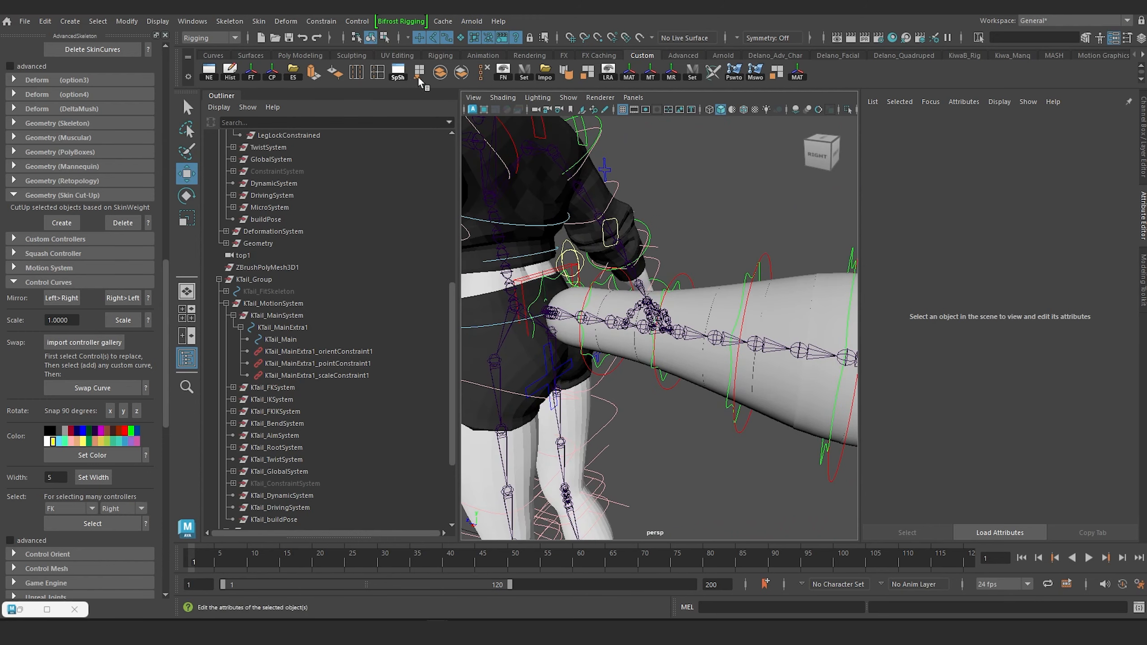
Detach the viewport display options as a floating list over the Outliner and hide joints in the viewport.
scroll(626, 421, down, 5)
alt+middle_drag(640, 402, 640, 438)
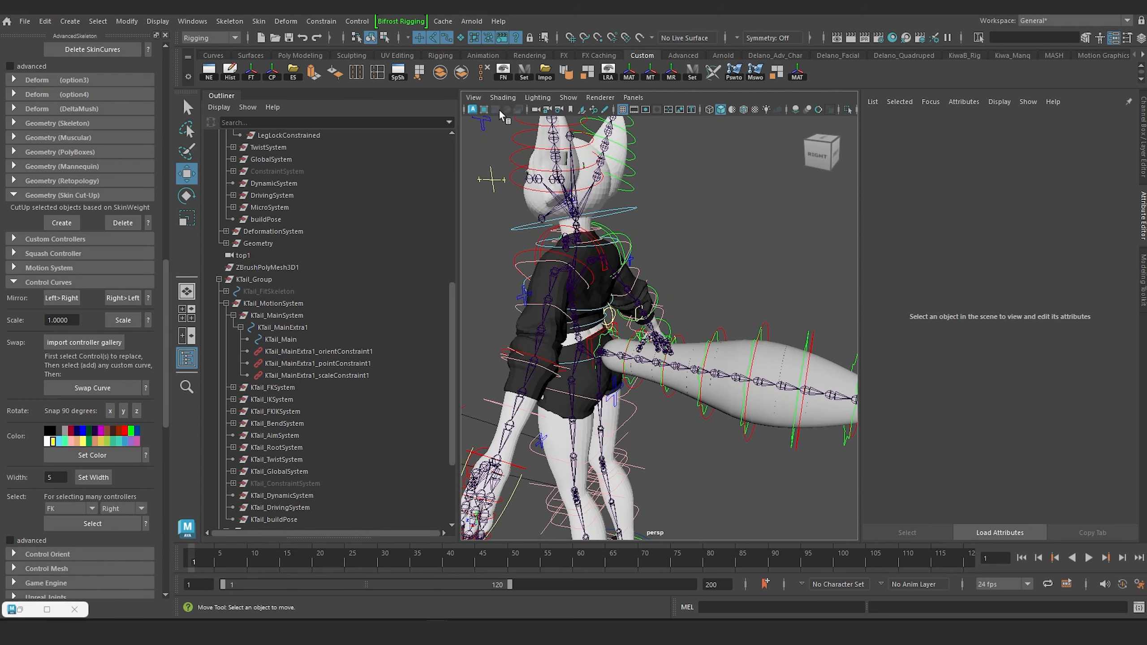
mouse_move(615, 149)
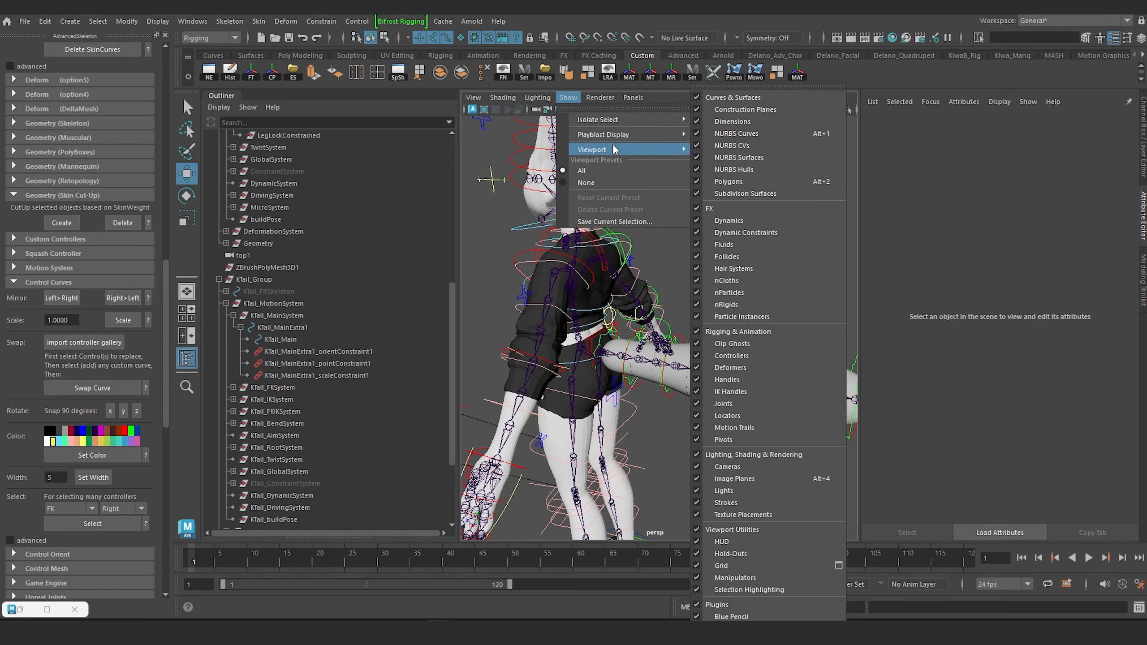
click(745, 87)
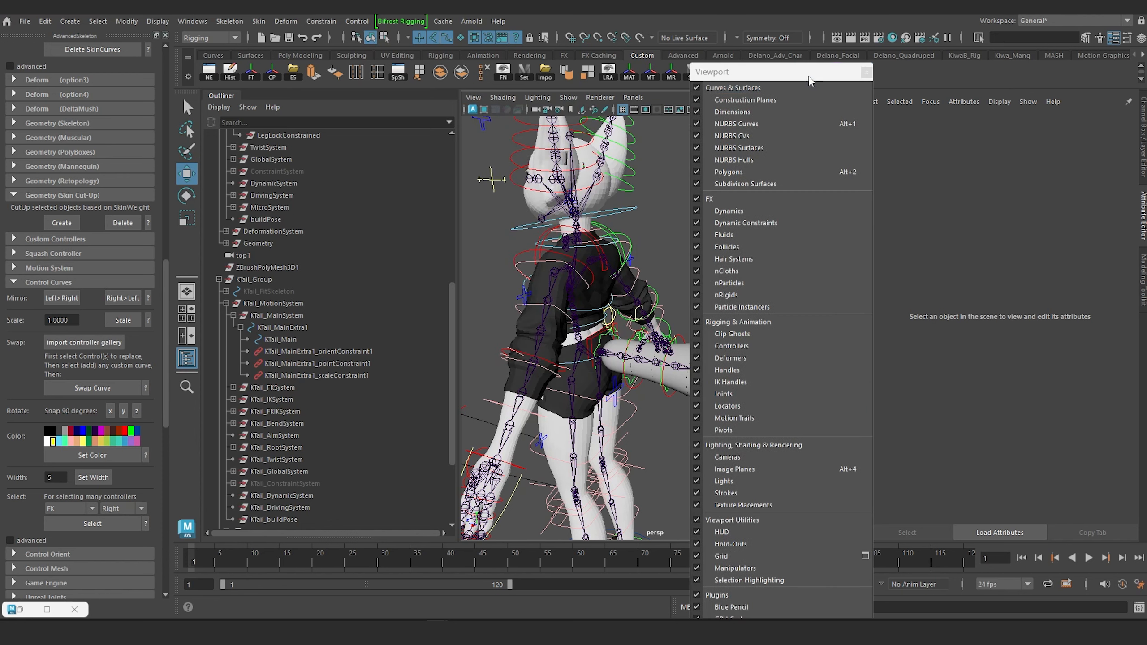
drag(809, 71, 383, 132)
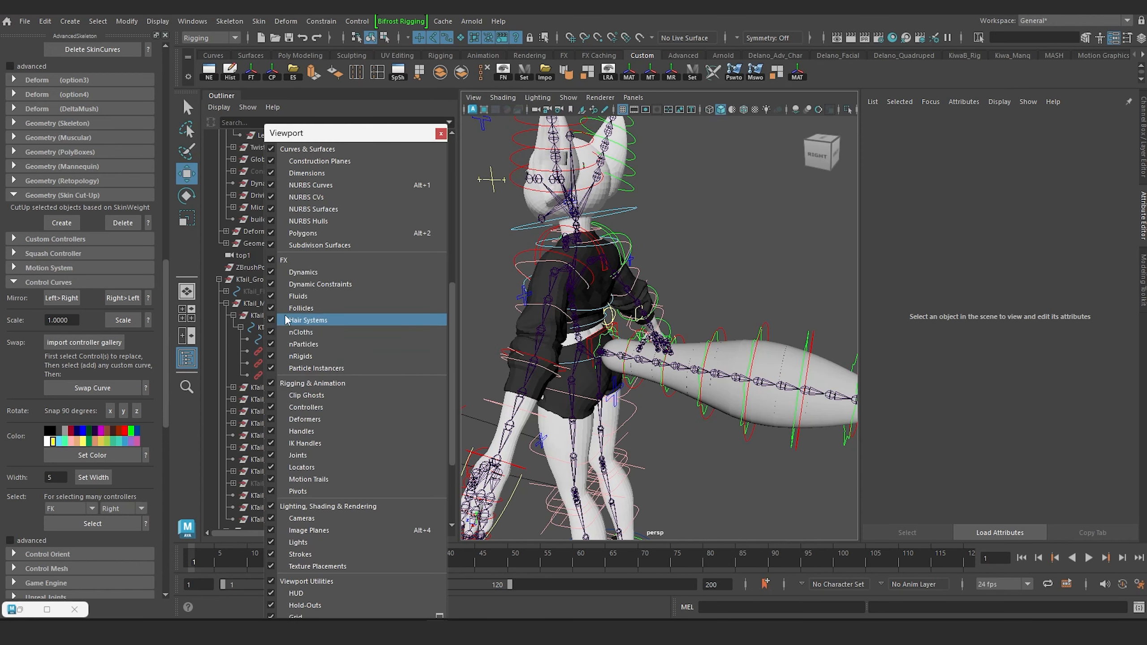
click(270, 455)
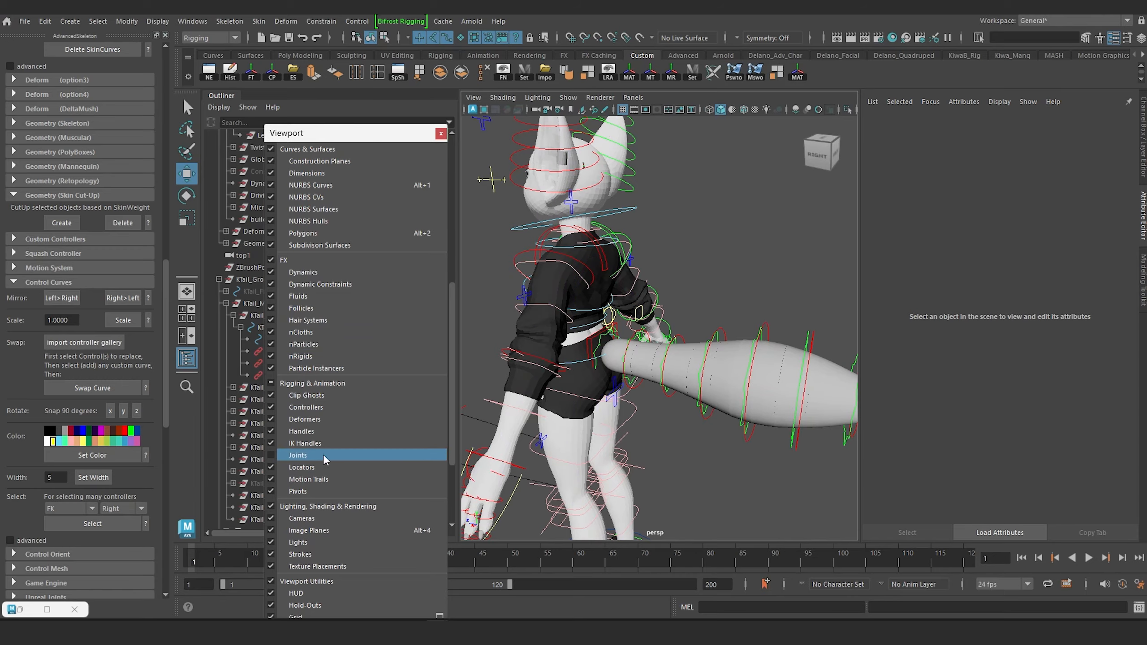
Select all control points of the KTail_Main curve and move them down beside the hip, near the blue cross-shaped controls.
alt+drag(564, 433, 541, 435)
scroll(548, 425, up, 4)
alt+middle_drag(550, 423, 641, 369)
alt+drag(641, 369, 699, 387)
scroll(715, 352, down, 6)
scroll(637, 353, up, 5)
alt+drag(636, 352, 515, 352)
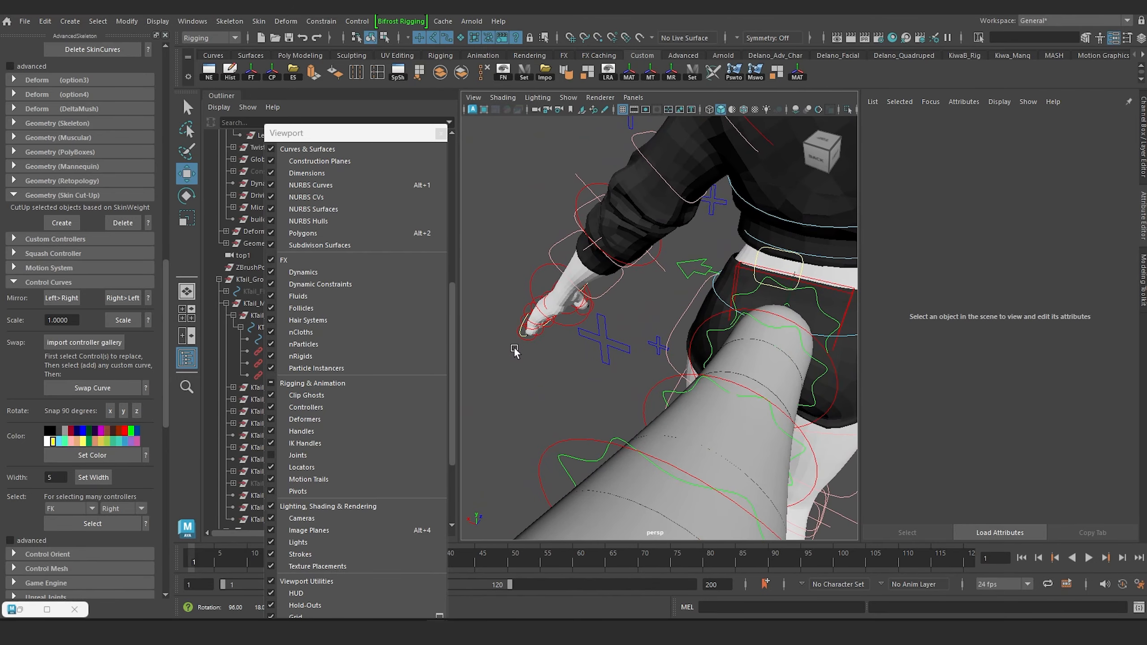
click(754, 265)
alt+drag(754, 264, 646, 278)
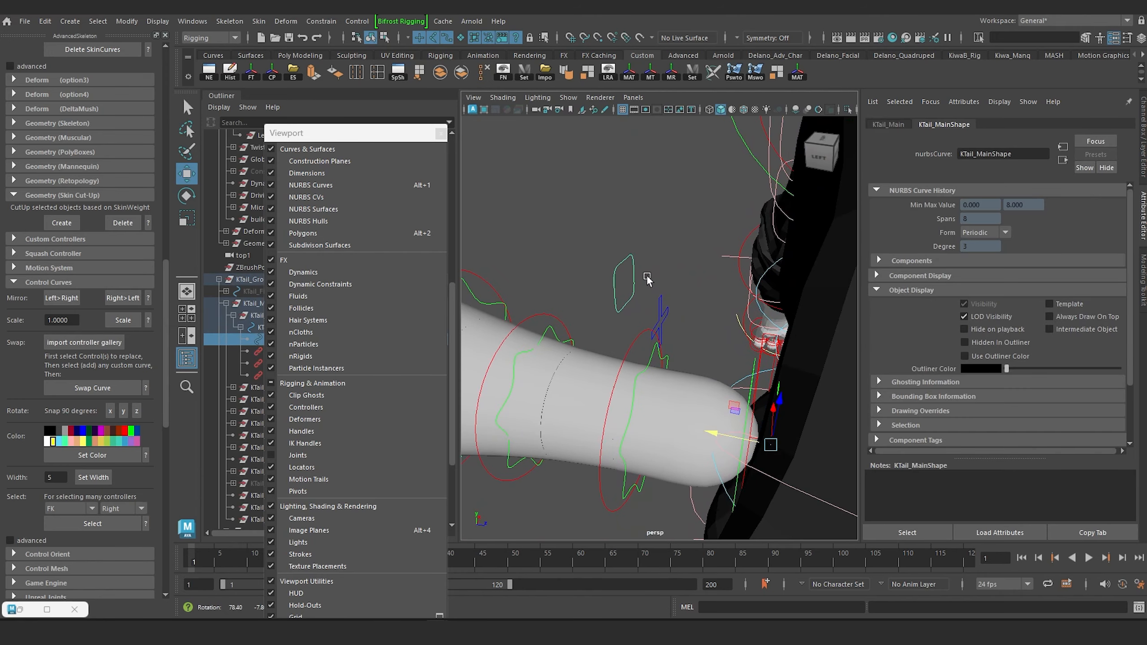
right_drag(619, 272, 552, 271)
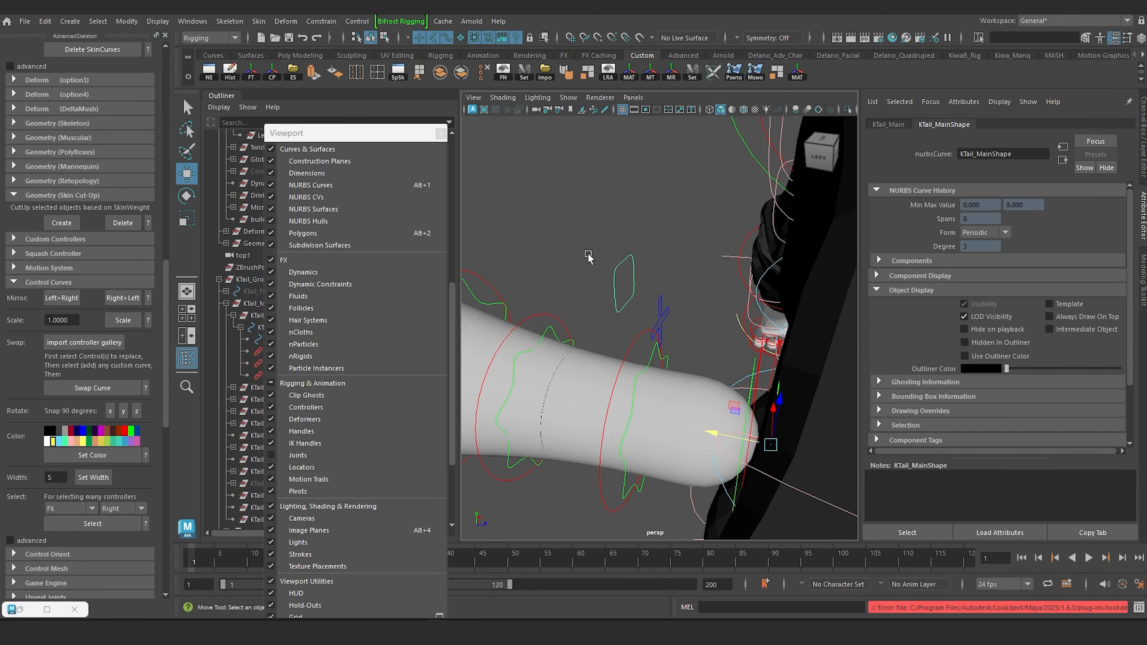
drag(591, 247, 736, 288)
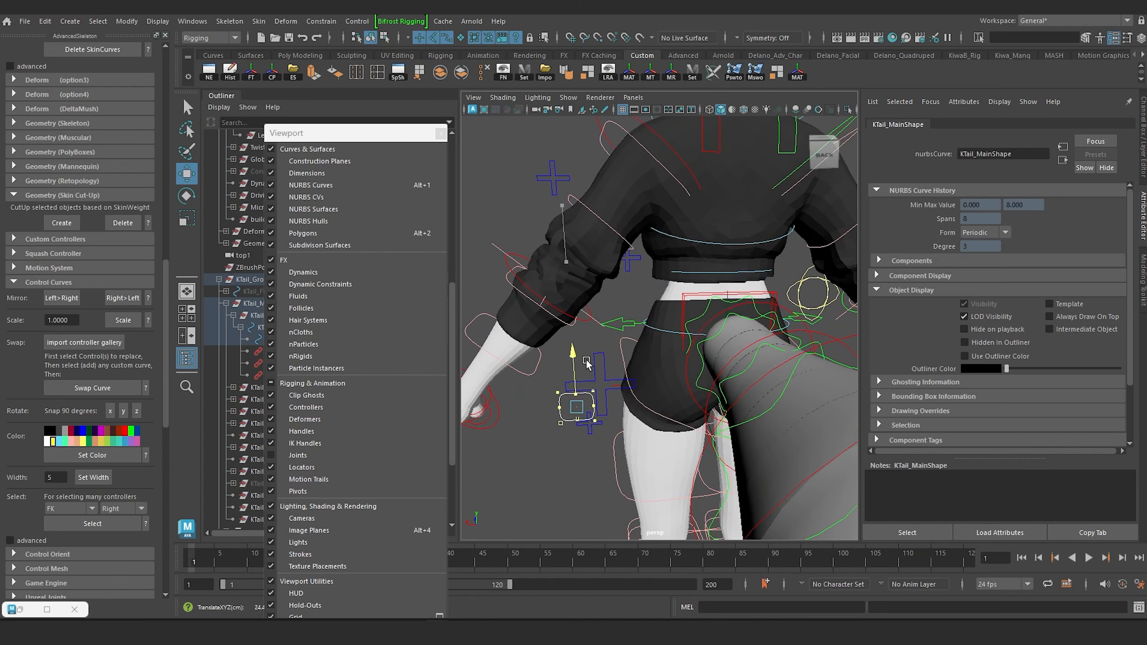
Shift the KTail_Main curve farther outward so it sits clear of the blue cross-shaped controls.
key(f)
scroll(621, 386, down, 7)
alt+middle_drag(592, 400, 570, 431)
alt+drag(571, 430, 565, 425)
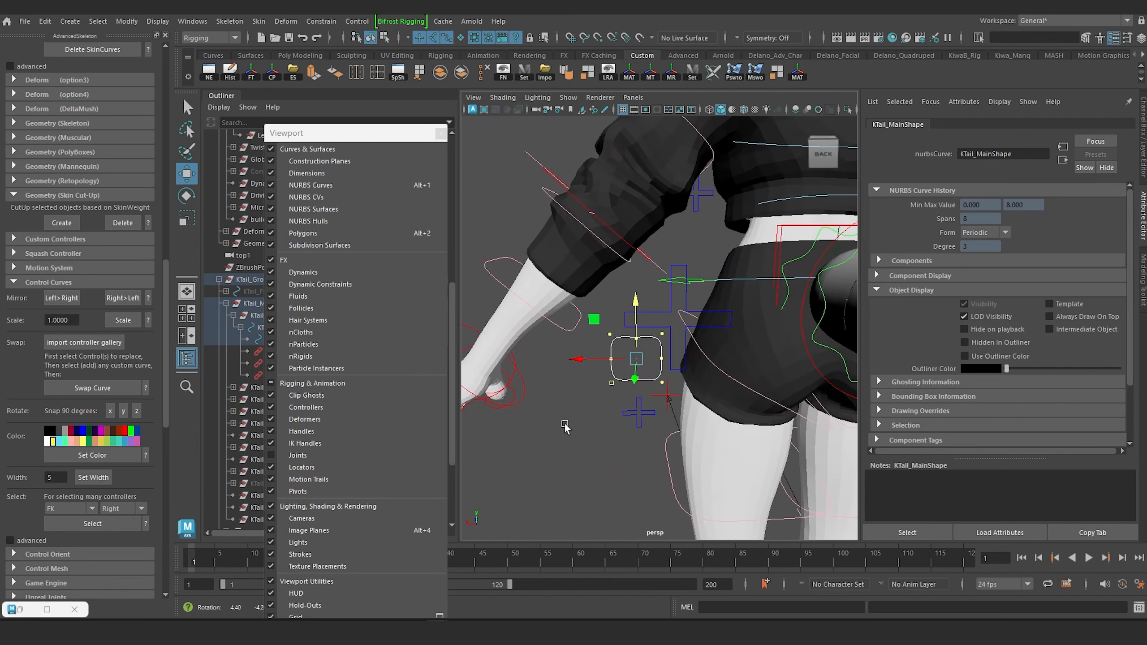
scroll(565, 425, up, 6)
alt+drag(643, 392, 578, 418)
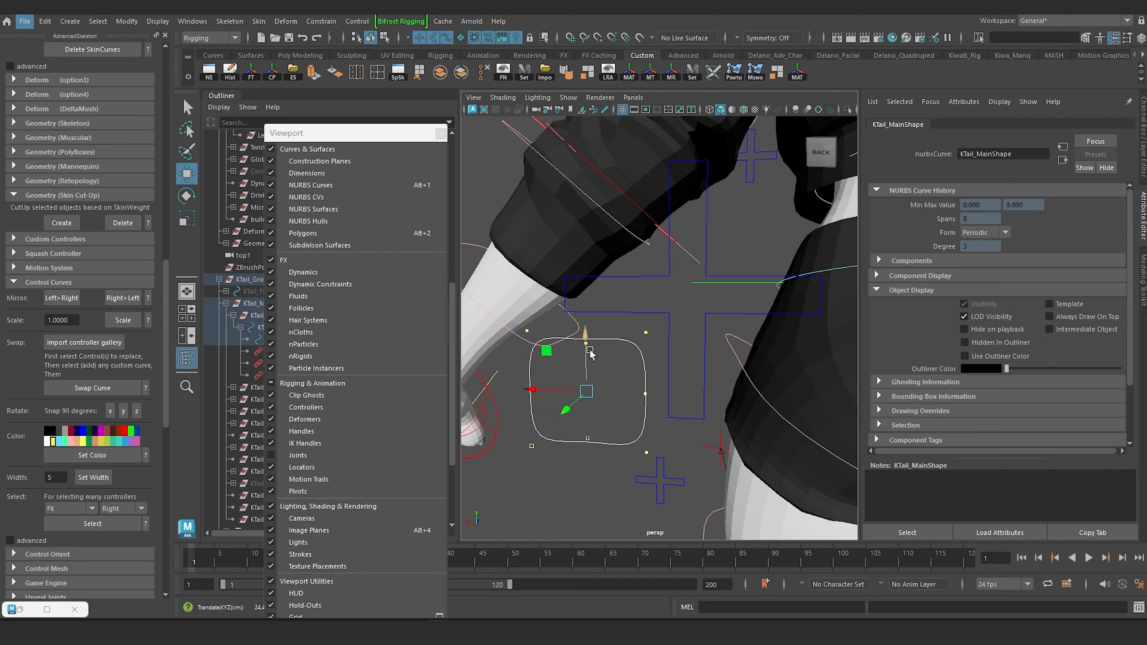
Deselect the curve and examine its new placement on the whole character from the back and side.
scroll(600, 351, down, 3)
alt+drag(616, 348, 662, 416)
click(582, 431)
scroll(622, 412, down, 10)
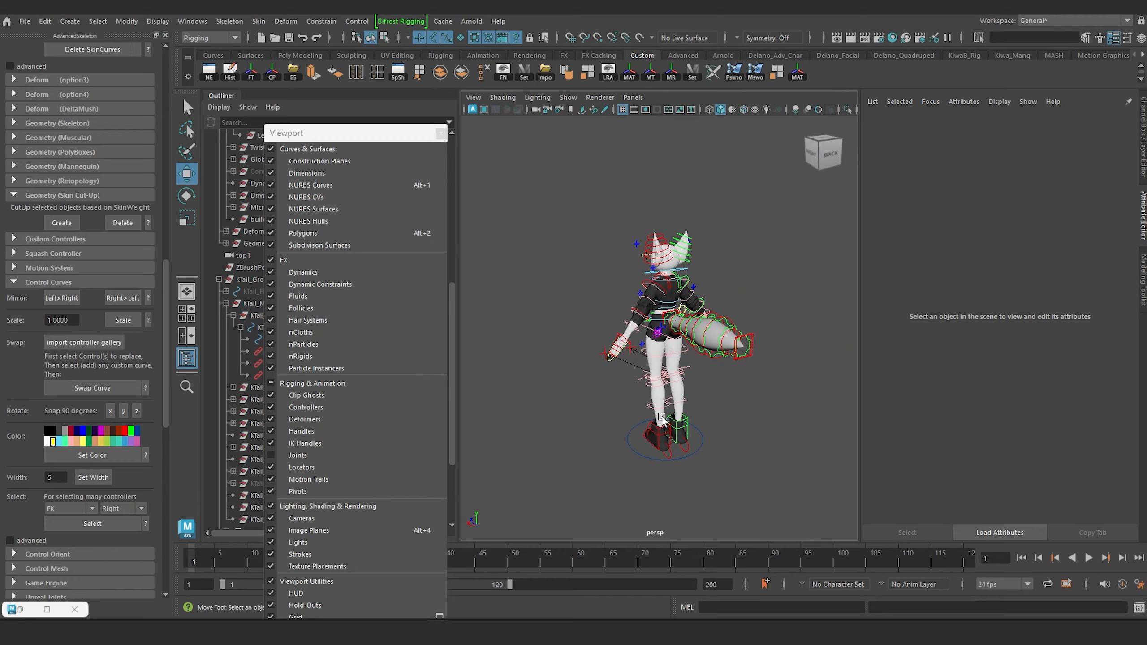
scroll(646, 391, up, 12)
right_drag(617, 370, 649, 293)
click(533, 348)
scroll(588, 408, down, 9)
alt+drag(588, 408, 737, 402)
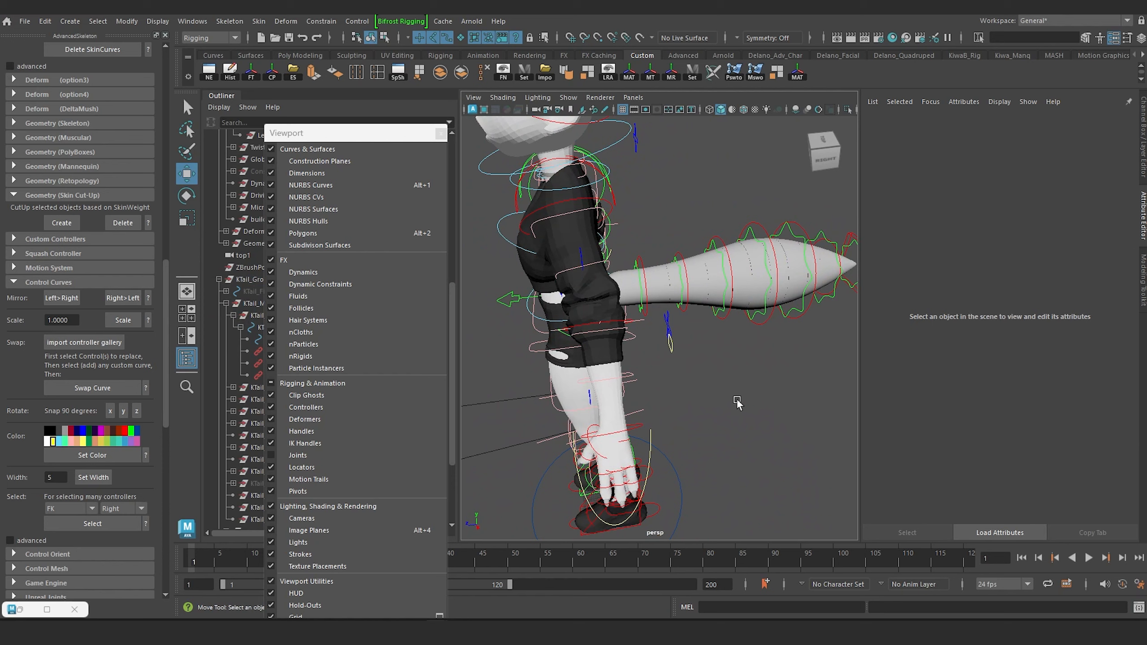
Test scaling the tail with KTail_Main by about 1.84, and undo the scaling.
click(673, 339)
alt+drag(673, 339, 643, 312)
key(e)
key(ctrl+z)
scroll(650, 289, down, 3)
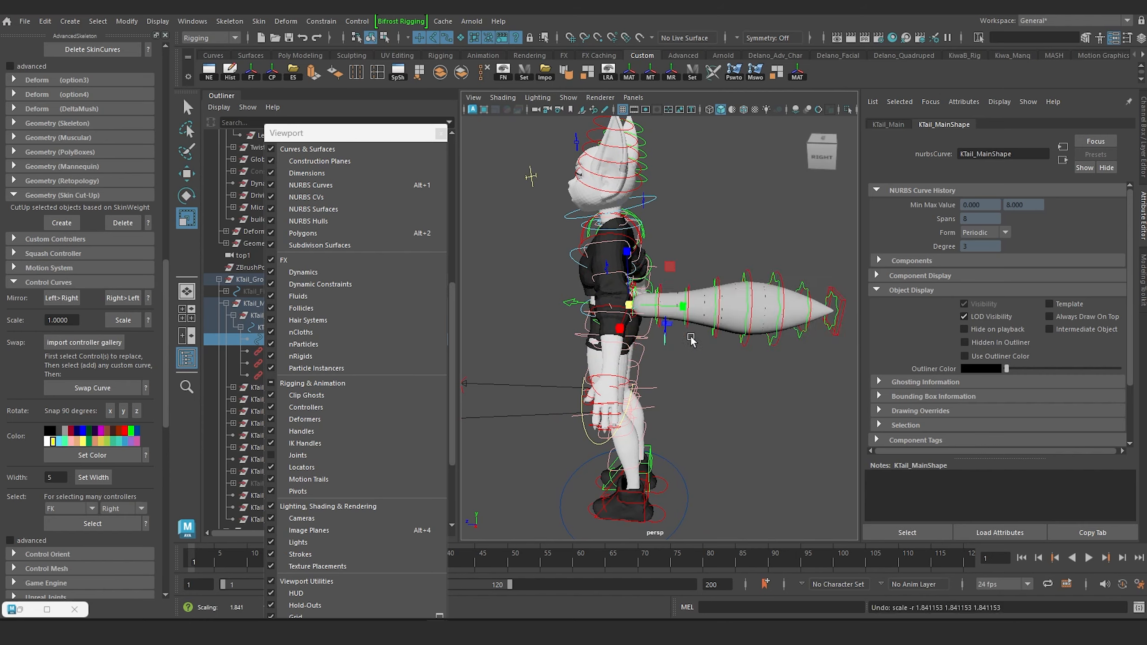
alt+drag(691, 339, 663, 273)
scroll(613, 345, up, 5)
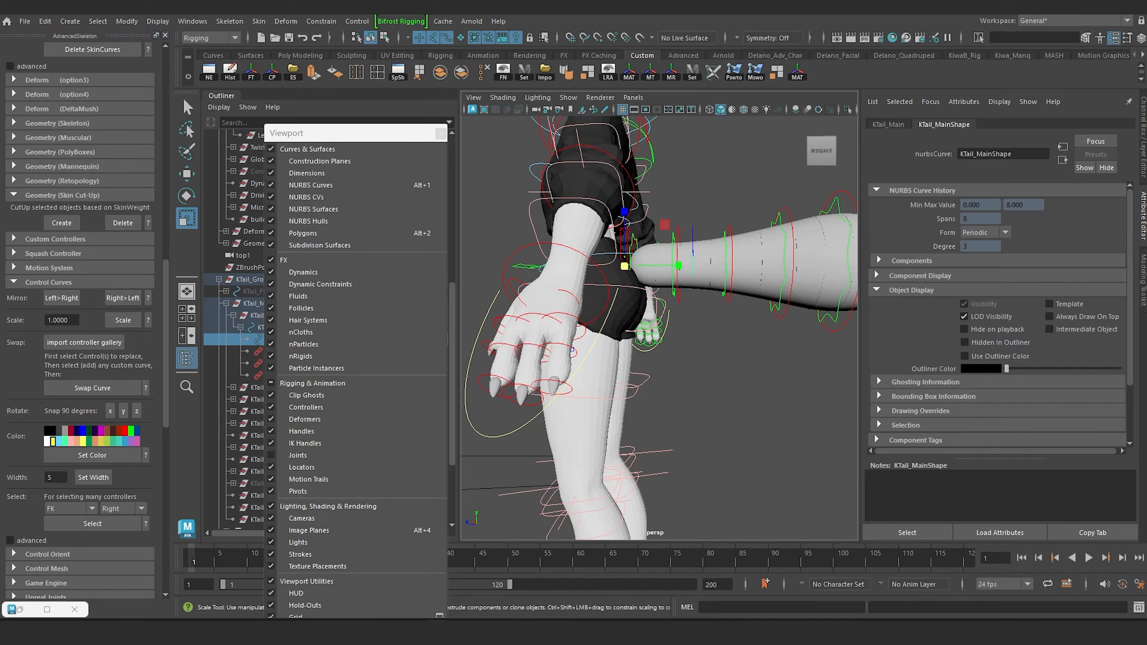